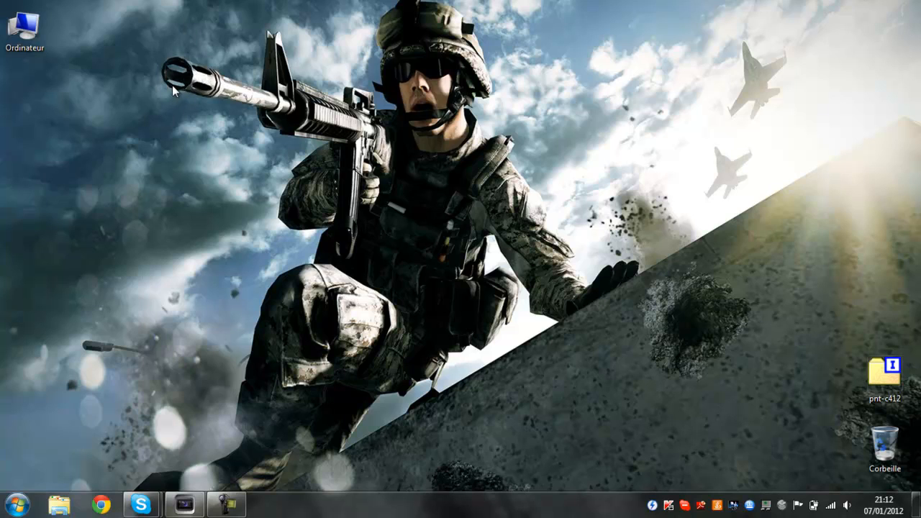
Switch to Vegas Pro 10.0 and open the settings for a new project.
mouse_move(185, 504)
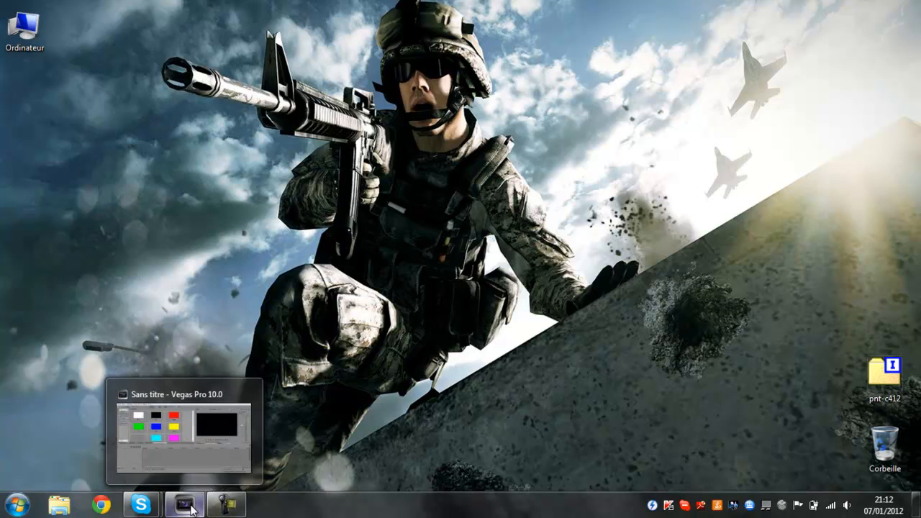
mouse_move(216, 414)
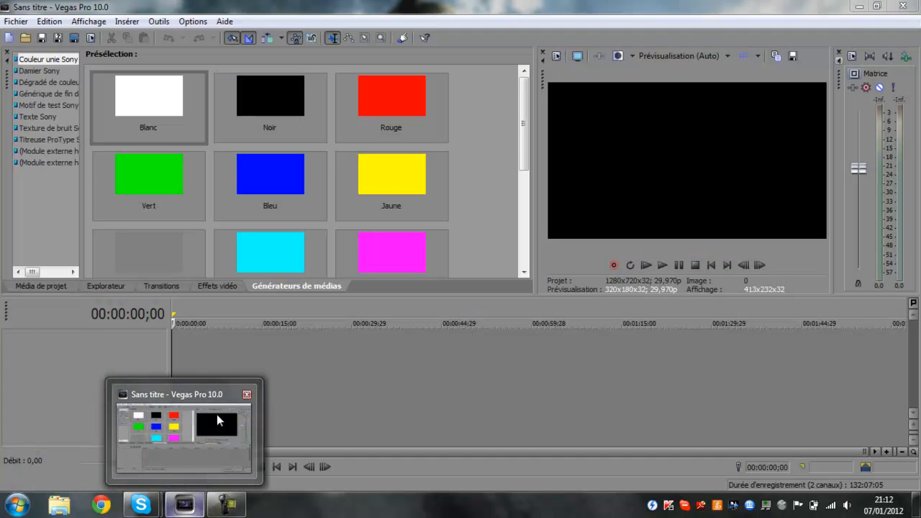
left_click(174, 437)
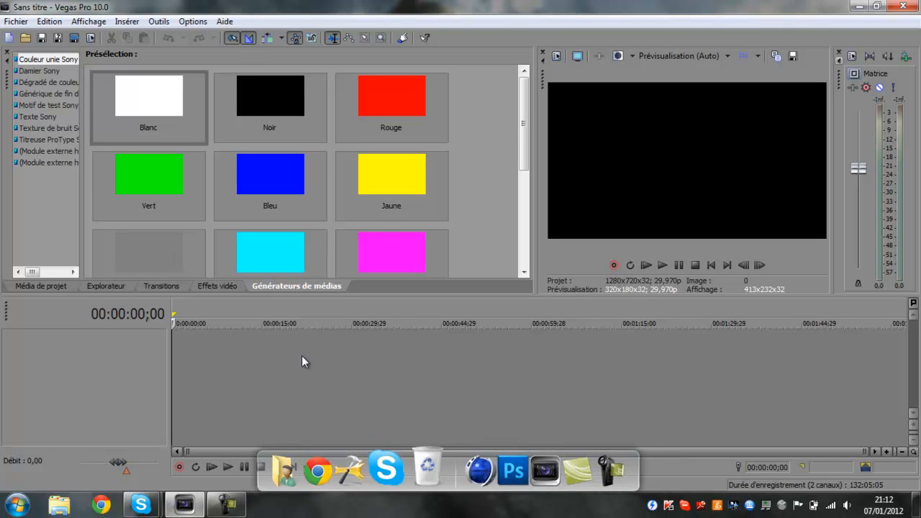
left_click(10, 22)
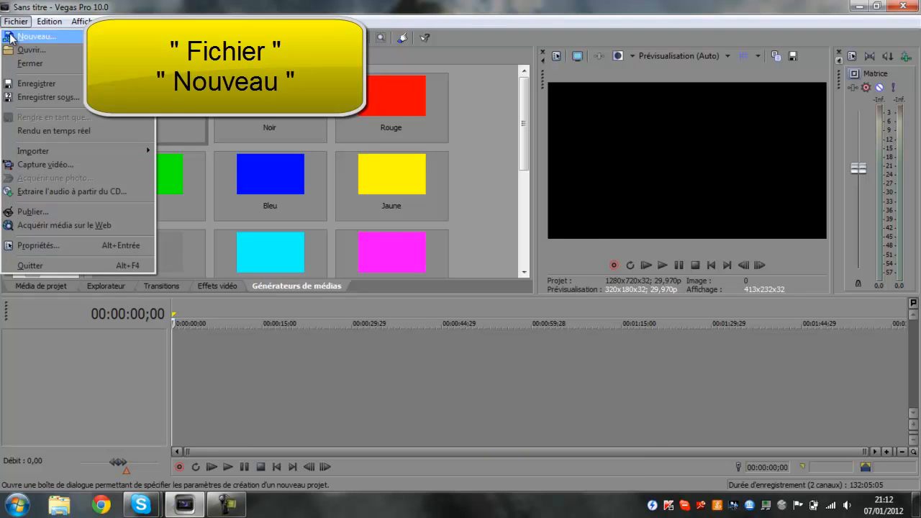
left_click(10, 38)
Try the Internet 360-25p 16:9 and DV NTSC (720x480; 29,970 ips) templates for the new project.
left_click(524, 76)
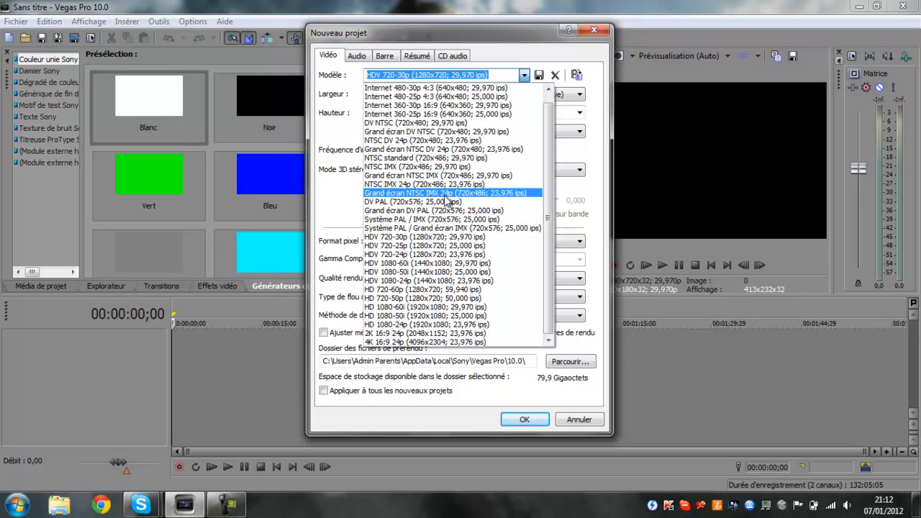
left_click(460, 114)
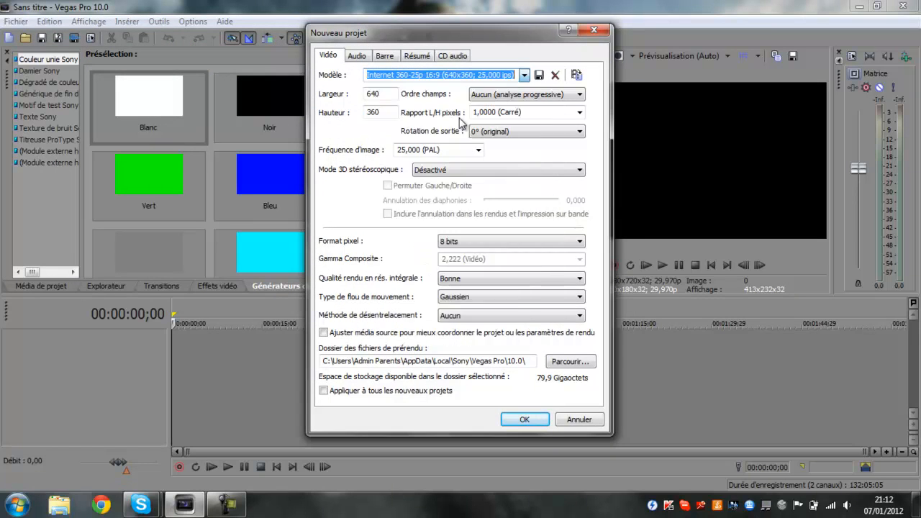
left_click(524, 75)
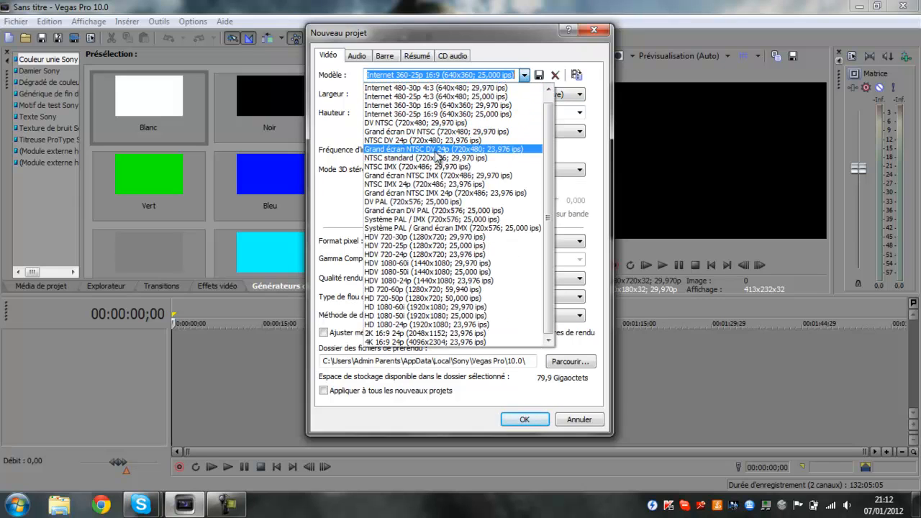
left_click(430, 125)
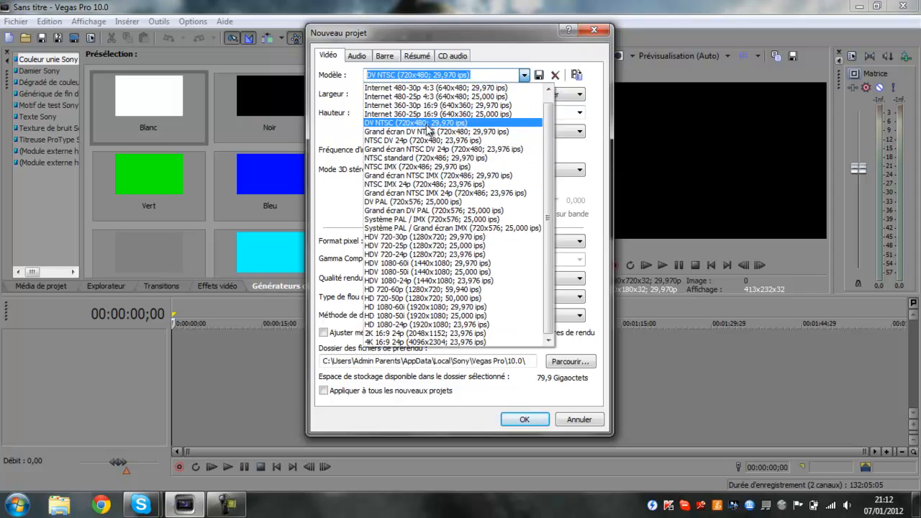
left_click(430, 126)
left_click(506, 74)
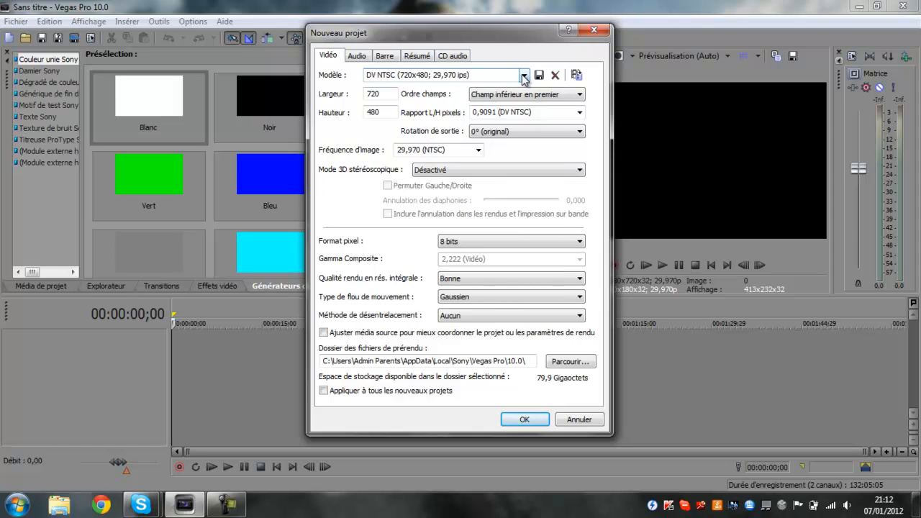
Create the project with the HDV 720-30p (1280x720; 29,970 ips) template.
left_click(524, 76)
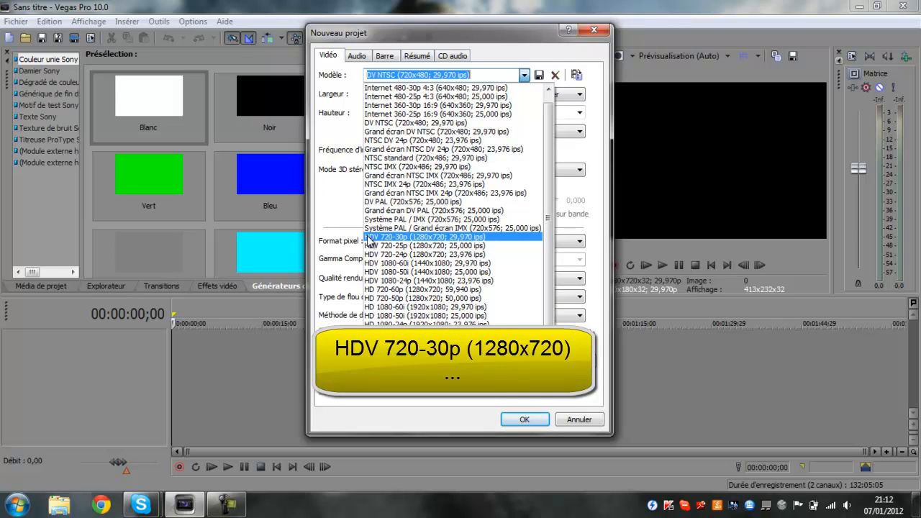
left_click(419, 237)
left_click(494, 75)
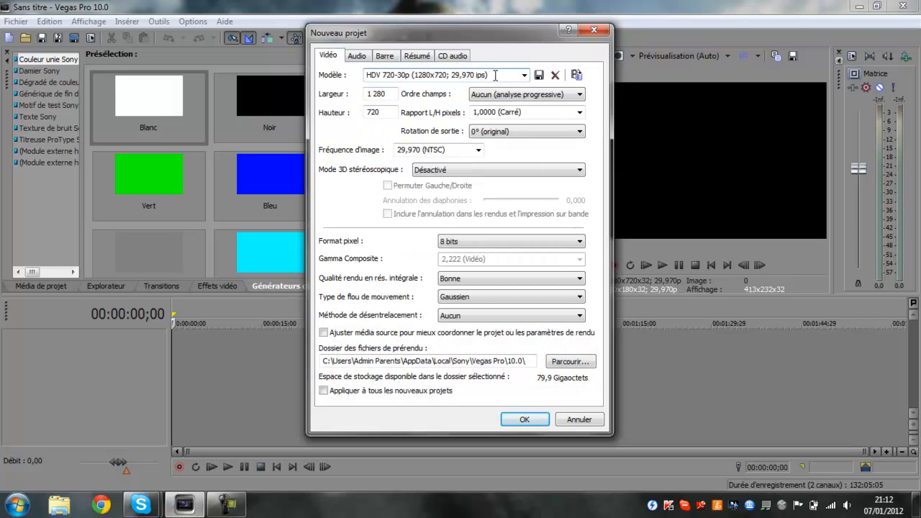
left_click(526, 421)
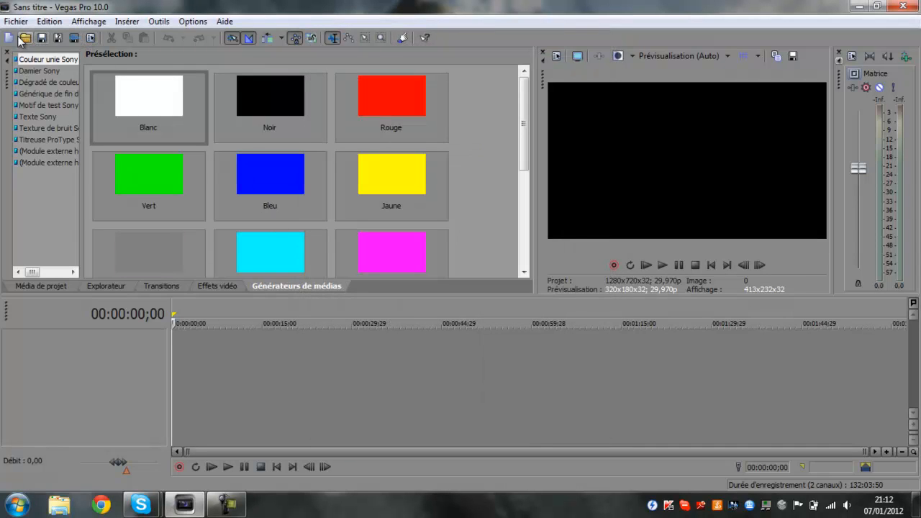
Compare the video effects with the media generators, hide the media generators window and return to the video effects.
left_click(208, 286)
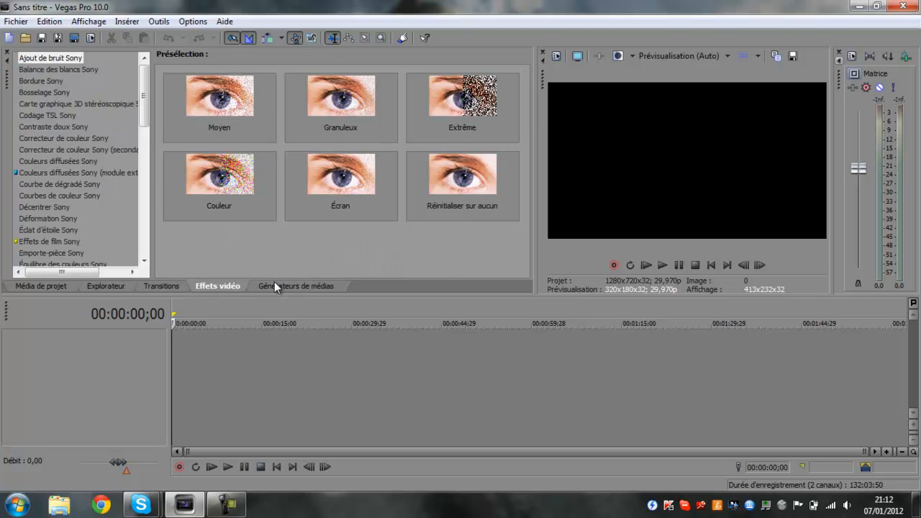
left_click(274, 283)
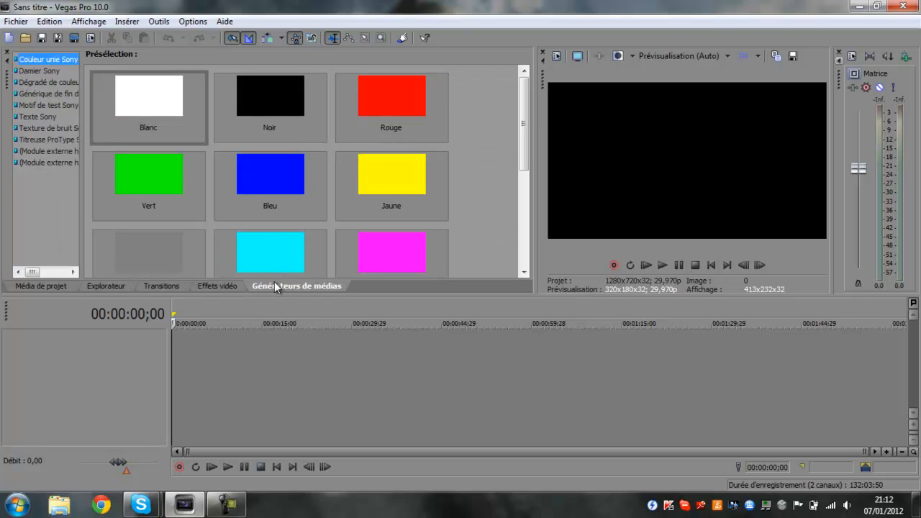
left_click(88, 21)
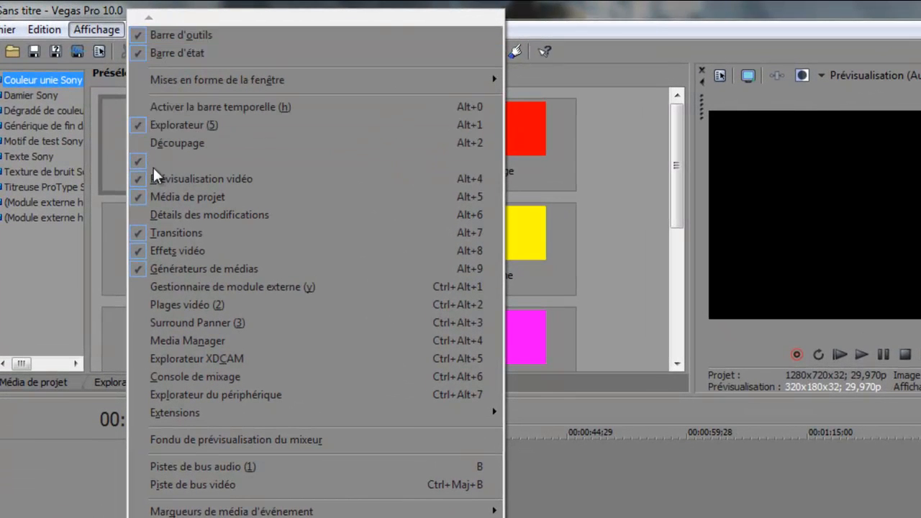
left_click(146, 270)
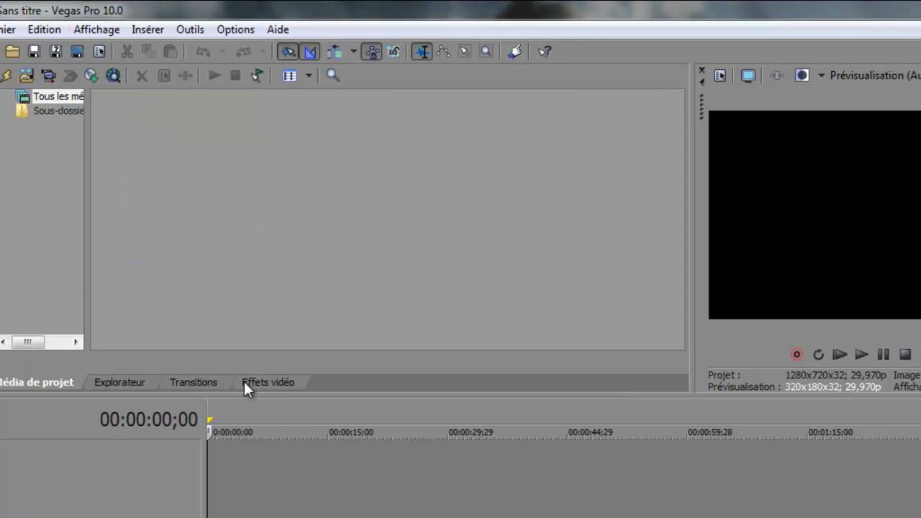
left_click(257, 381)
Show the media generators window again and move it after the video effects.
left_click(86, 31)
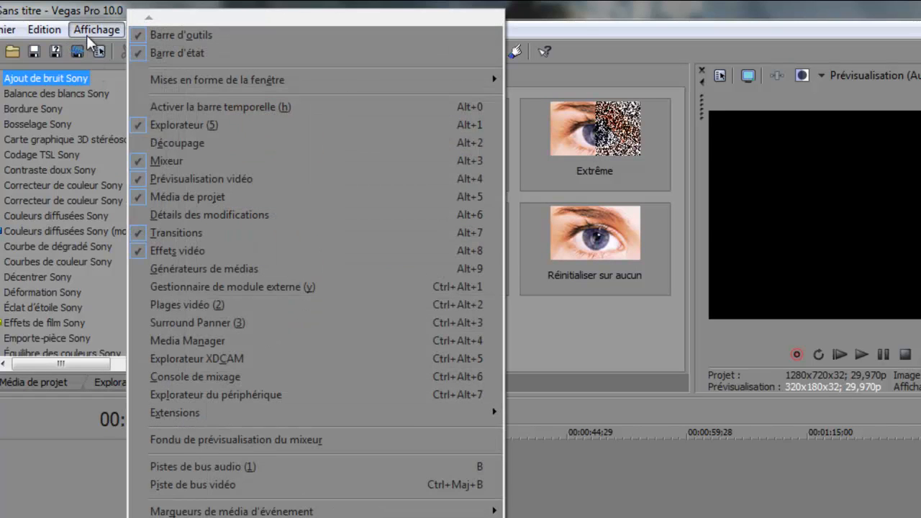
left_click(200, 274)
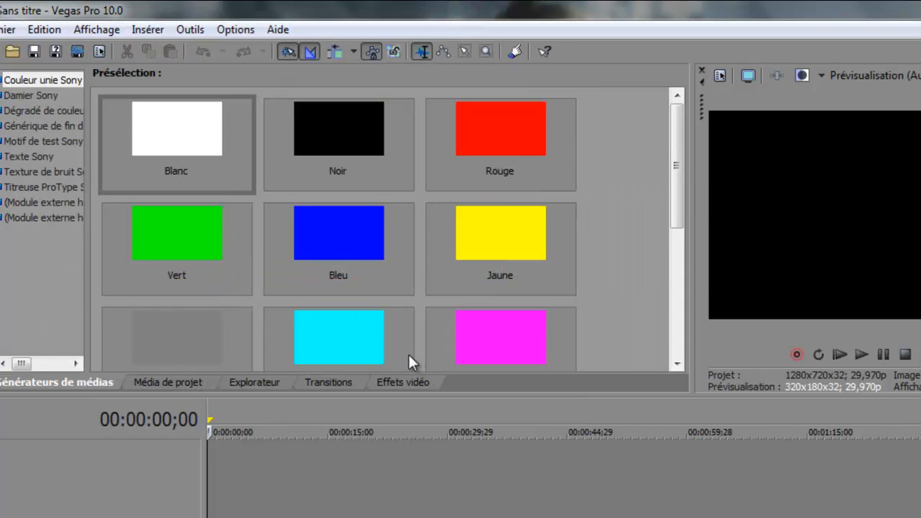
left_click_drag(128, 385, 432, 382)
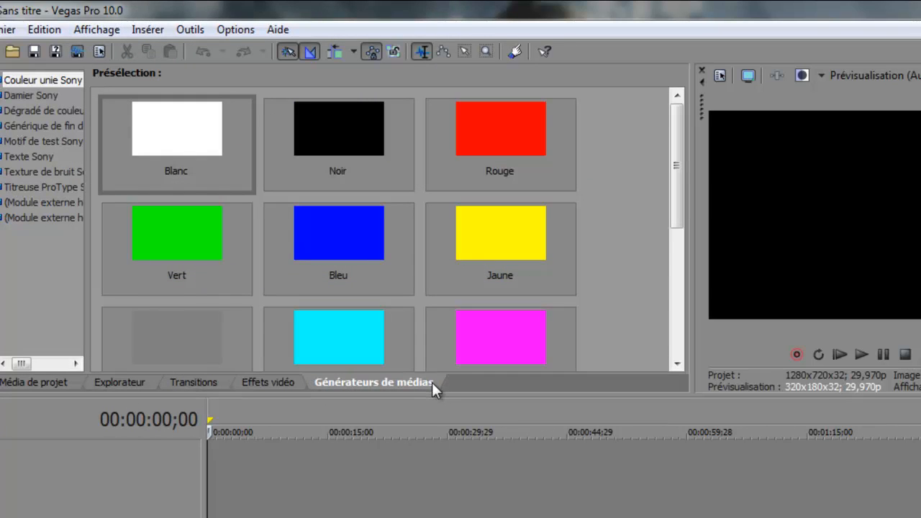
Add the Texte Sony preset "Texte par défaut" at the very start of the empty timeline.
left_click(22, 157)
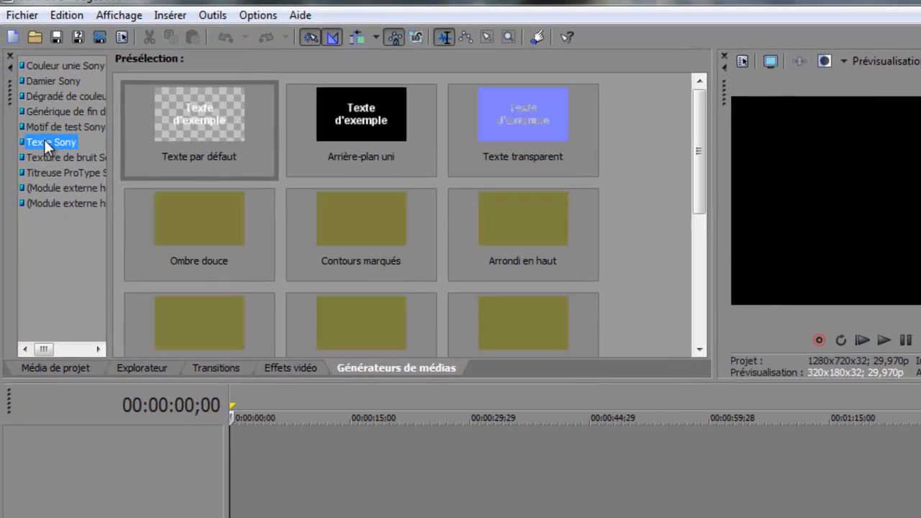
left_click(210, 131)
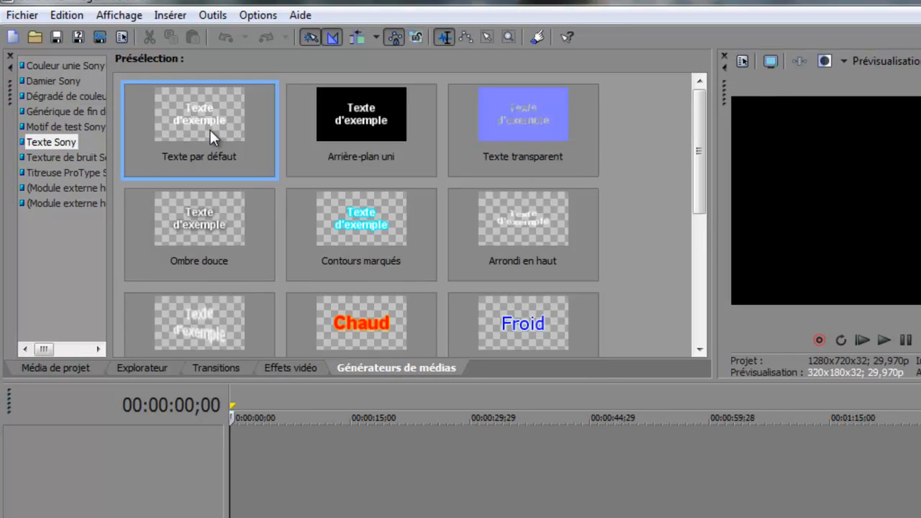
left_click_drag(210, 130, 240, 470)
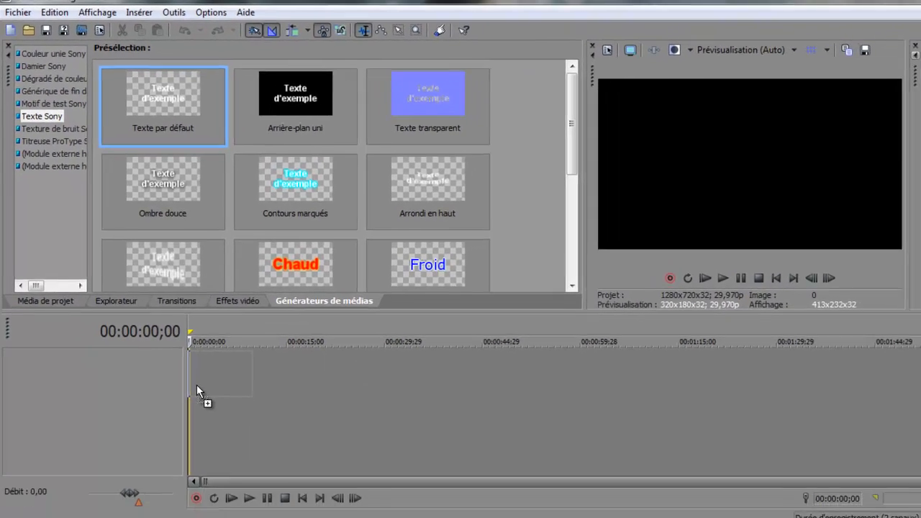
left_click_drag(197, 384, 184, 360)
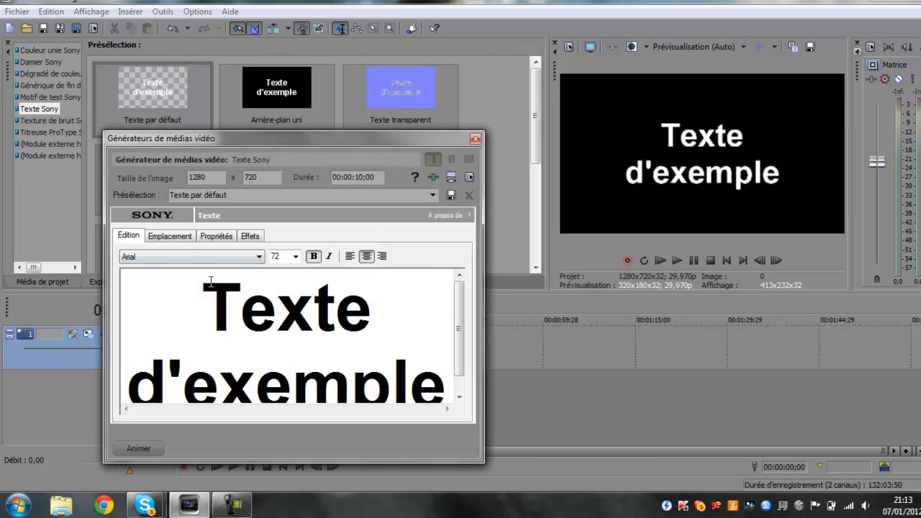
Replace the sample text of the title with "PsykoTTiik".
left_click_drag(193, 303, 425, 373)
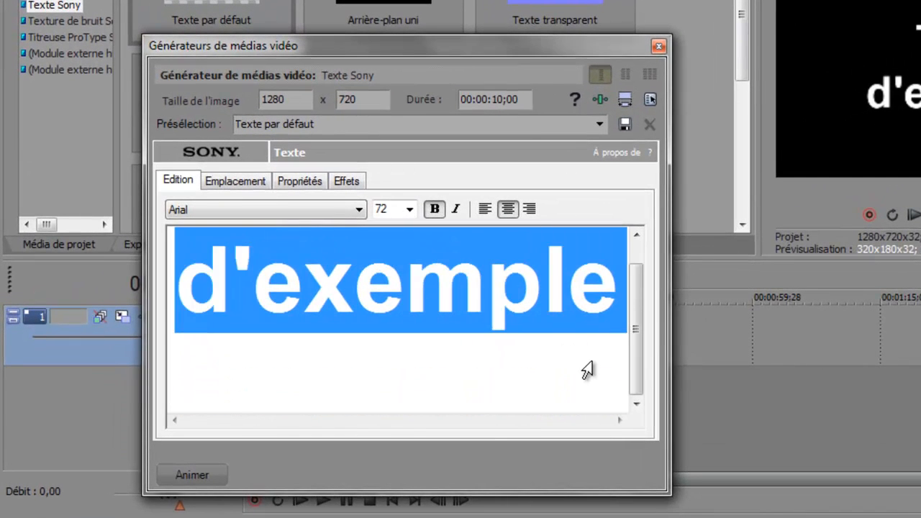
type("Psy")
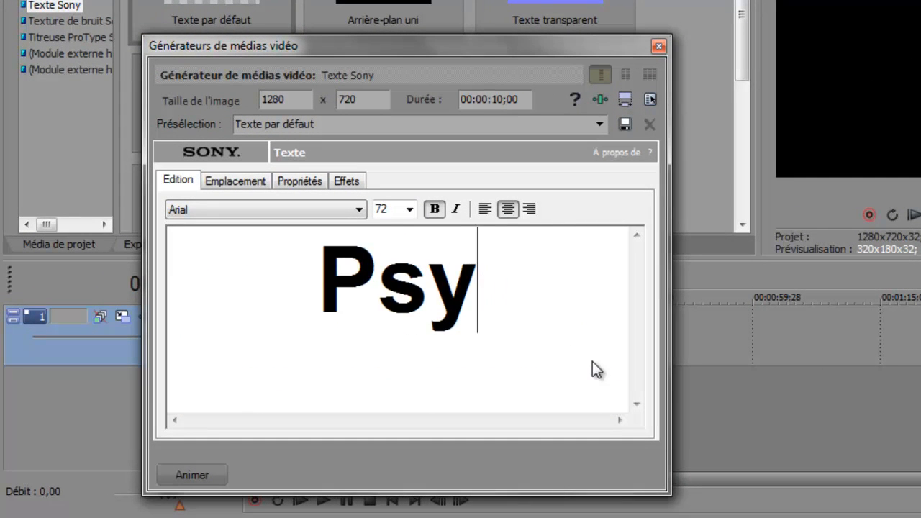
type("koTTi")
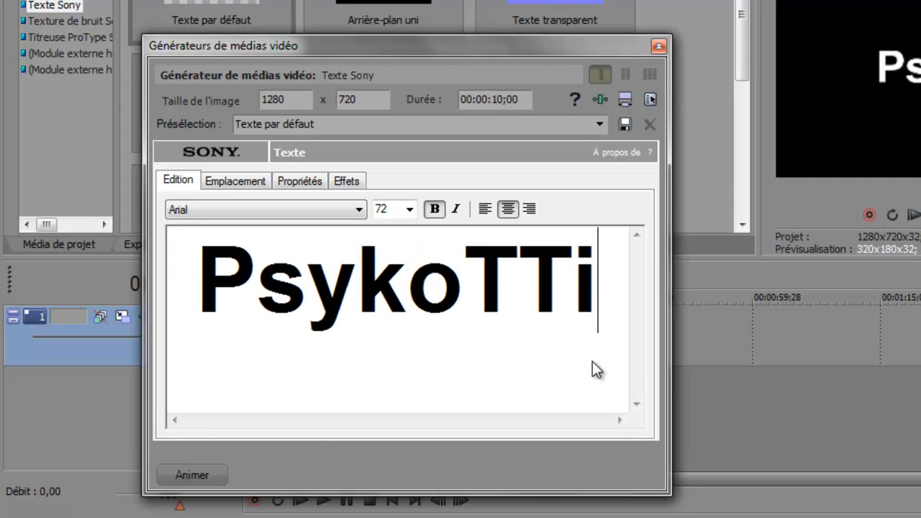
type("ik")
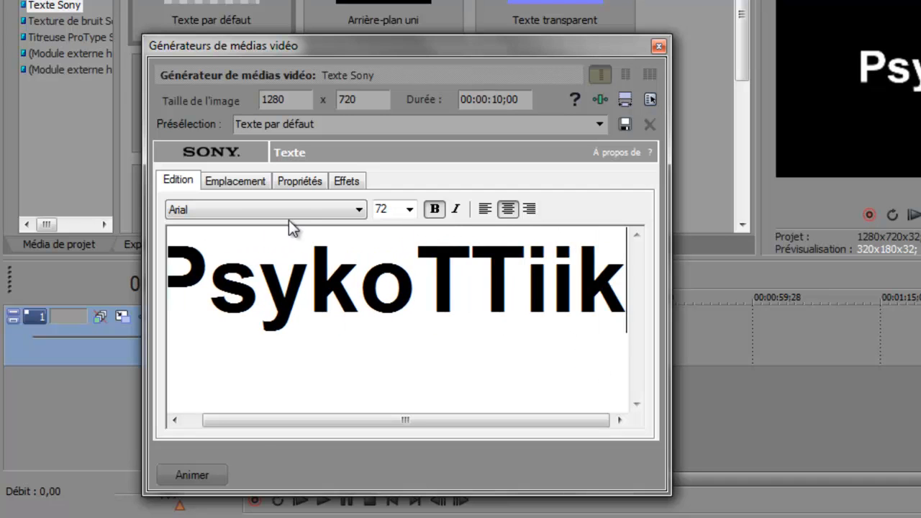
Change the title's font to Counter-Strike.
left_click(309, 210)
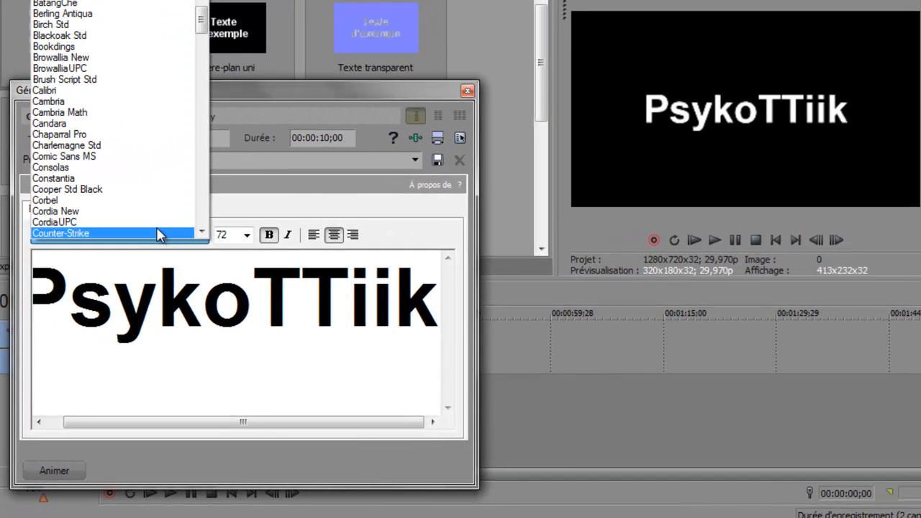
left_click(155, 234)
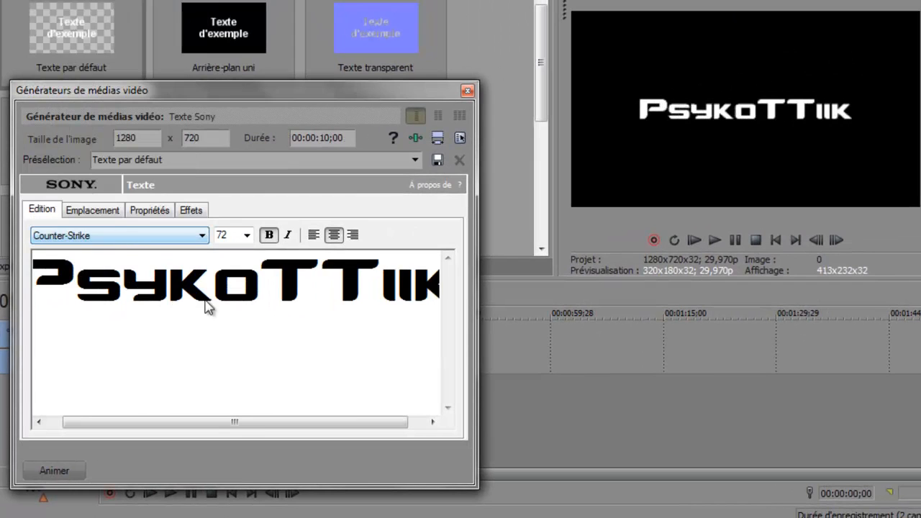
left_click(247, 235)
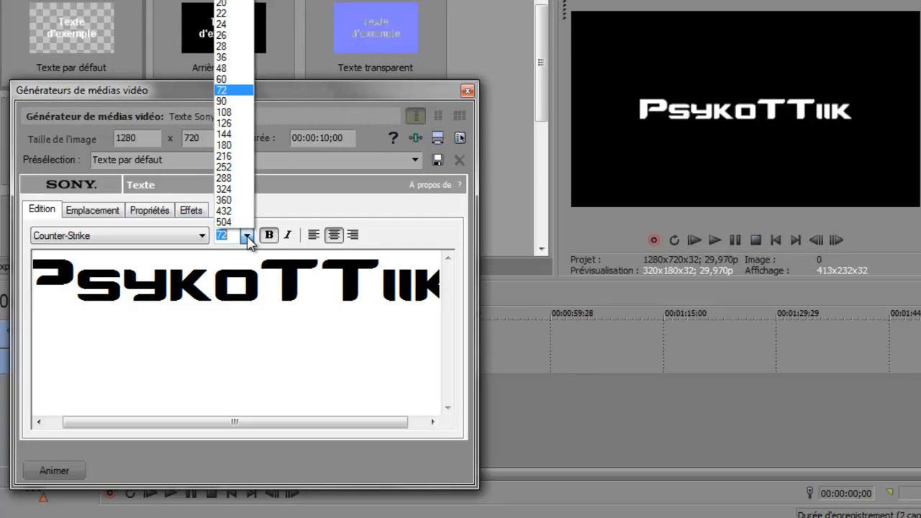
left_click(247, 235)
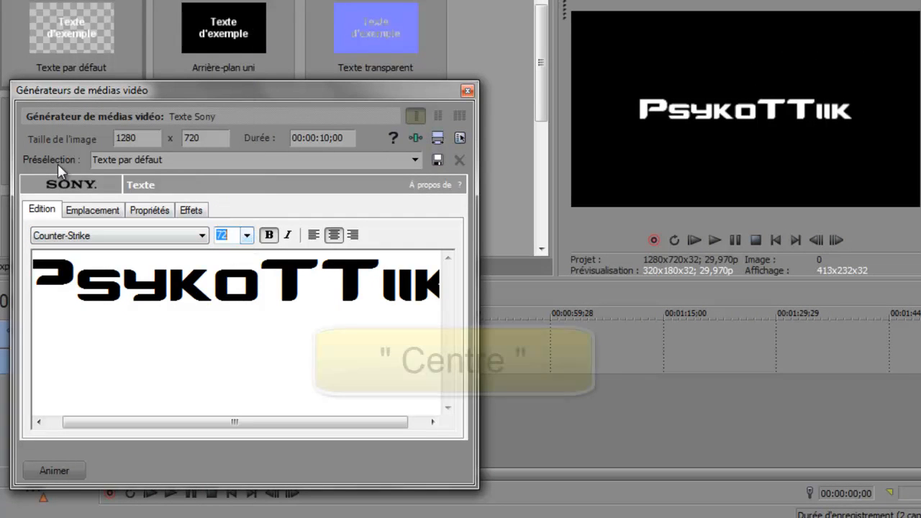
Set the placement of the title text to Centre.
left_click(91, 210)
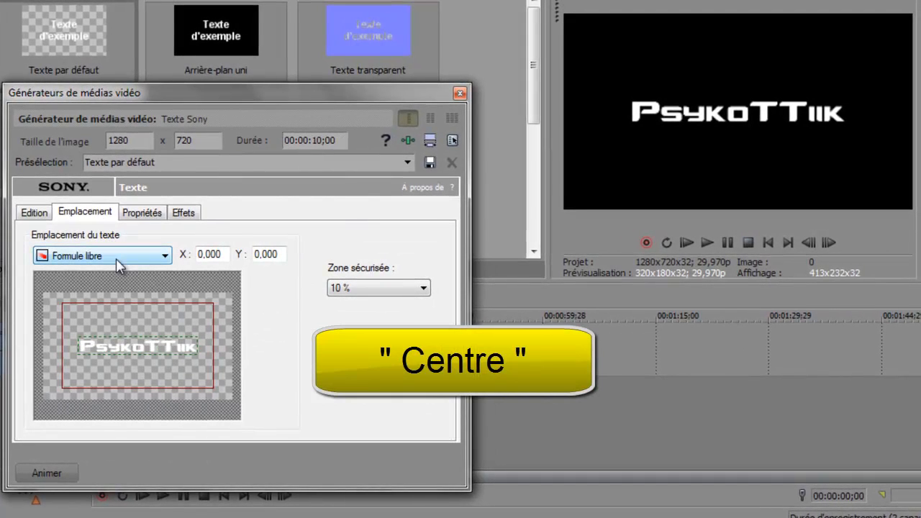
left_click(116, 258)
left_click(101, 286)
Make the title's background opaque white (255, 255, 255) and its text red (255, 0, 0).
left_click(153, 213)
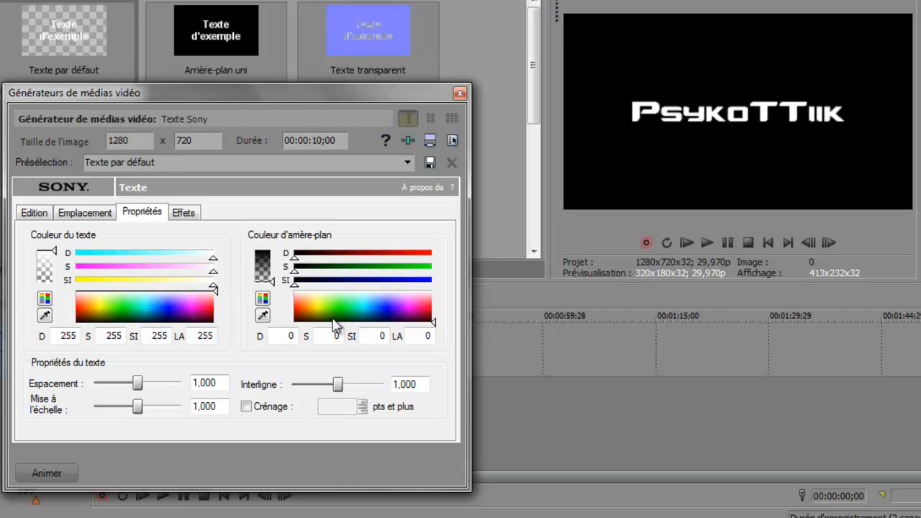
left_click_drag(332, 318, 371, 231)
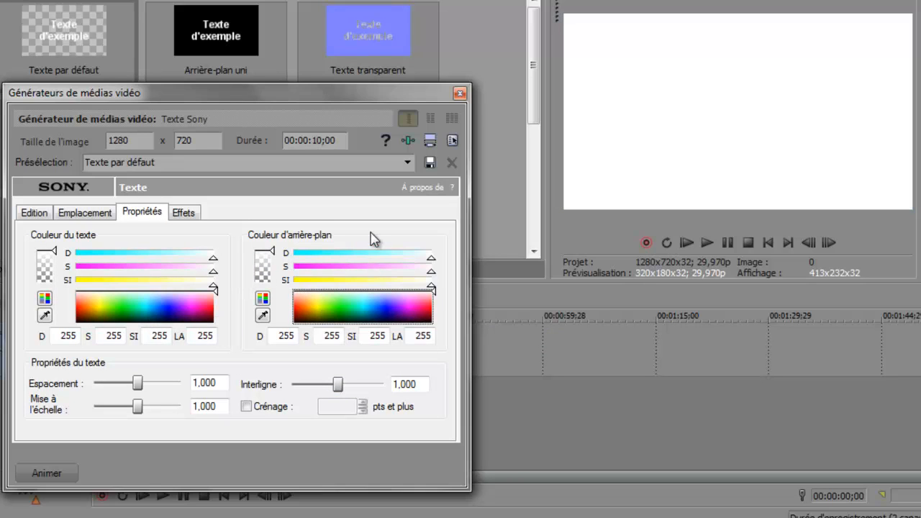
left_click(168, 306)
mouse_move(168, 308)
left_mouse_down()
mouse_move(75, 311)
mouse_move(237, 316)
left_mouse_up()
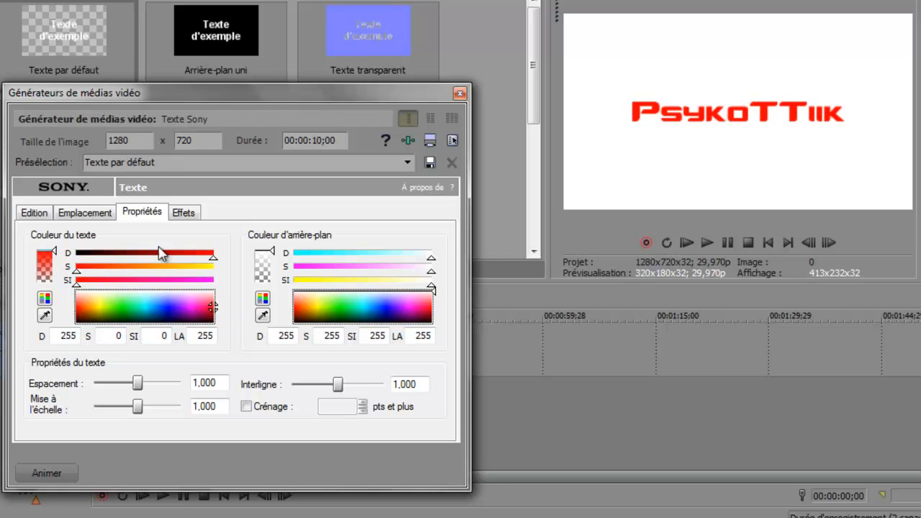
Draw a black outline around the title text with both its halo and width set to 0.072.
left_click(186, 213)
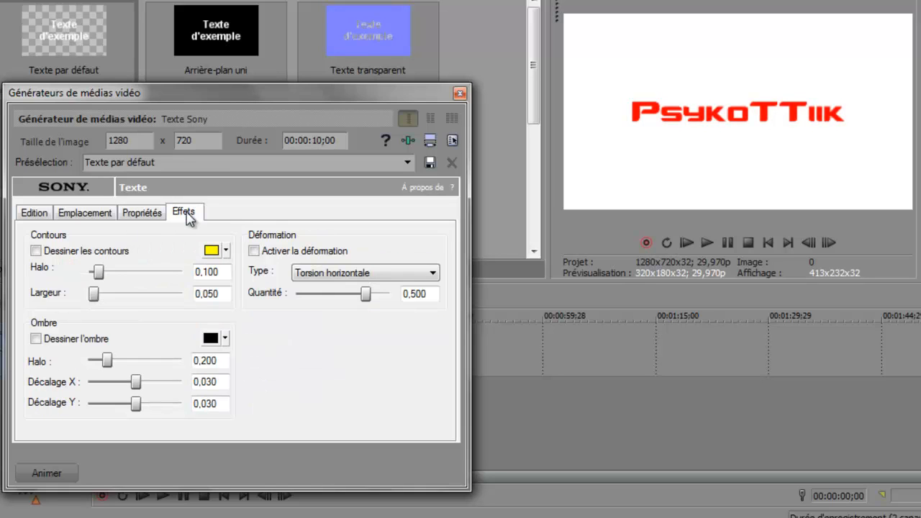
left_click(37, 251)
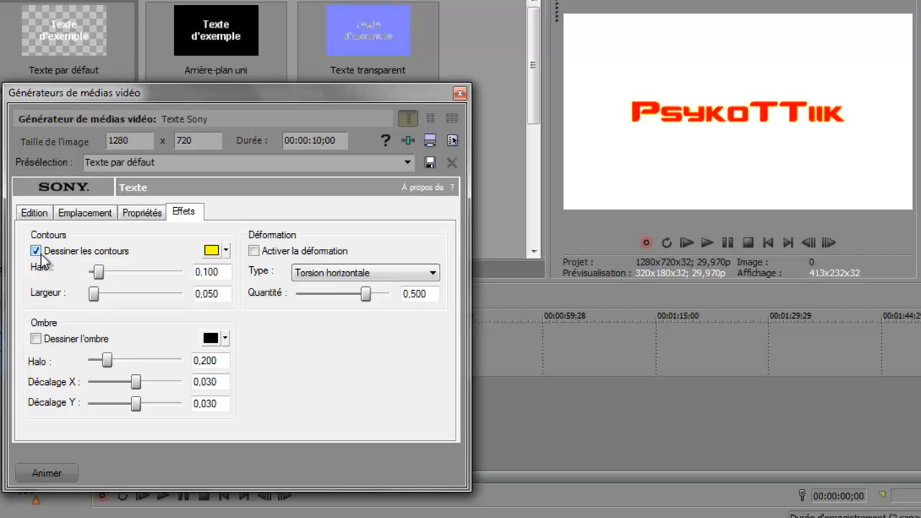
left_click(227, 252)
left_click(262, 325)
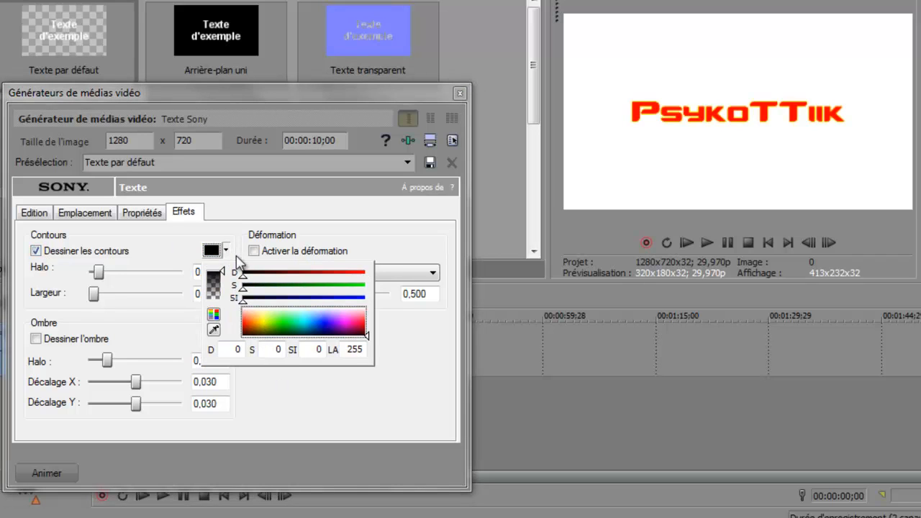
left_click(226, 252)
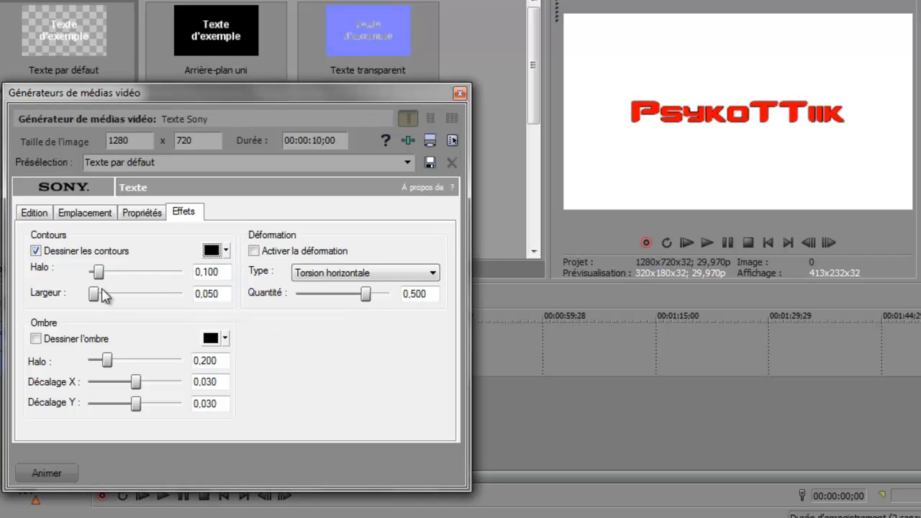
left_click_drag(94, 294, 94, 272)
Set the title text's font size to 75.
left_click(40, 212)
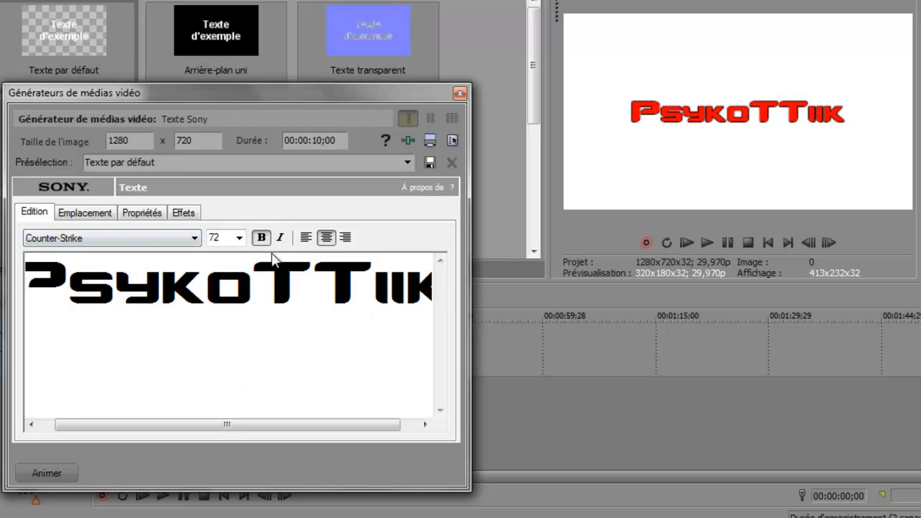
left_click(235, 239)
type("75")
key("Return")
Add the default black shadow to the title text and close the media generator settings.
left_click(183, 212)
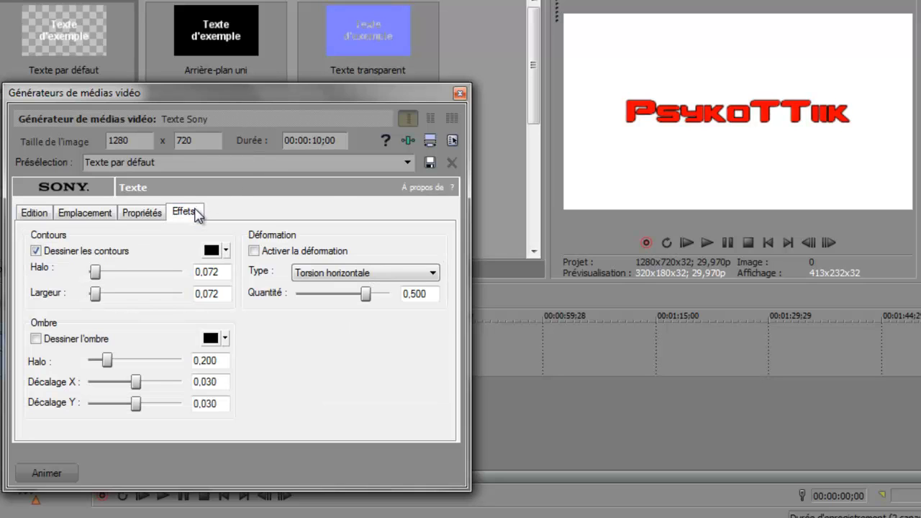
left_click(147, 215)
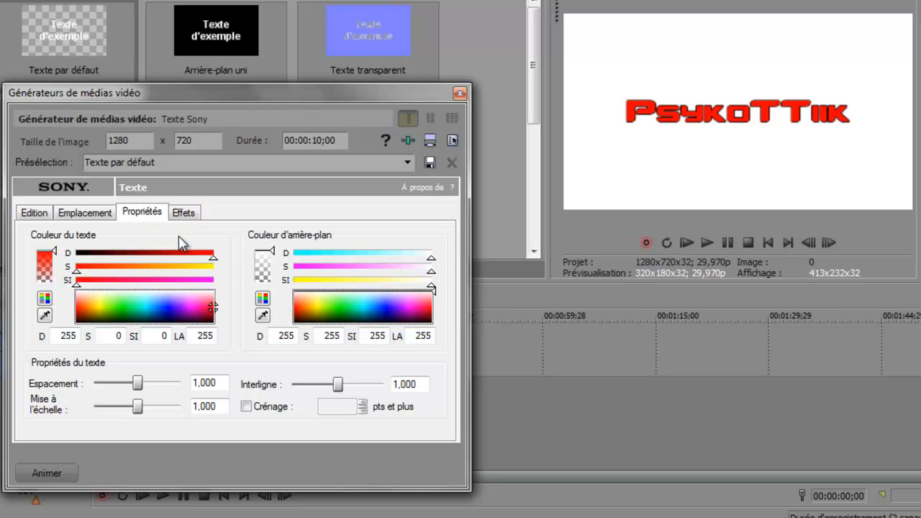
left_click(182, 213)
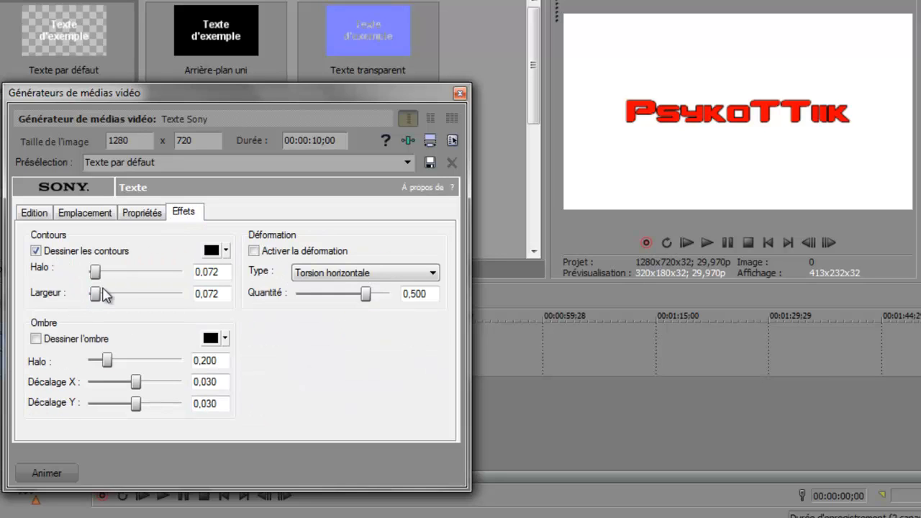
left_click(35, 339)
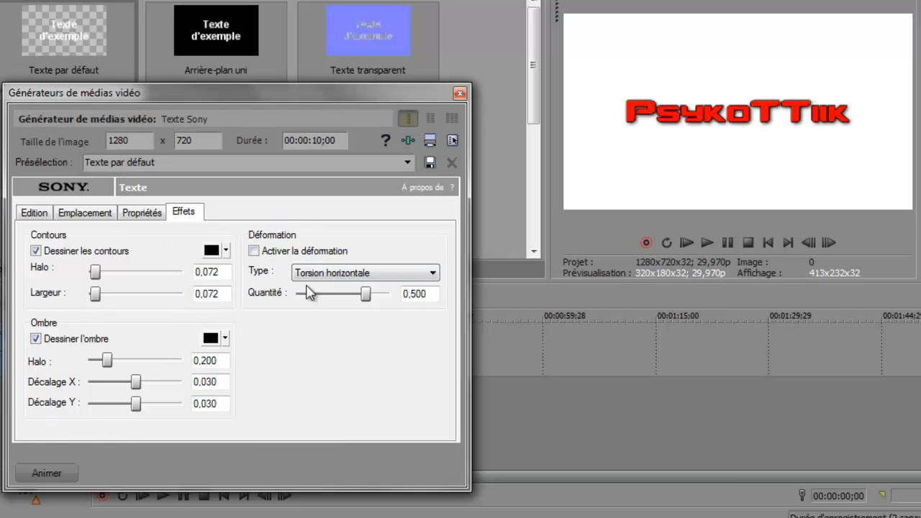
left_click(156, 216)
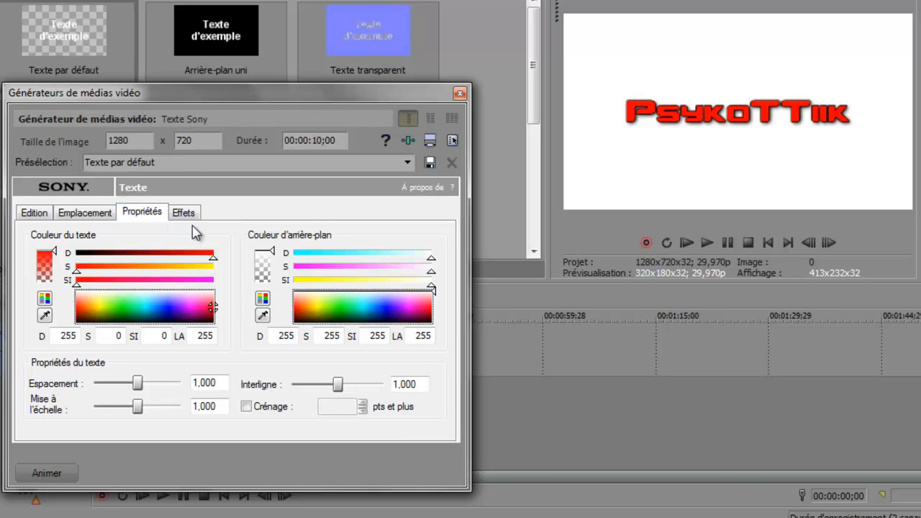
left_click_drag(171, 301, 225, 314)
left_click(182, 212)
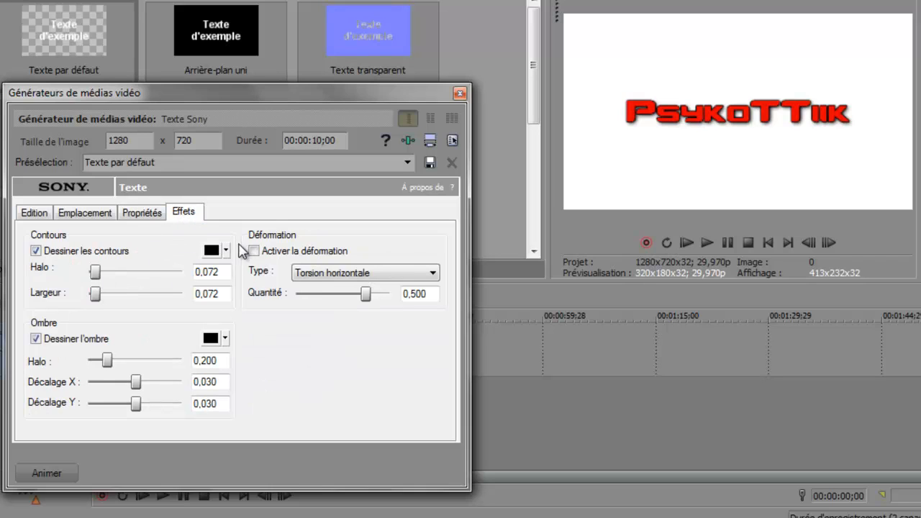
left_click(459, 95)
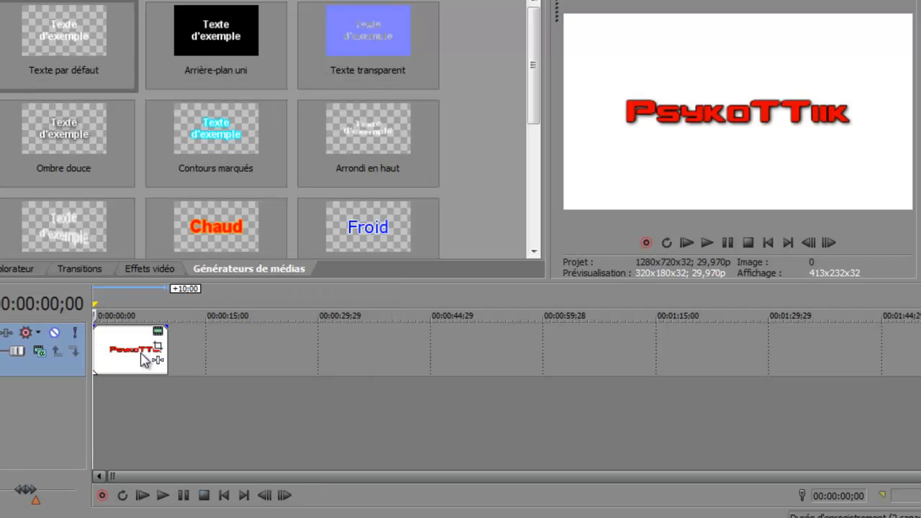
Lengthen the title event on the timeline so that it ends at 00:00:15;02.
left_click(205, 337)
left_click_drag(167, 338, 205, 340)
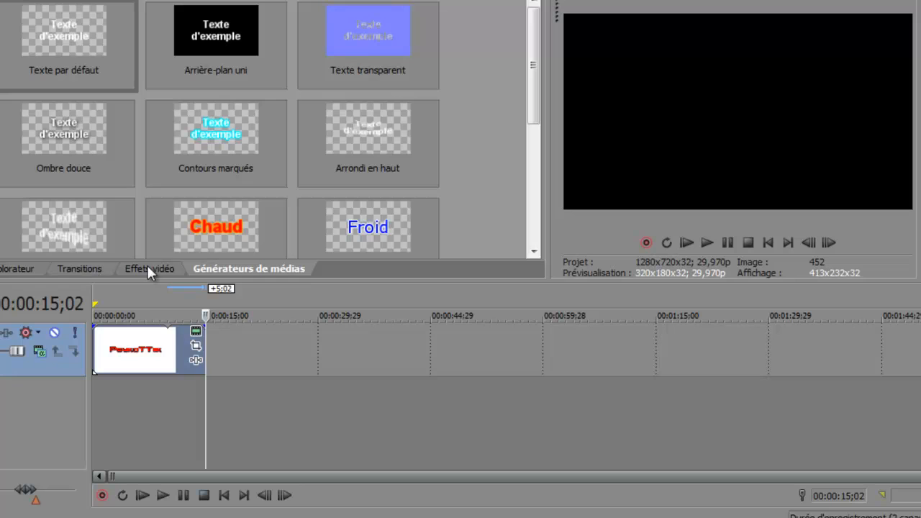
left_click(158, 338)
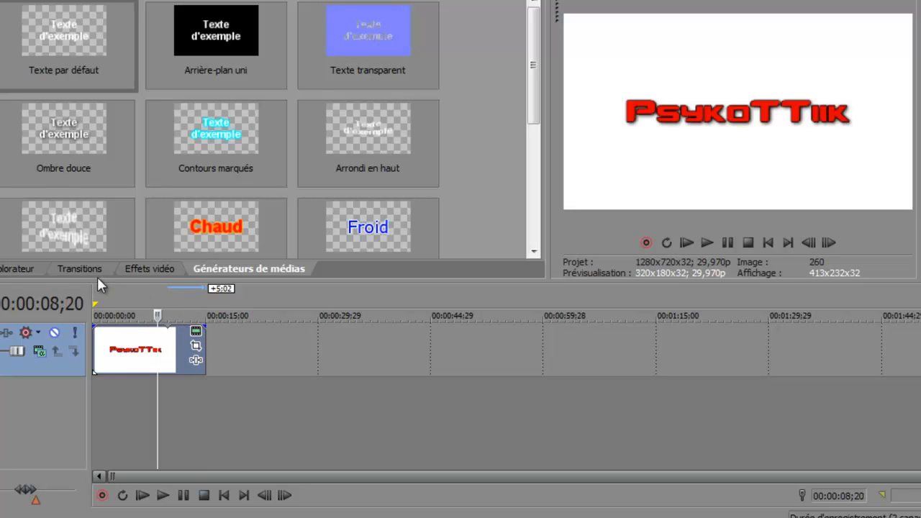
Apply the Halo Sony video effect with the "105 mm - Focale fixe" preset to the title event.
left_click(8, 270)
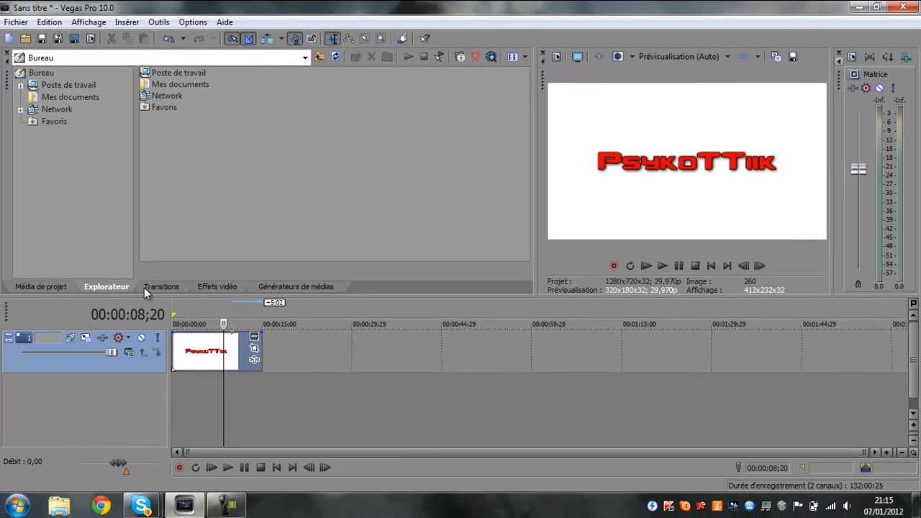
left_click(72, 270)
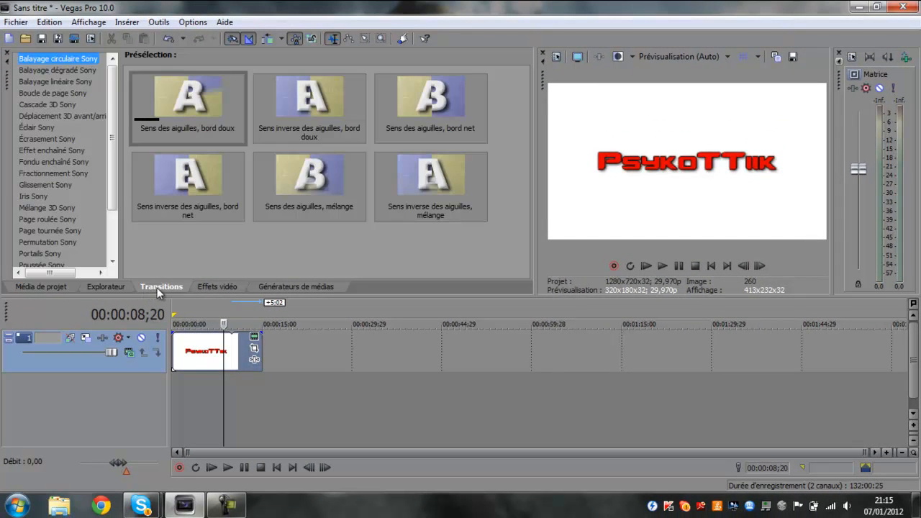
left_click(211, 286)
left_click_drag(145, 94, 145, 139)
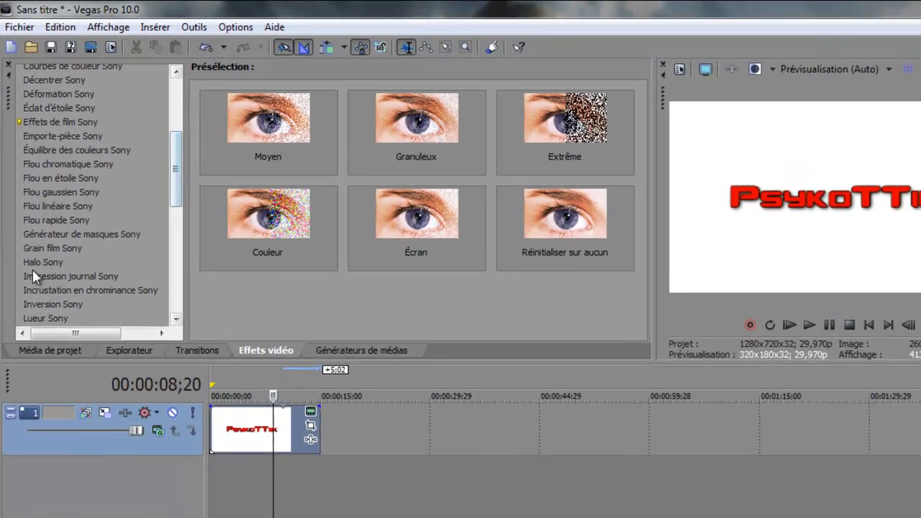
left_click(32, 264)
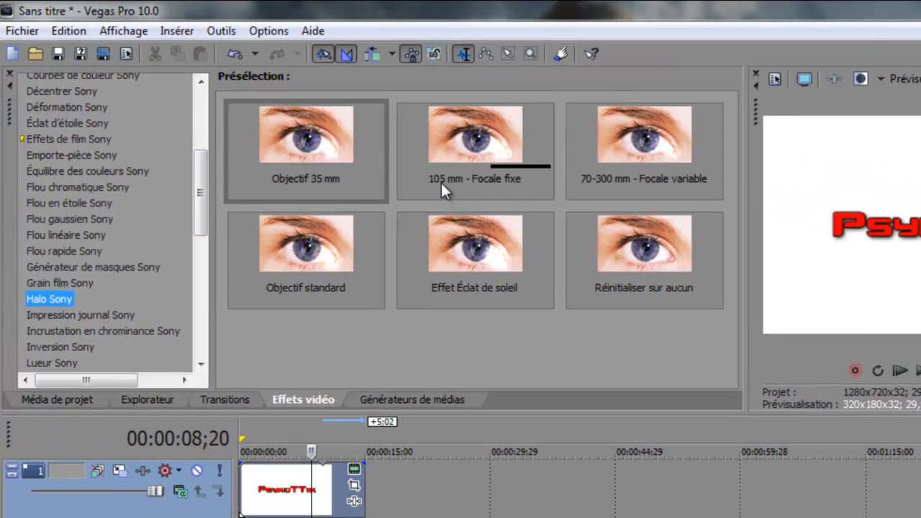
left_click_drag(500, 154, 290, 492)
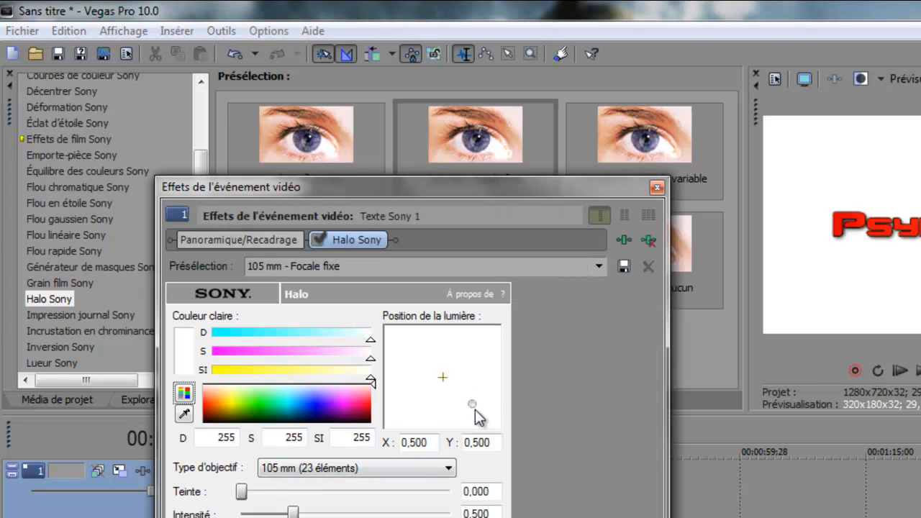
Position the halo's light at its left limit, X -1.000 and Y -0.211, keeping the effect window floating.
left_click_drag(472, 404, 382, 371)
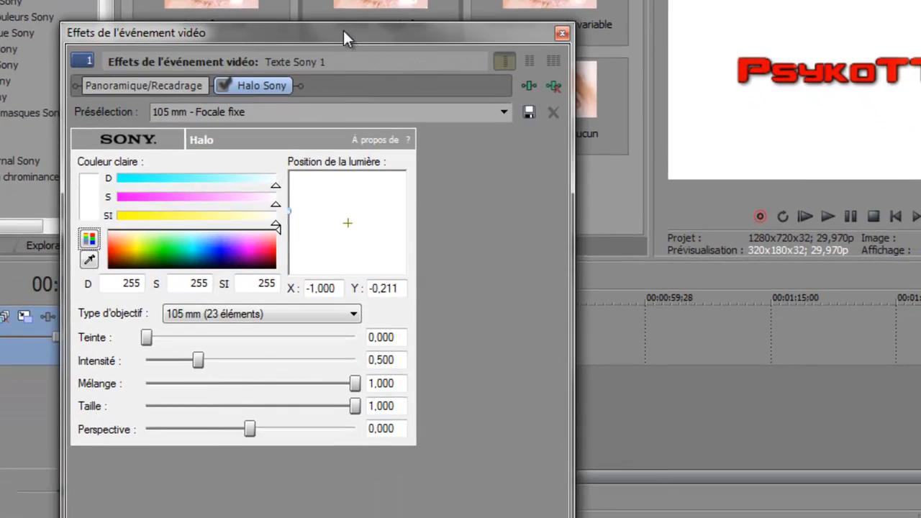
left_click_drag(343, 31, 340, 3)
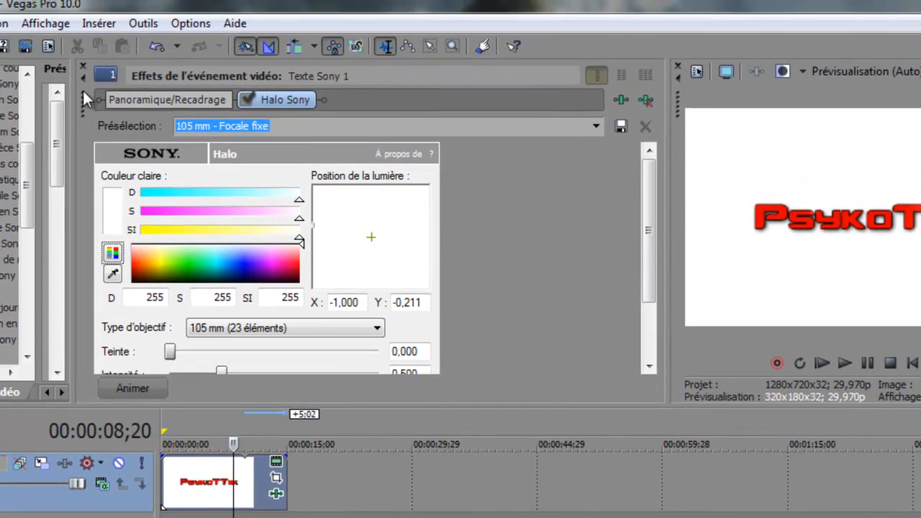
left_click_drag(80, 100, 272, 186)
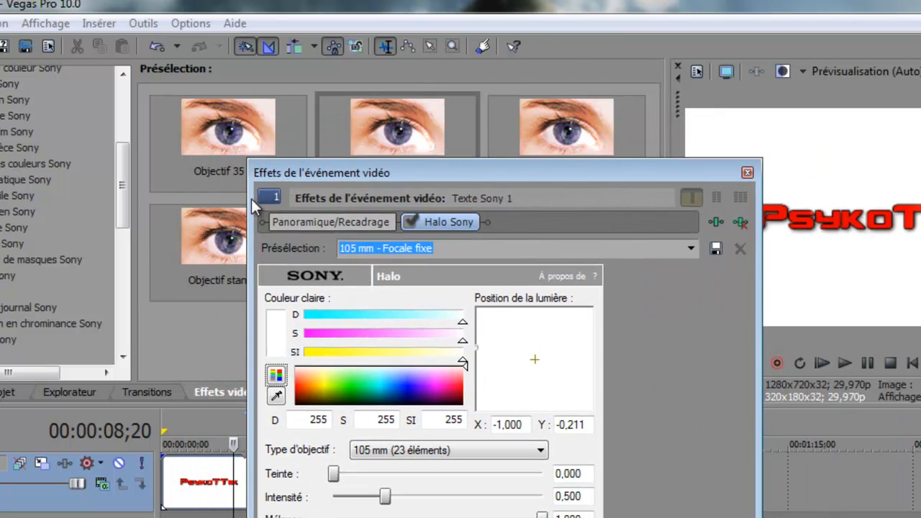
left_click_drag(314, 164, 61, 26)
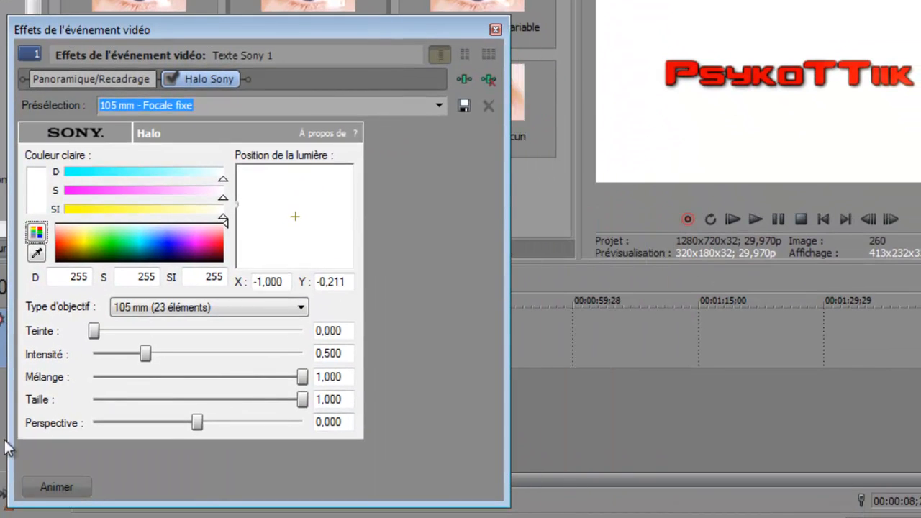
Animate the halo with an end keyframe placing the light at X 1.000, Y -0.175, and play the result.
left_click(48, 488)
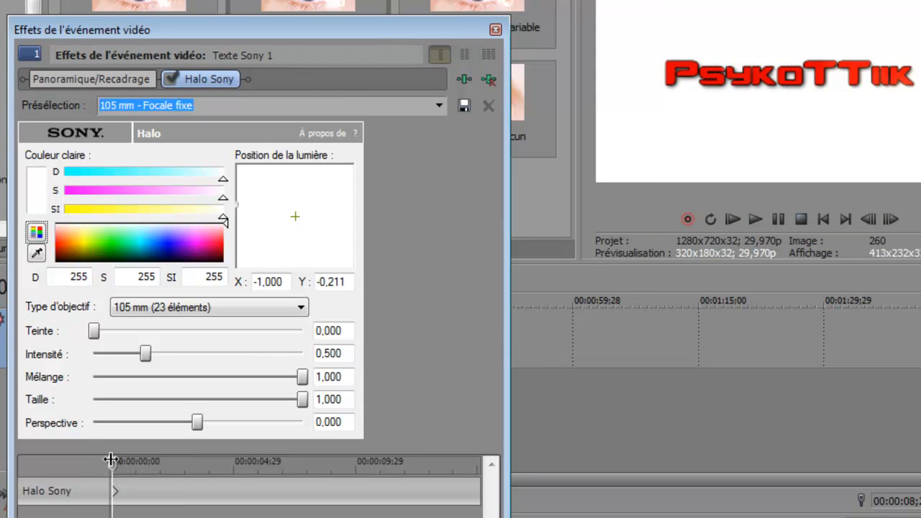
left_click_drag(116, 471, 489, 488)
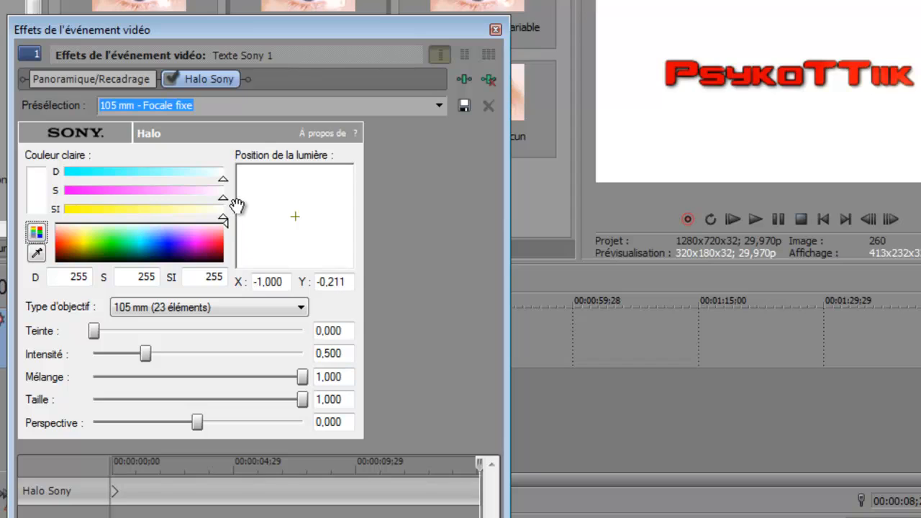
left_click_drag(236, 208, 356, 209)
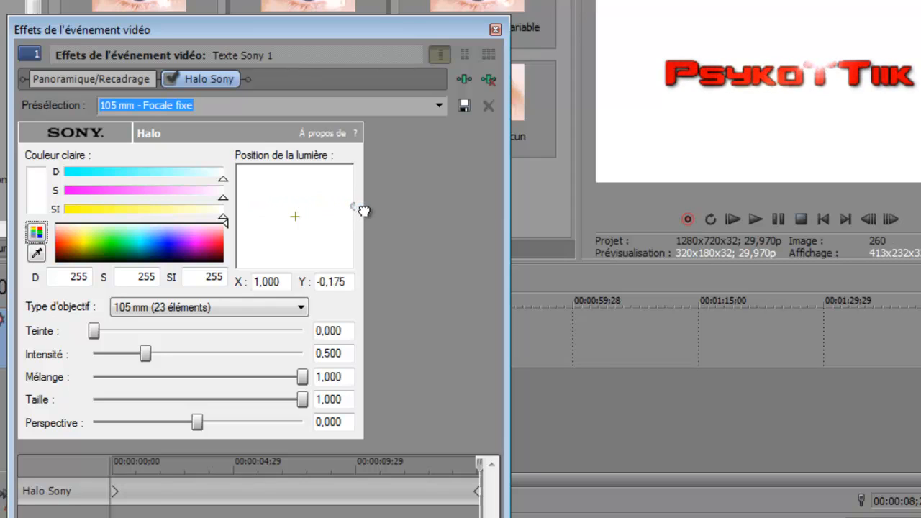
left_click(496, 29)
key("space")
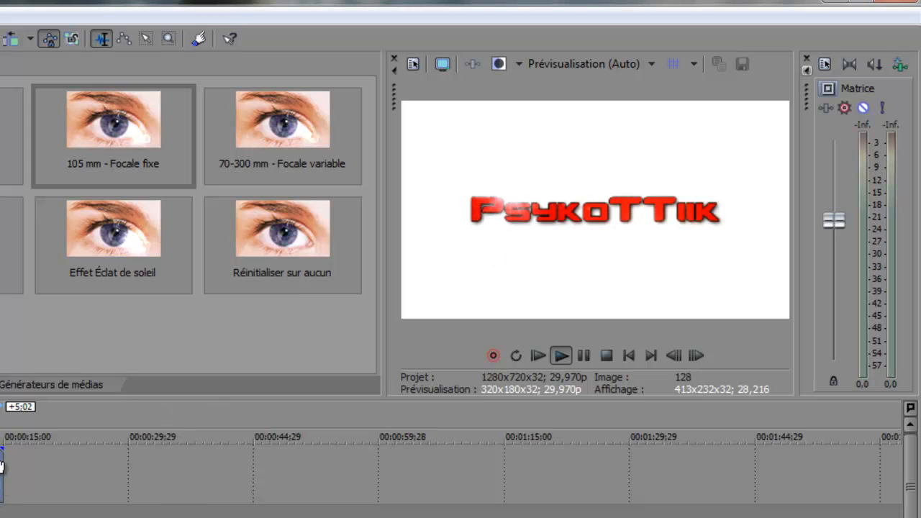
Change the title's background colour to opaque light grey (215, 215, 215) in its media generator settings.
left_click(3, 457)
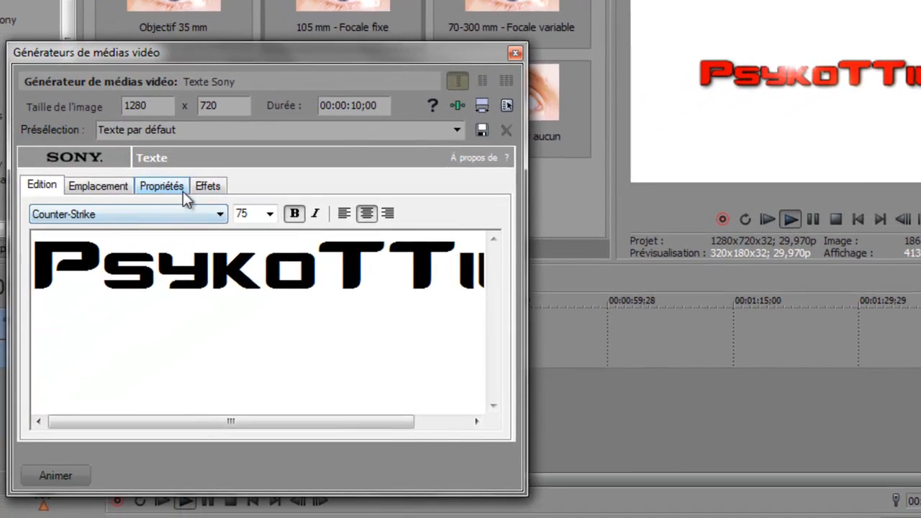
left_click(92, 240)
left_click_drag(341, 288, 371, 322)
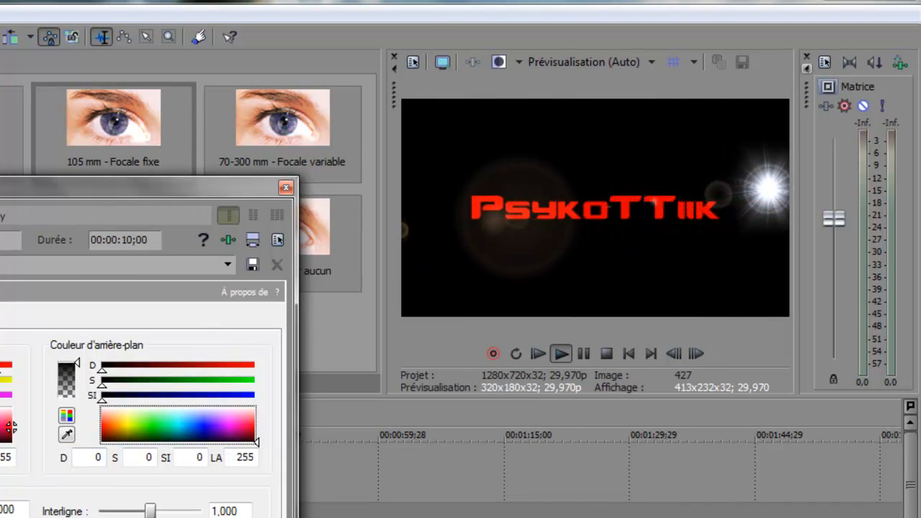
left_click(143, 417)
left_click_drag(146, 417, 152, 376)
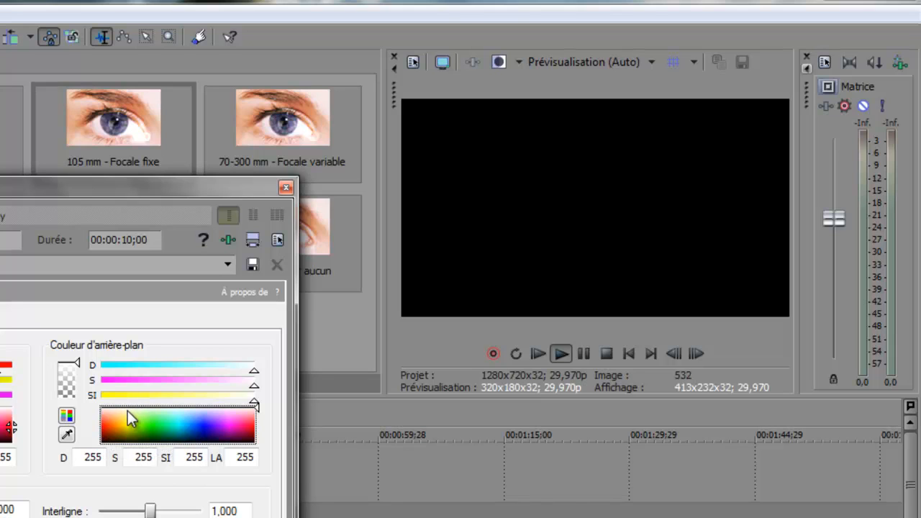
left_click(127, 410)
left_click_drag(126, 409, 124, 420)
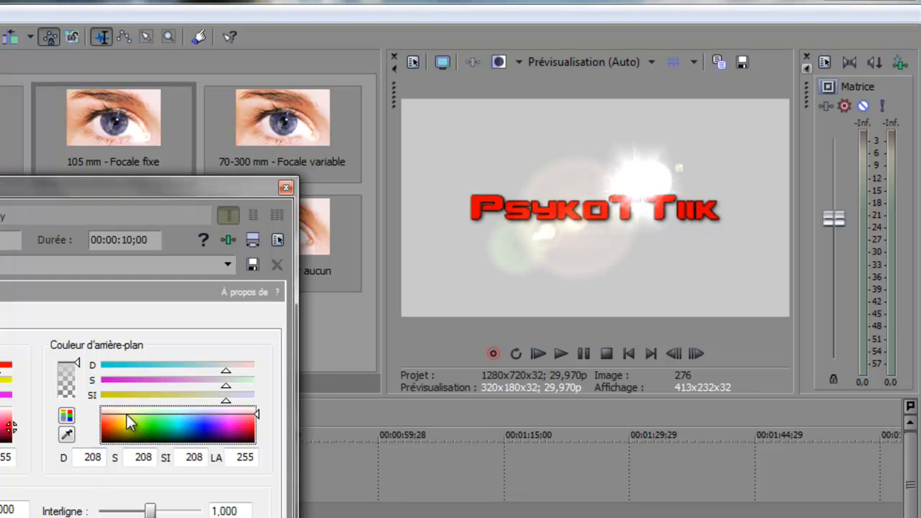
mouse_move(127, 414)
left_mouse_down()
mouse_move(126, 406)
mouse_move(127, 428)
mouse_move(125, 413)
left_mouse_up()
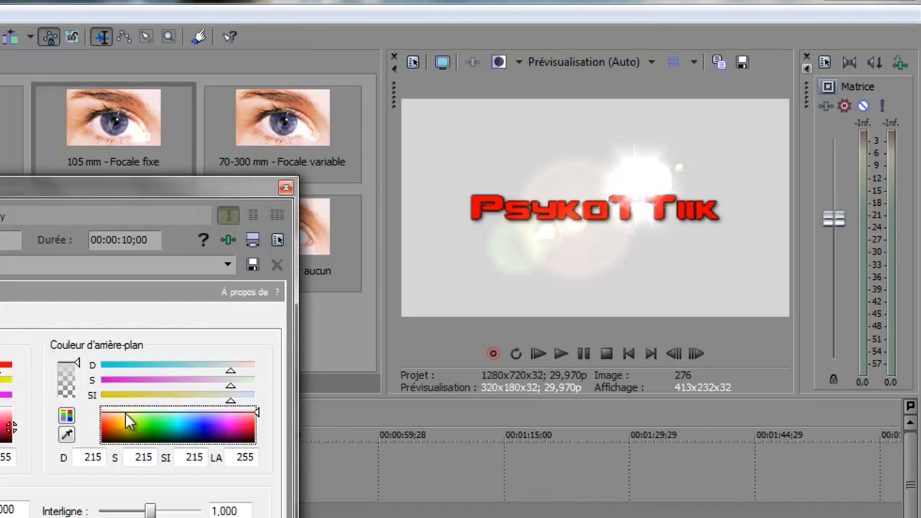
left_click(286, 189)
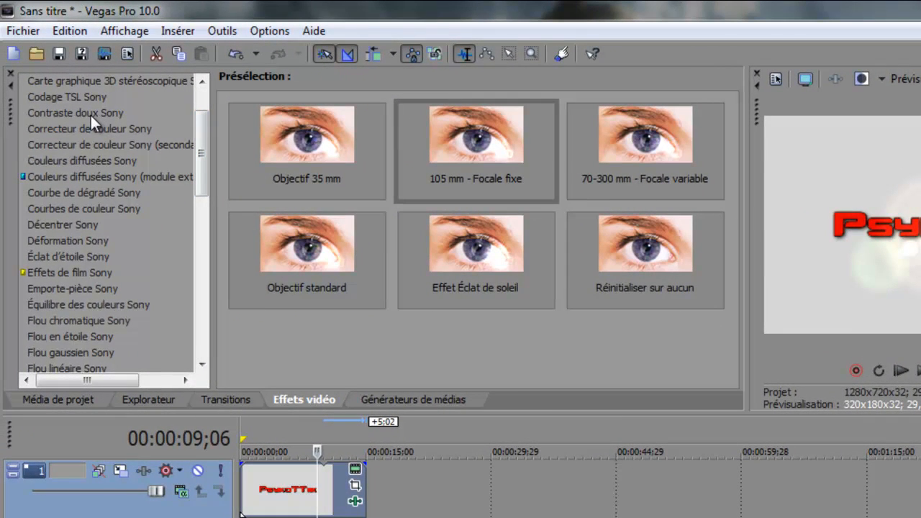
Apply the Contraste doux Sony effect with the "Vignette chaleureuse" preset to the title event.
left_click(90, 113)
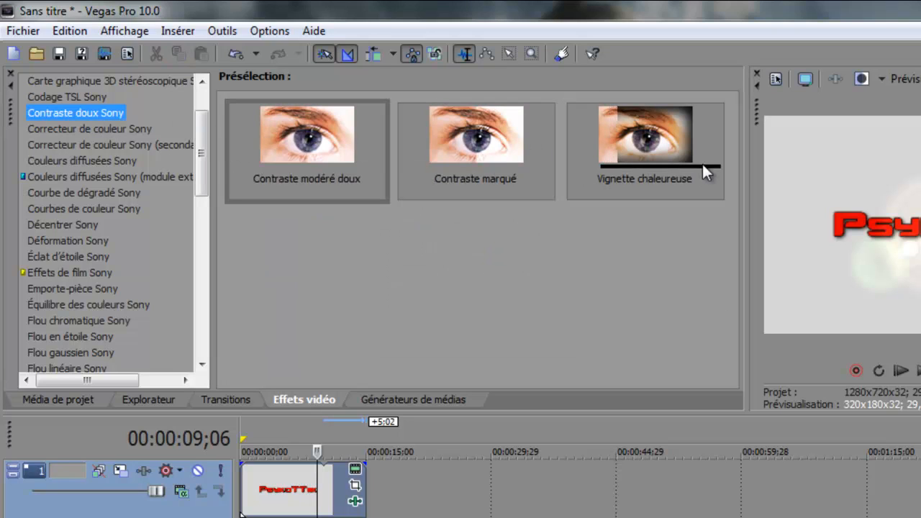
left_click_drag(637, 121, 277, 501)
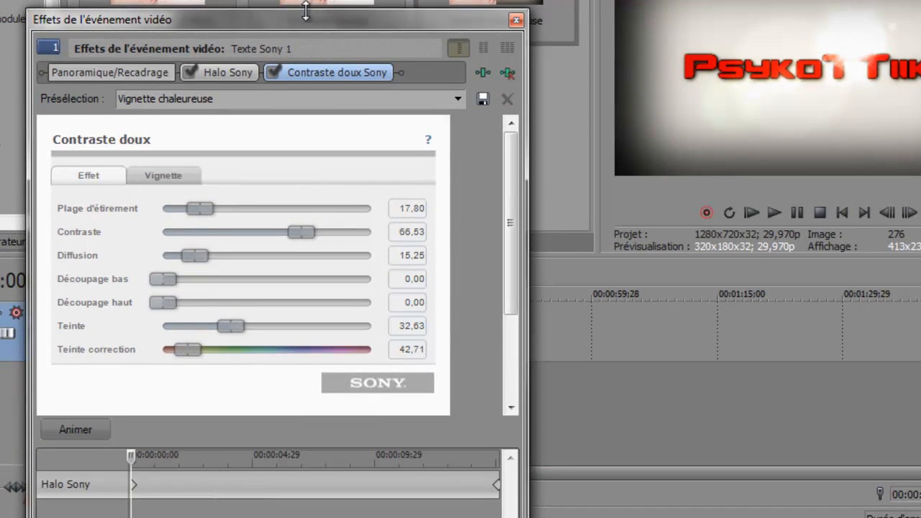
Raise the title's Contraste doux stretch range to 89.74 and contrast to 90.05, and close the effect settings.
left_click_drag(405, 118, 404, 212)
left_click_drag(302, 103, 276, 0)
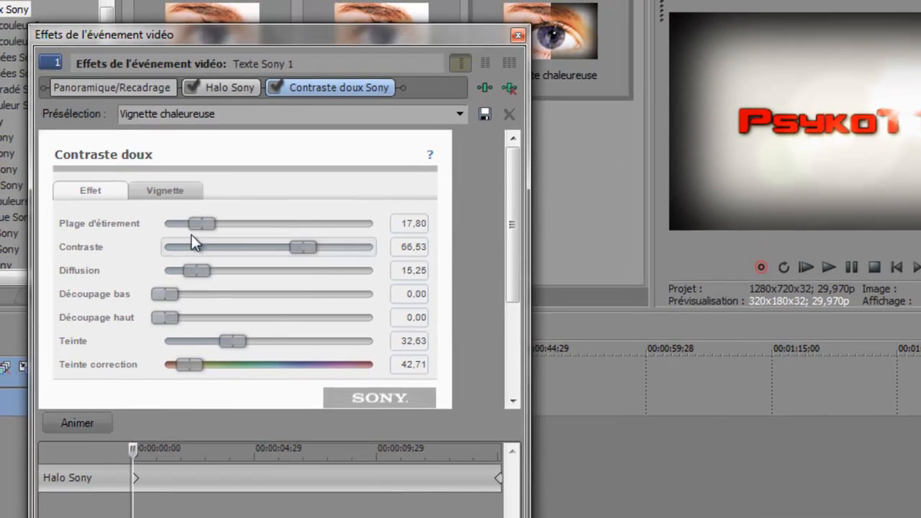
left_click_drag(196, 221, 346, 224)
left_click_drag(307, 248, 354, 247)
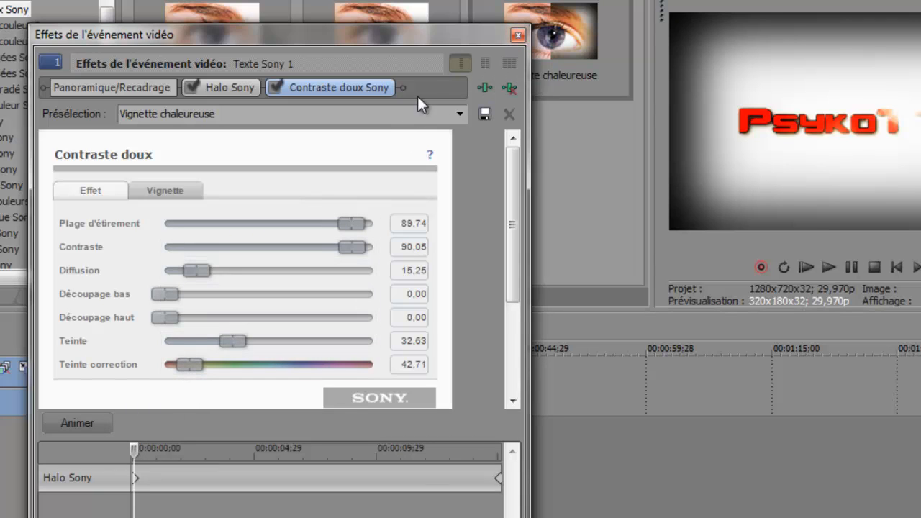
left_click(518, 34)
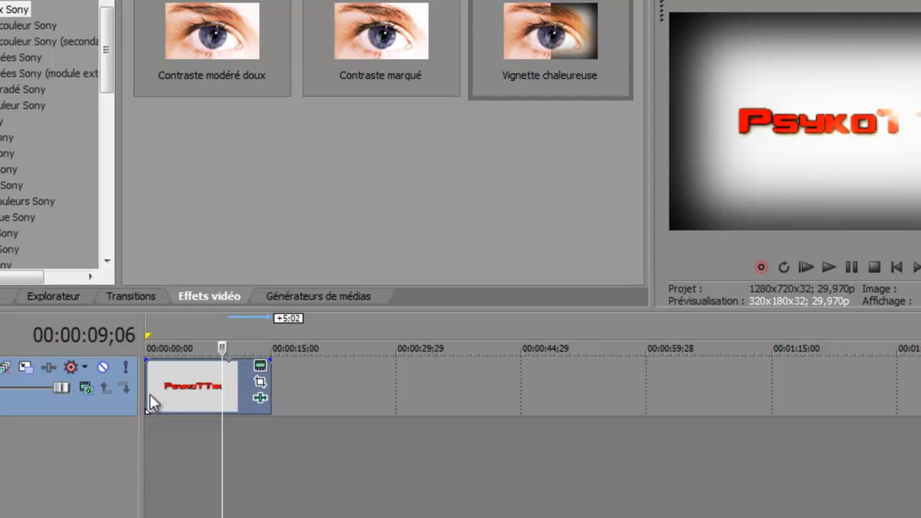
Shrink the title event's pan/crop frame to 1171.7 x 659.1 at the start of the event.
left_click(260, 384)
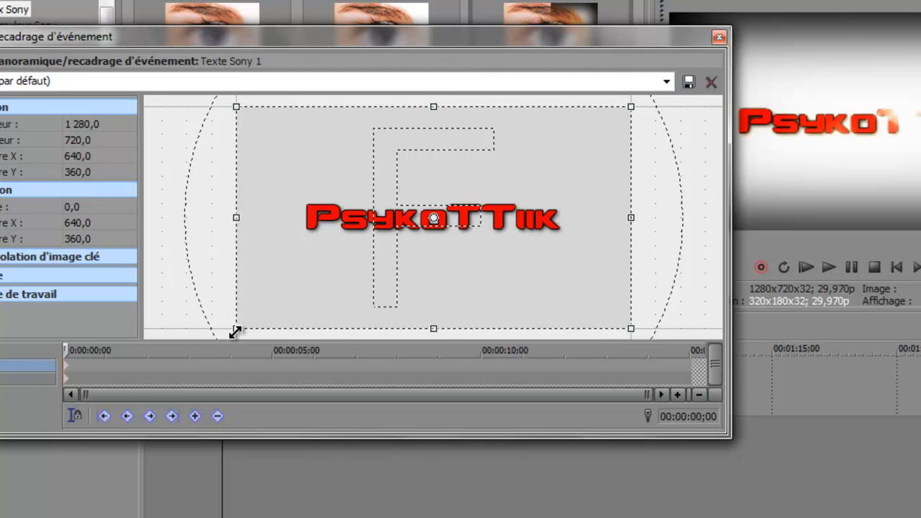
left_click_drag(235, 331, 244, 325)
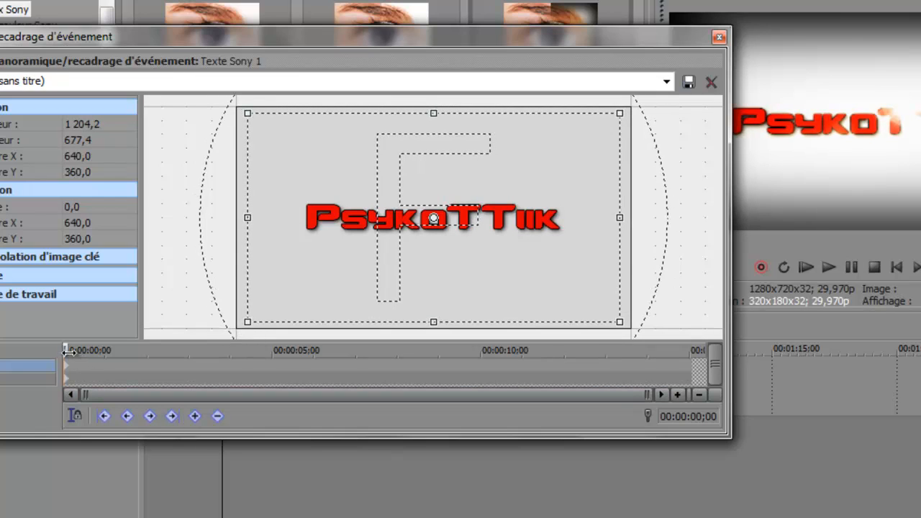
left_click_drag(249, 323, 247, 318)
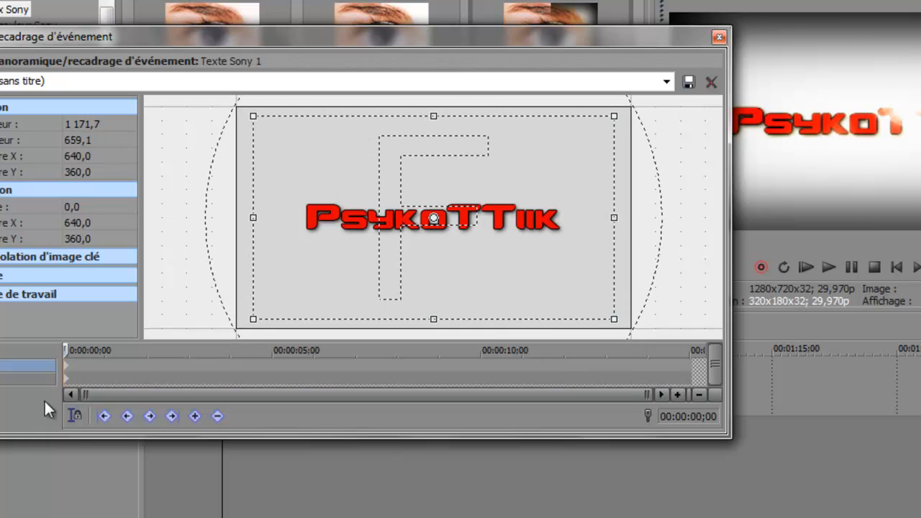
Add an end pan/crop keyframe at 00:00:15;02 with a frame of 1281.4 x 720.8, and play the result.
left_click_drag(64, 350, 692, 350)
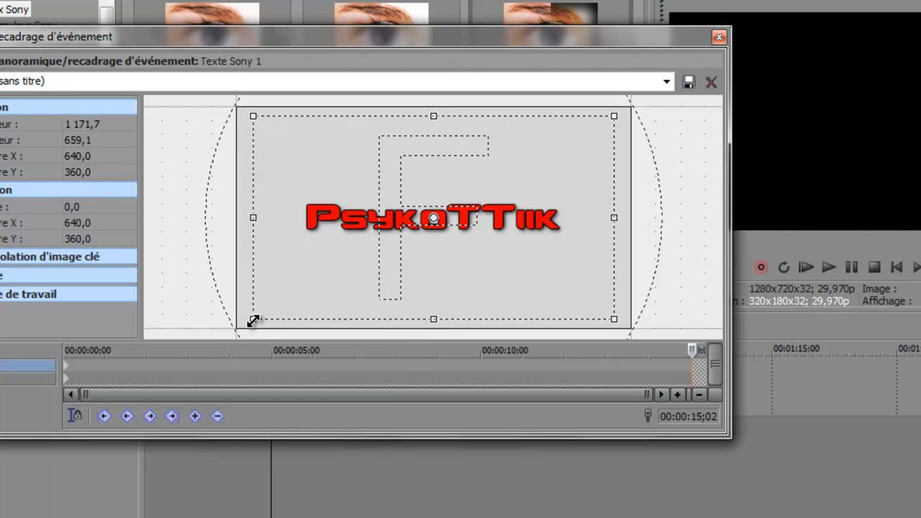
left_click_drag(253, 320, 237, 333)
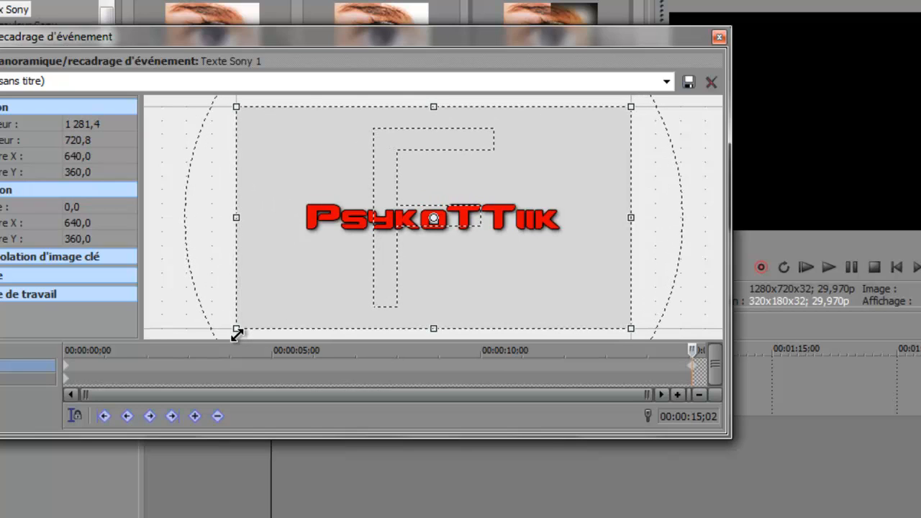
left_click(718, 37)
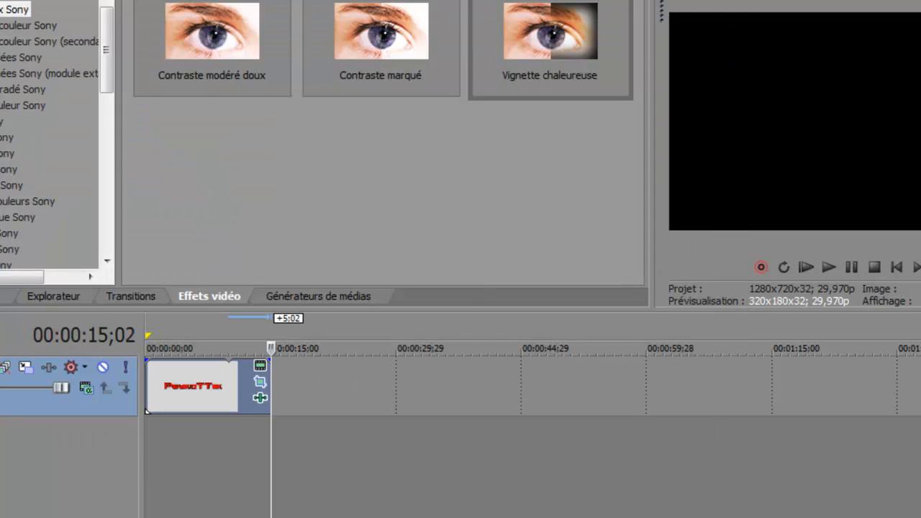
key("space")
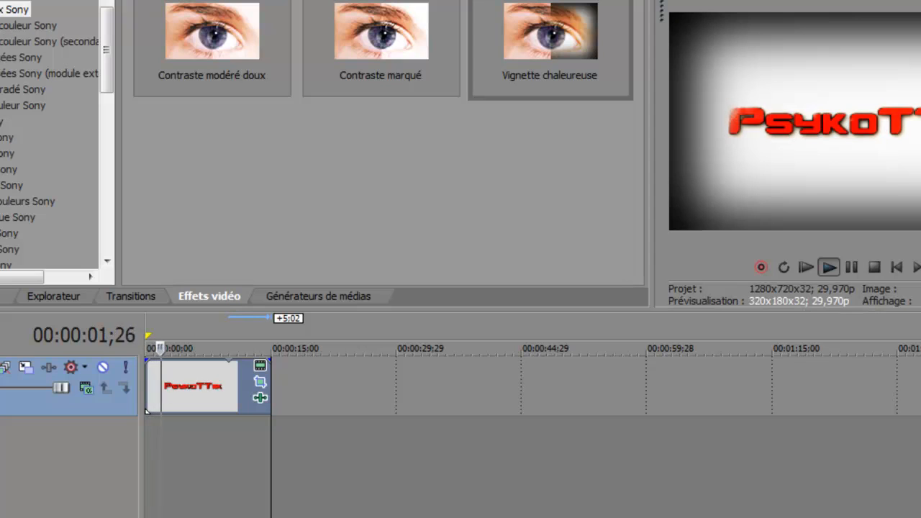
Try a dark grey background (94, 94, 94) for the title in its media generator and preview it.
left_click(261, 368)
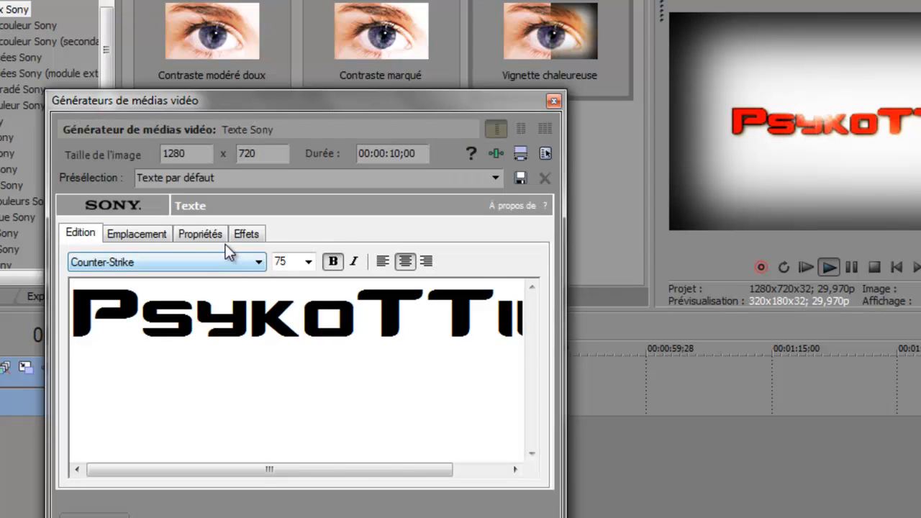
left_click(223, 239)
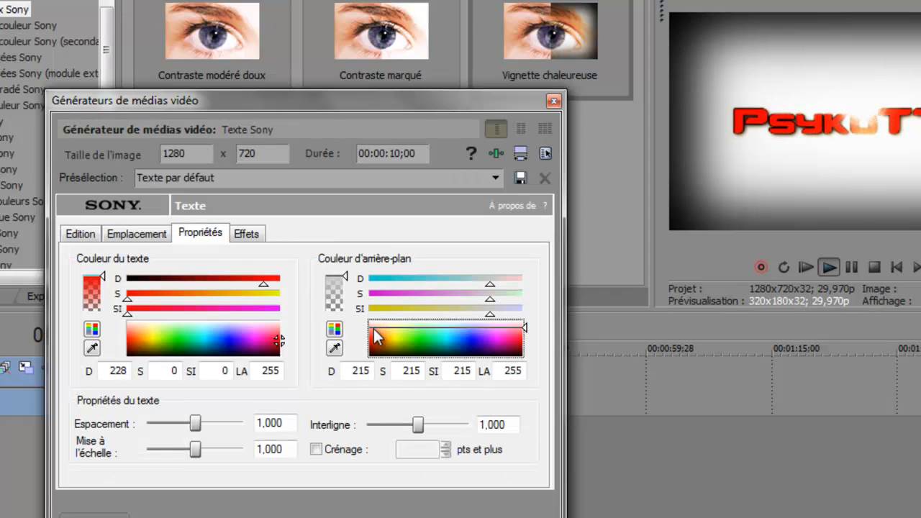
left_click_drag(373, 328, 376, 345)
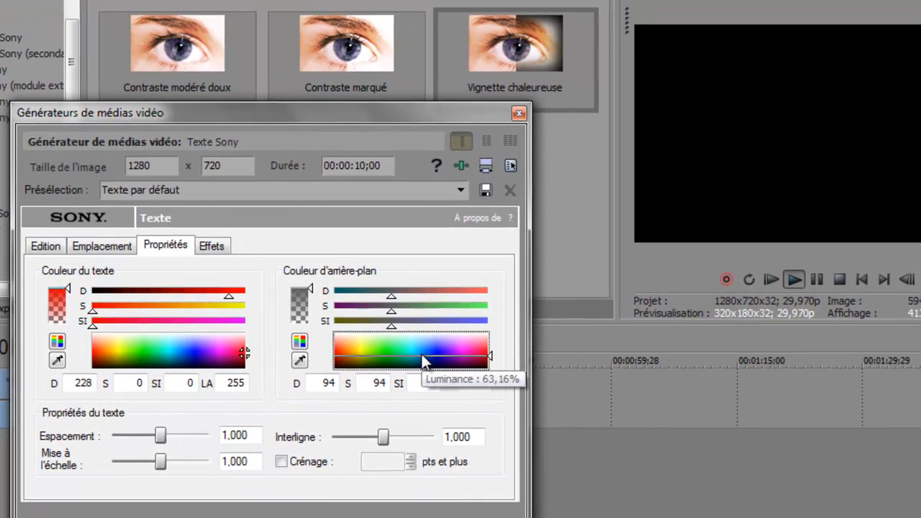
left_click(236, 517)
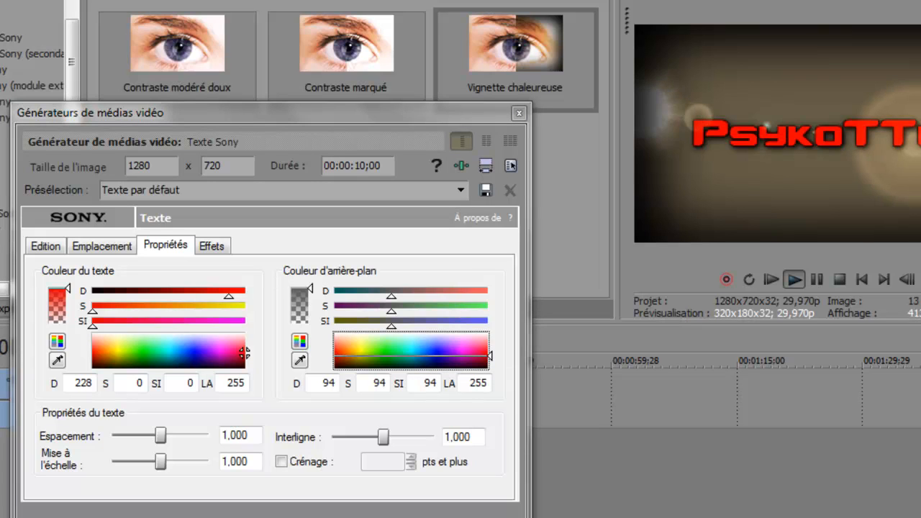
key("space")
Set the title's background colour to white (255, 255, 255), close the generator settings and play the intro.
left_click_drag(405, 354, 424, 332)
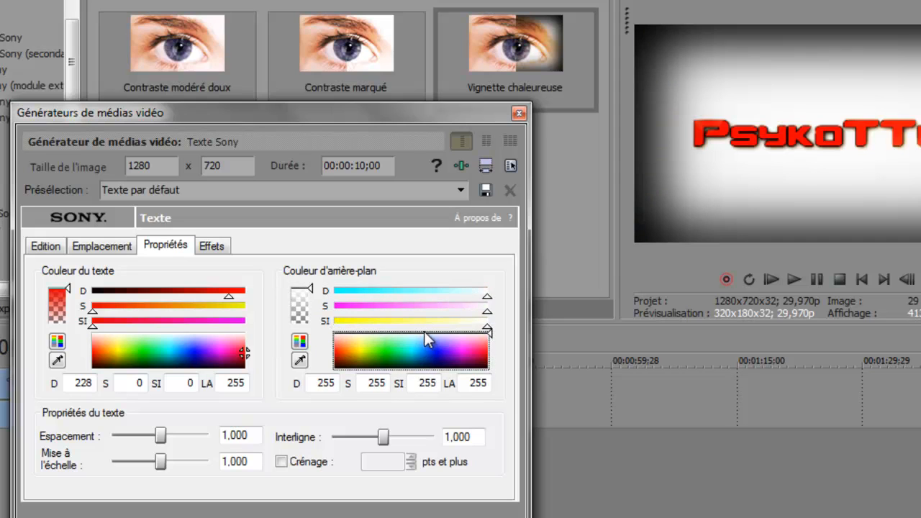
left_click(520, 114)
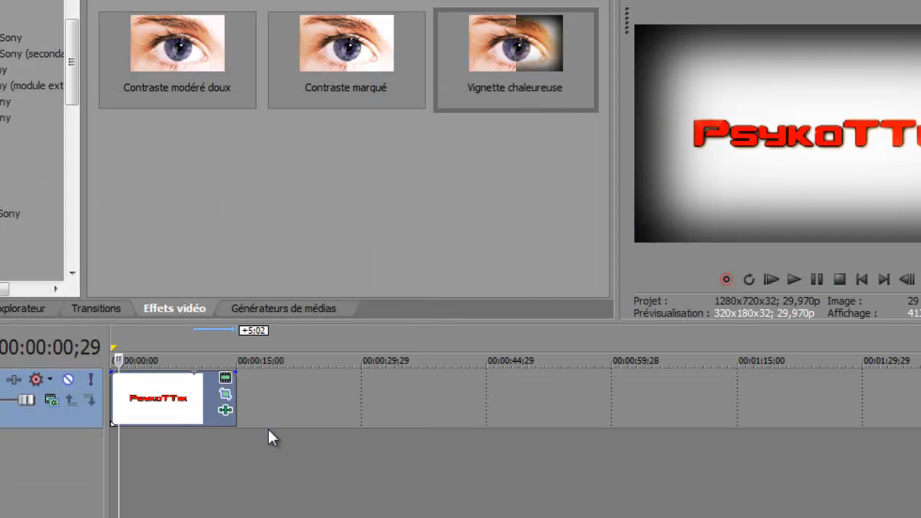
key("space")
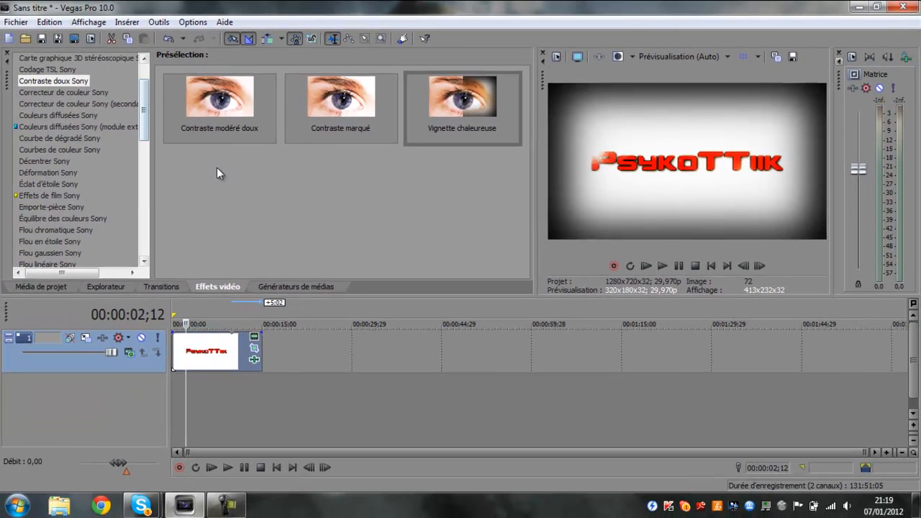
Add a Texte Sony event with the "Texte par défaut" preset on a new track below the title.
left_click(279, 285)
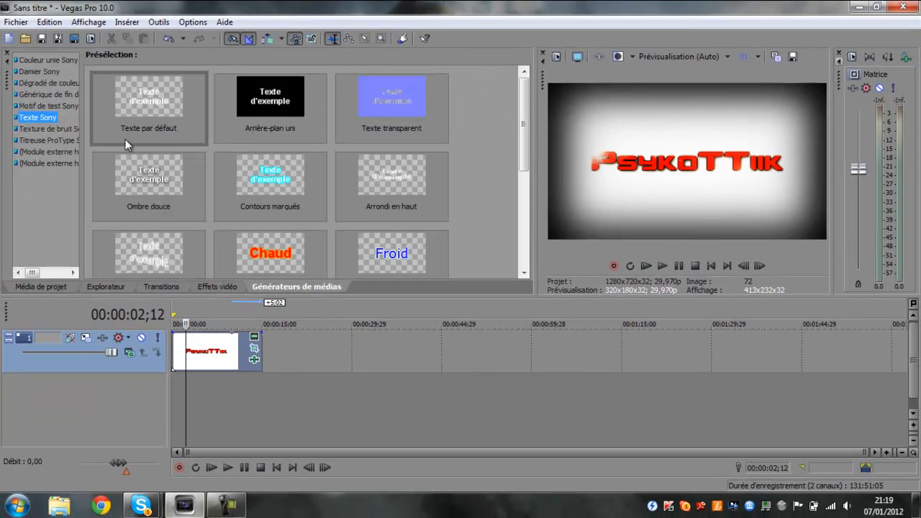
left_click_drag(124, 139, 144, 170)
left_click_drag(205, 388, 188, 389)
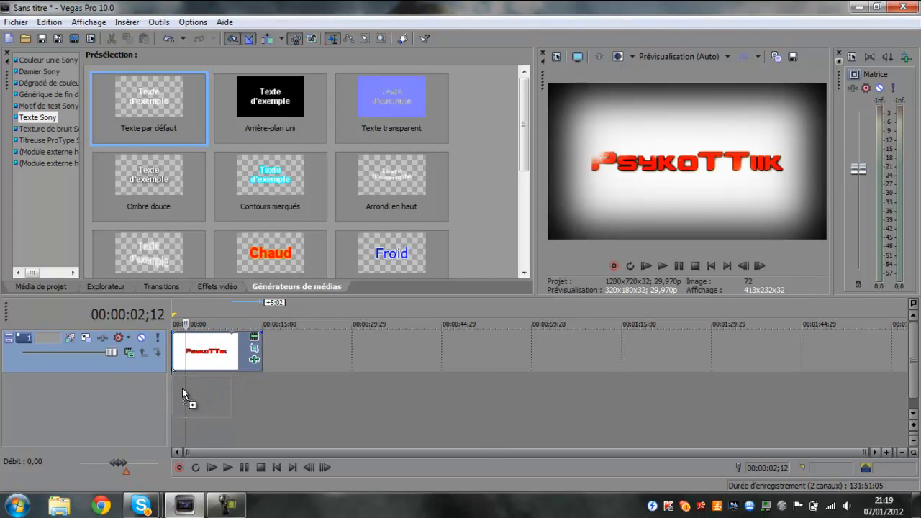
left_click_drag(189, 310, 390, 411)
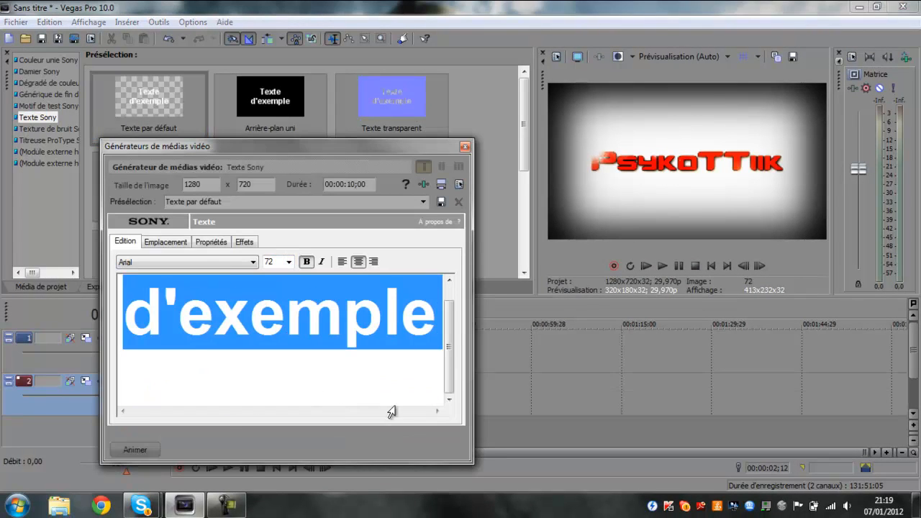
type("www.")
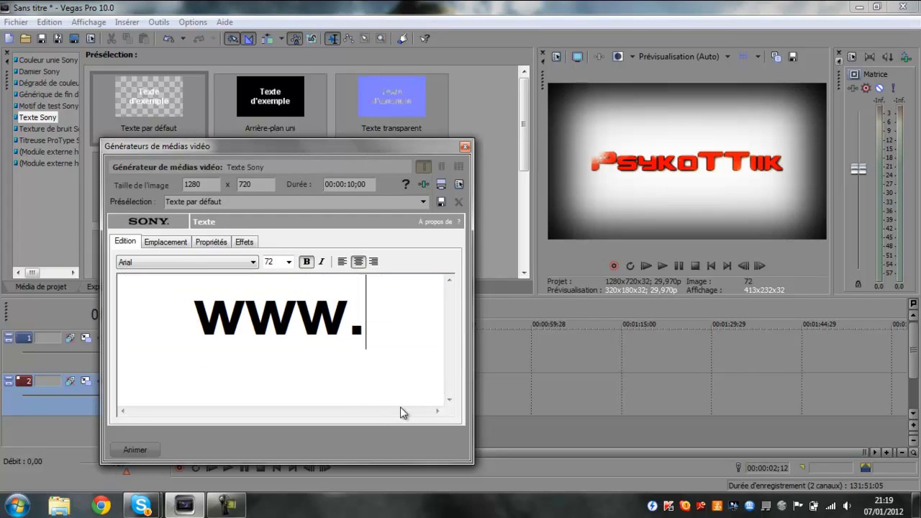
type("yo")
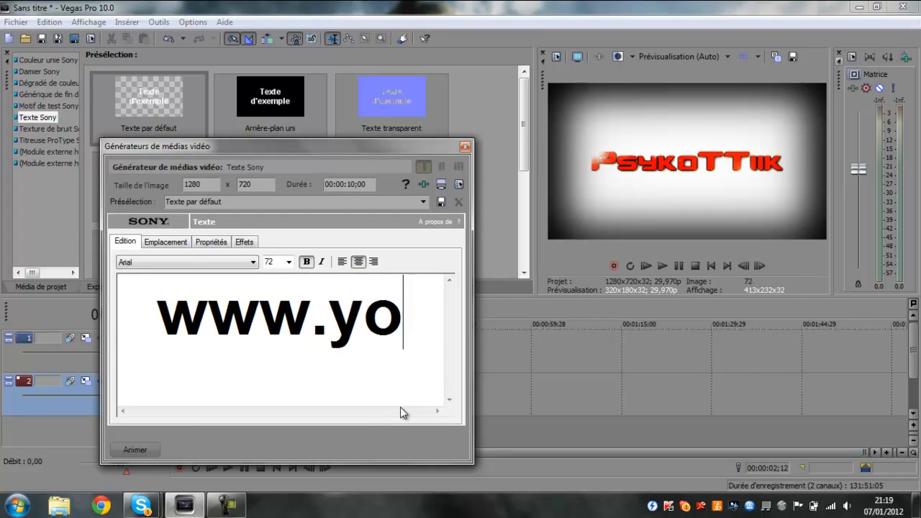
type("utube.com")
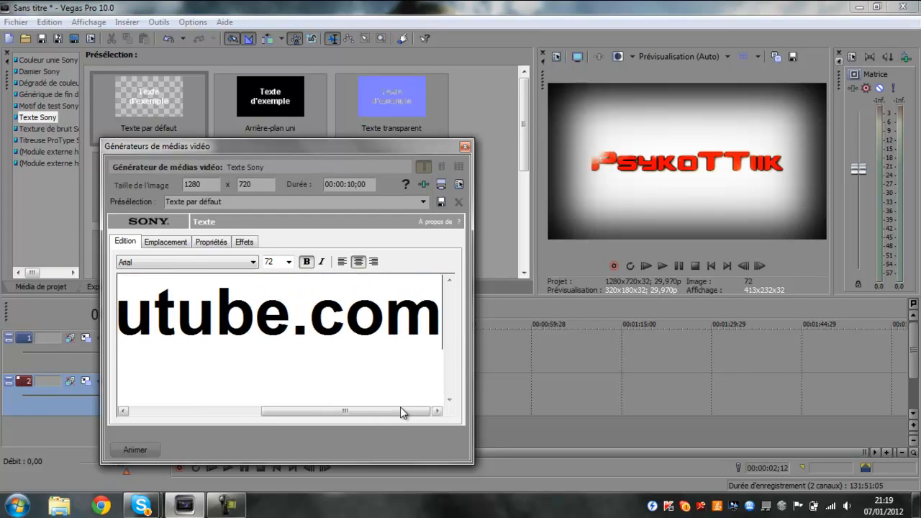
type("/usr")
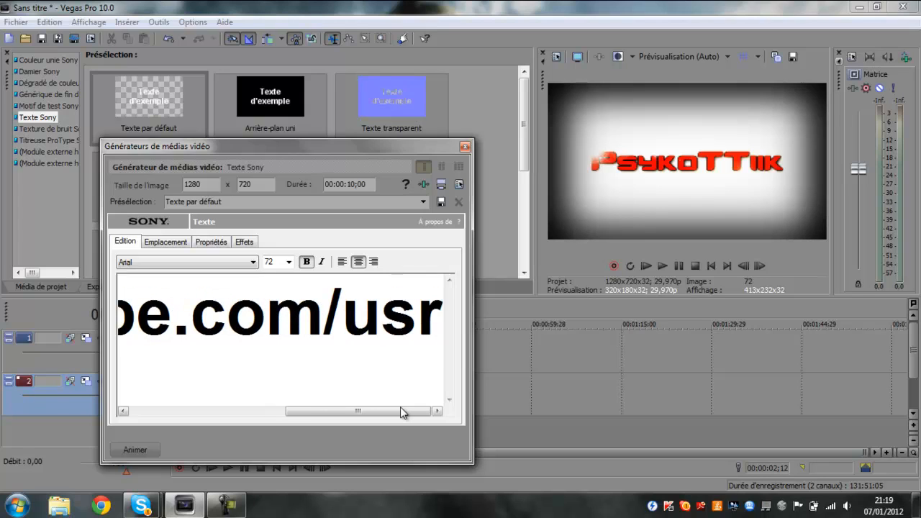
type("r/")
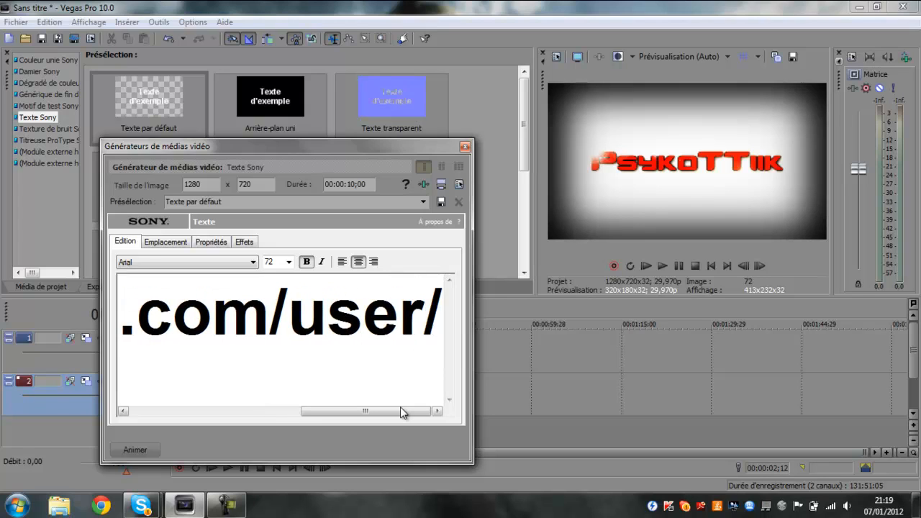
type("TheRx8")
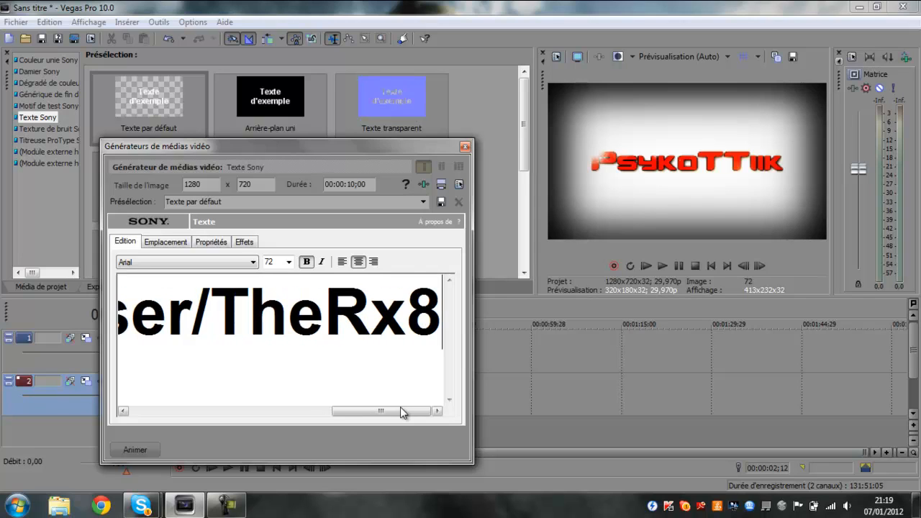
type("Officiel")
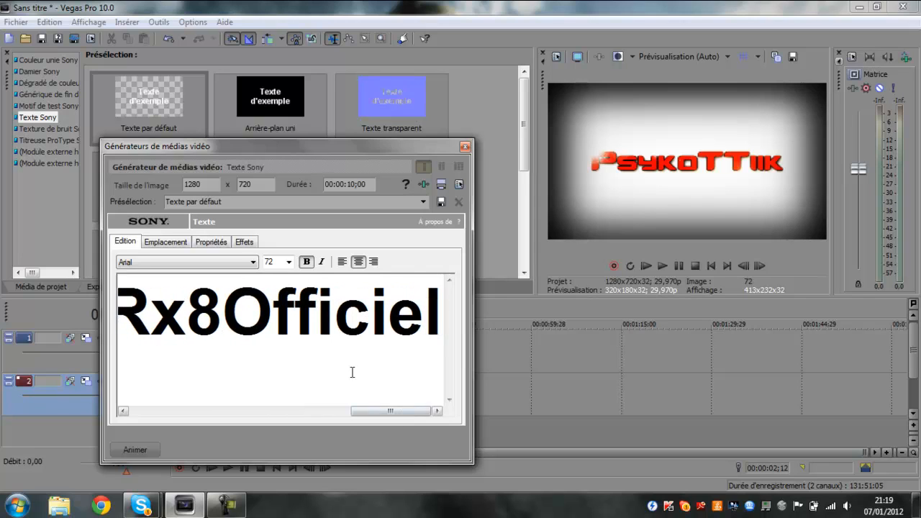
Set the font size of the channel address text to 25.
double_click(276, 261)
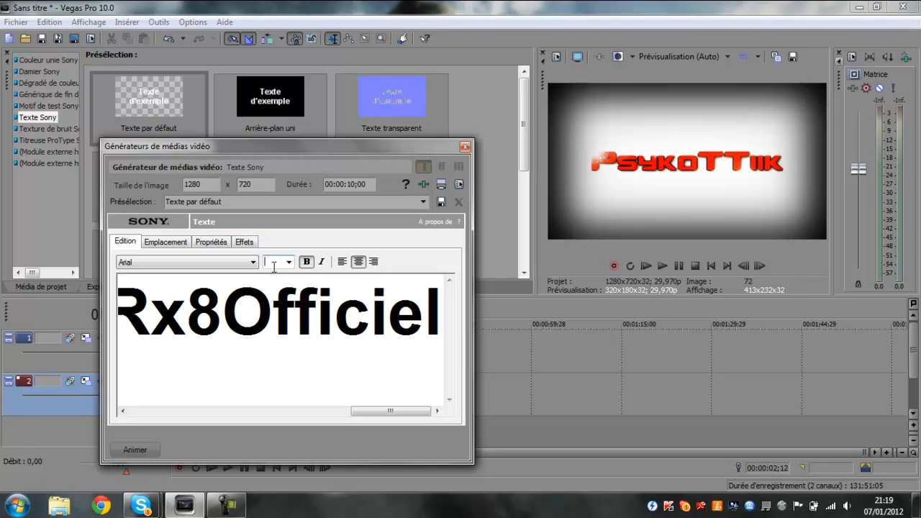
type("5")
key("Return")
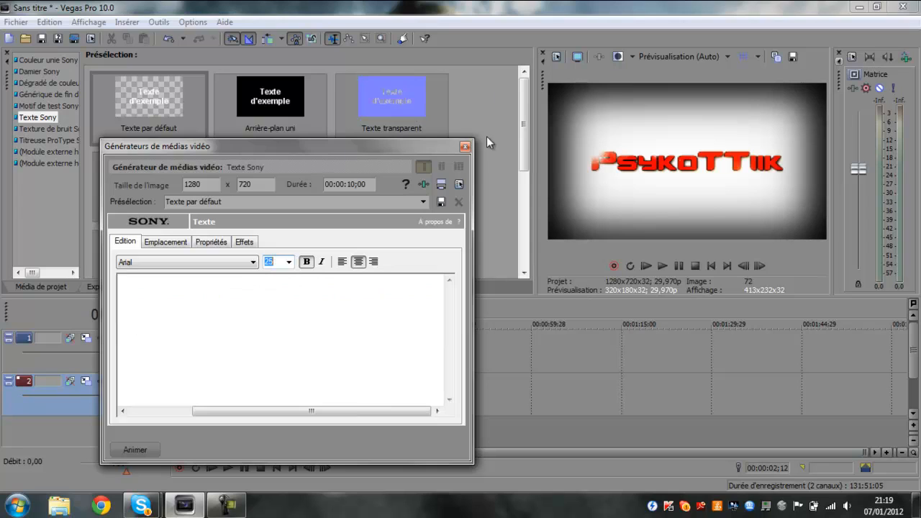
Close the generator settings and delete the channel address text event from the track below the title.
left_click(464, 147)
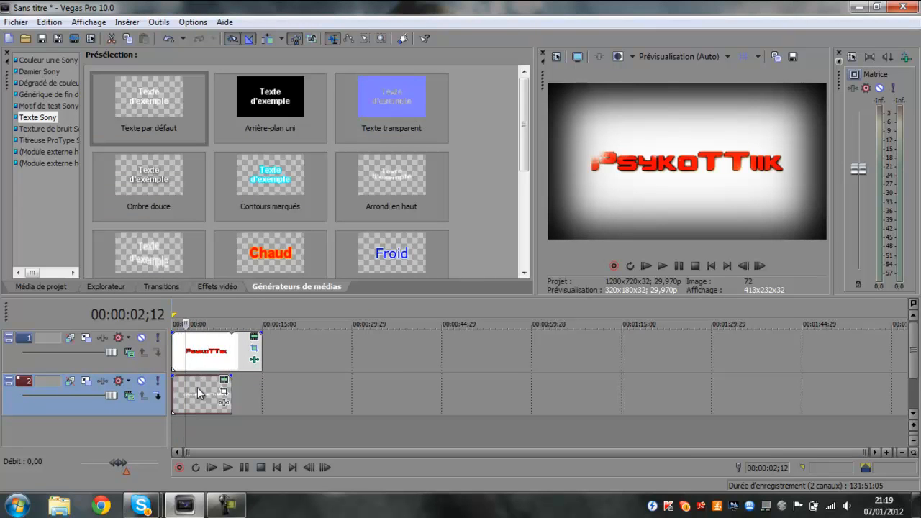
left_click(197, 387)
key("Delete")
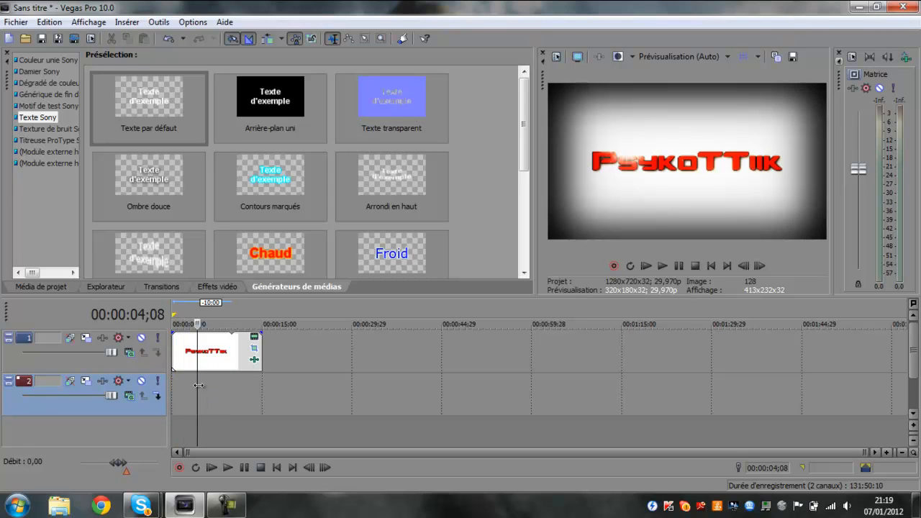
left_click_drag(158, 114, 181, 318)
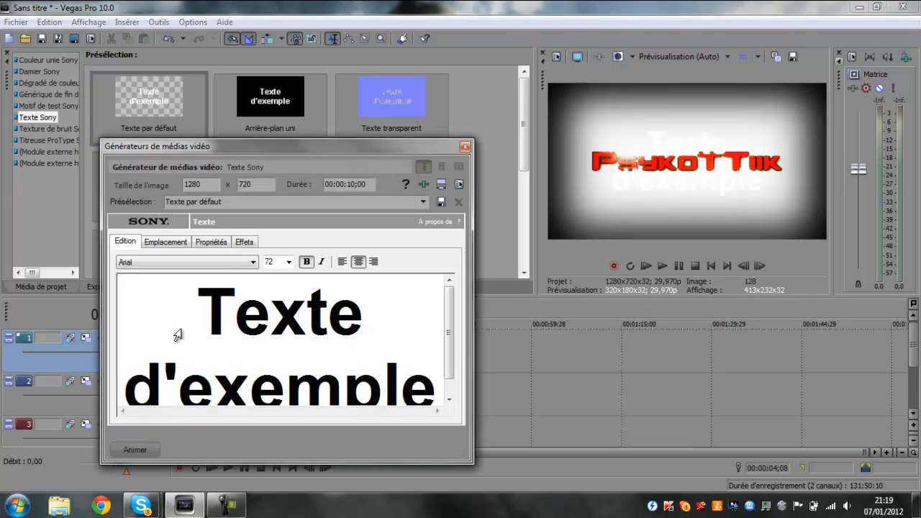
left_click_drag(213, 308, 354, 421)
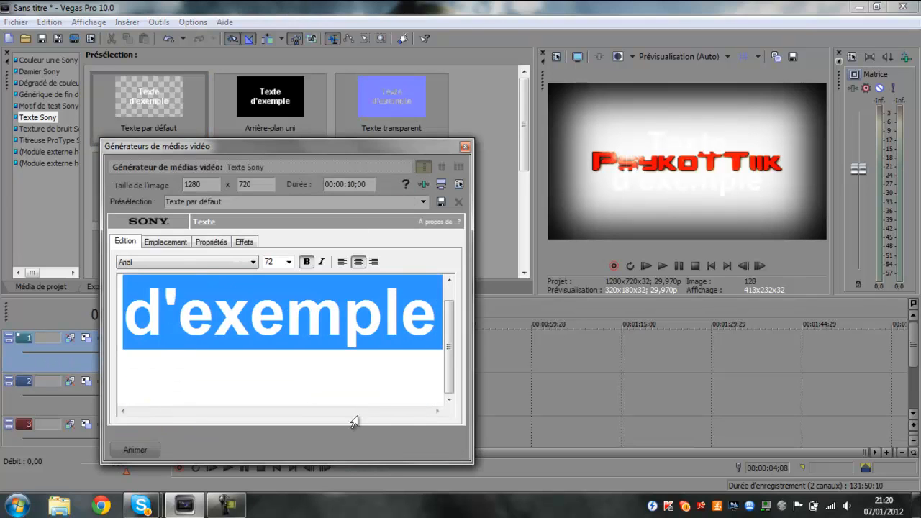
type("www.")
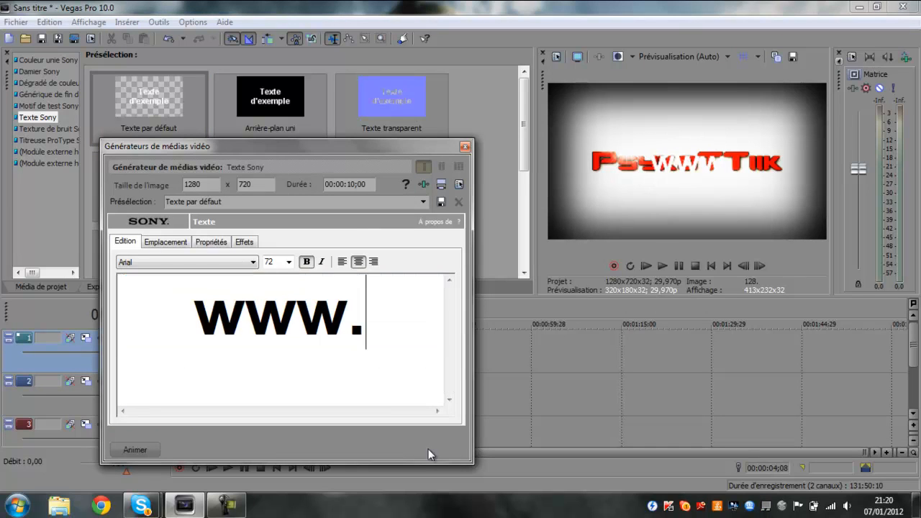
type("youtub")
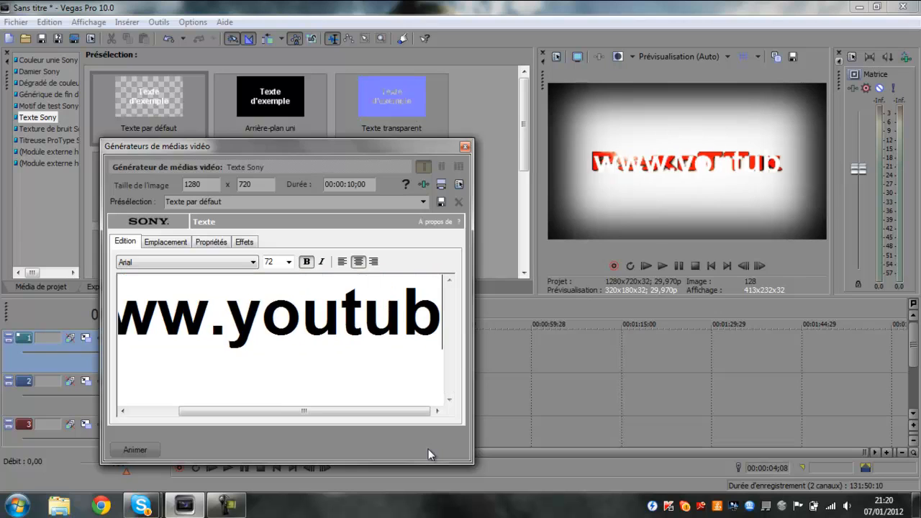
type("e.com/us")
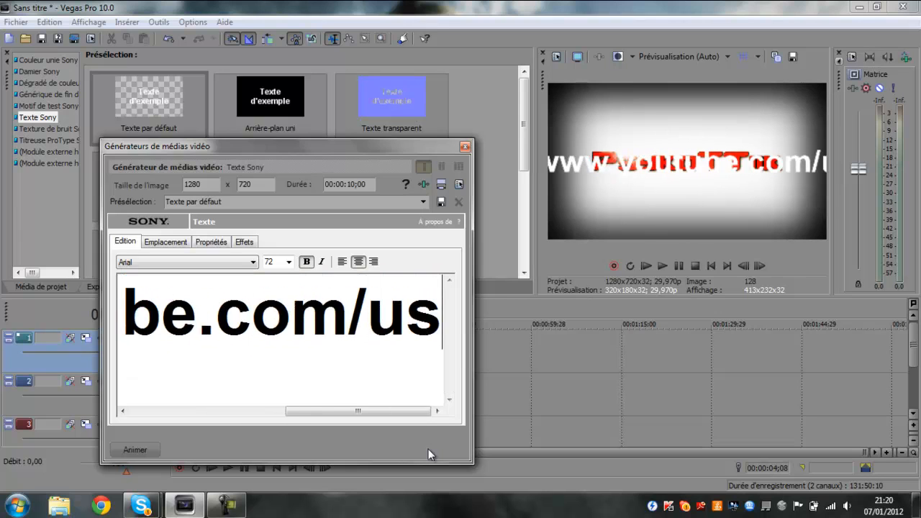
type("er/TheRx")
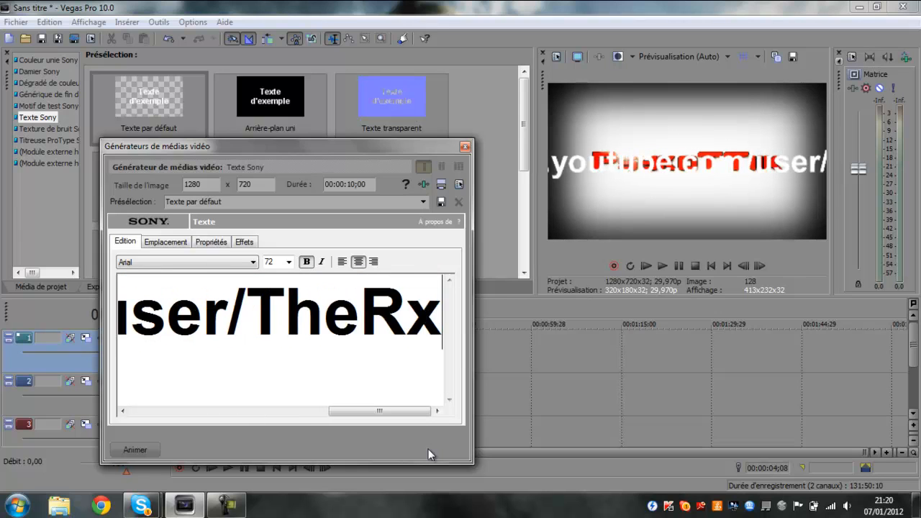
type("8Officiel")
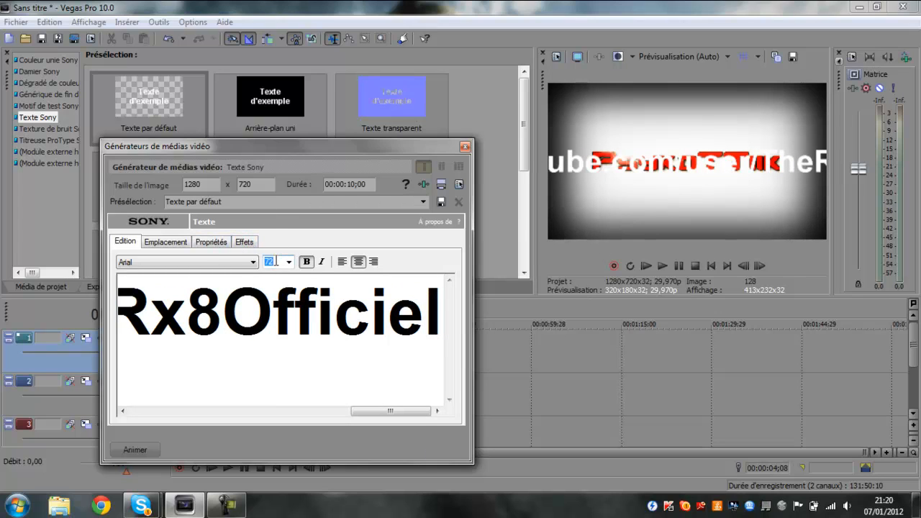
Reduce the font size of the channel address text to 22.
type("25")
key("Return")
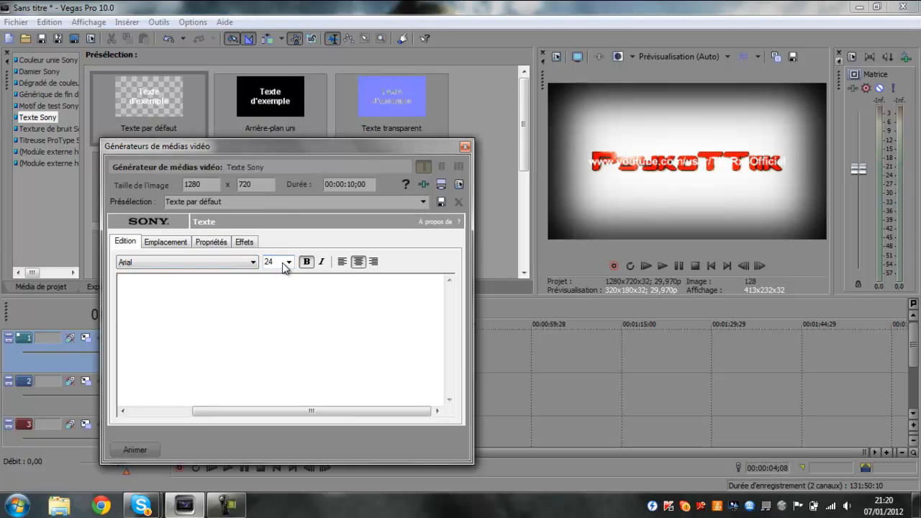
type("22")
key("Return")
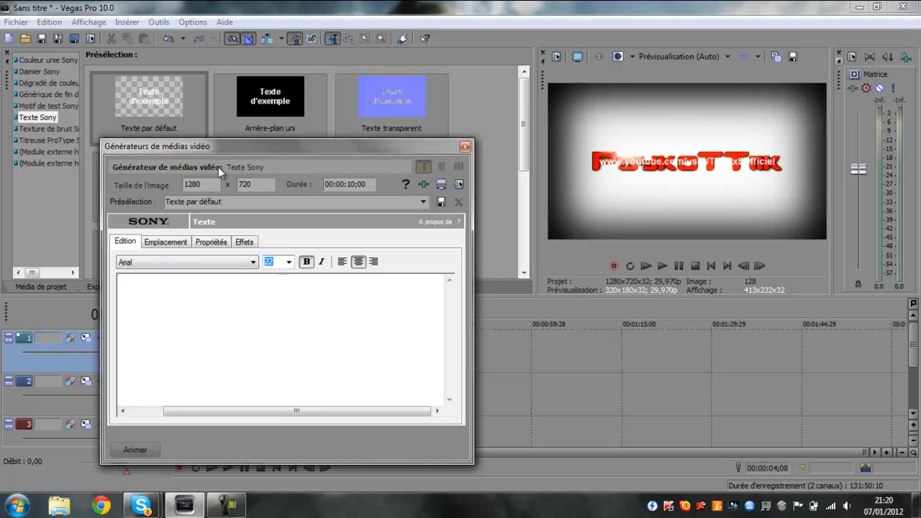
Colour the channel address text black and give it a white background with alpha 0.
left_click(208, 243)
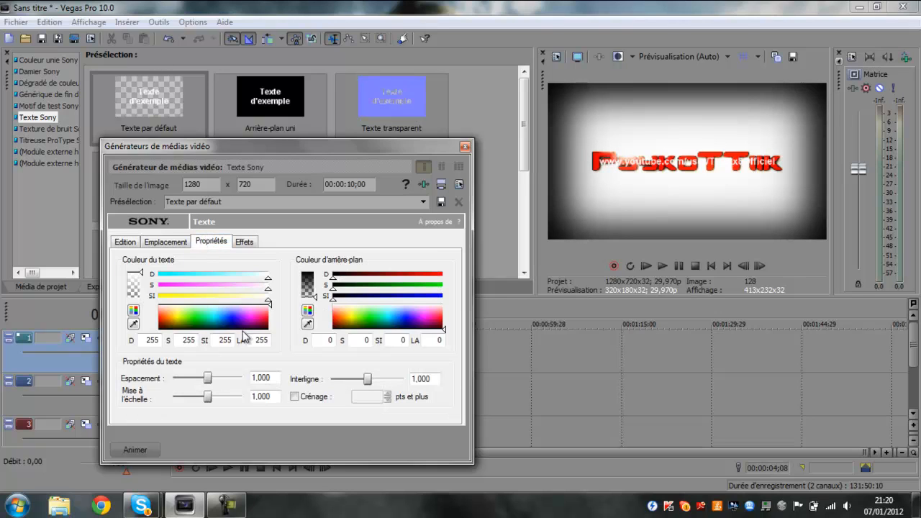
left_click(243, 330)
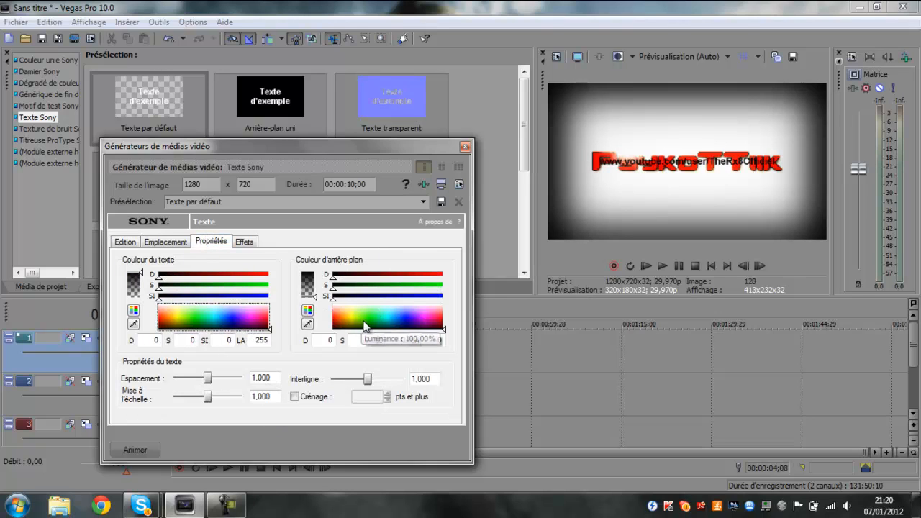
left_click_drag(368, 316, 401, 217)
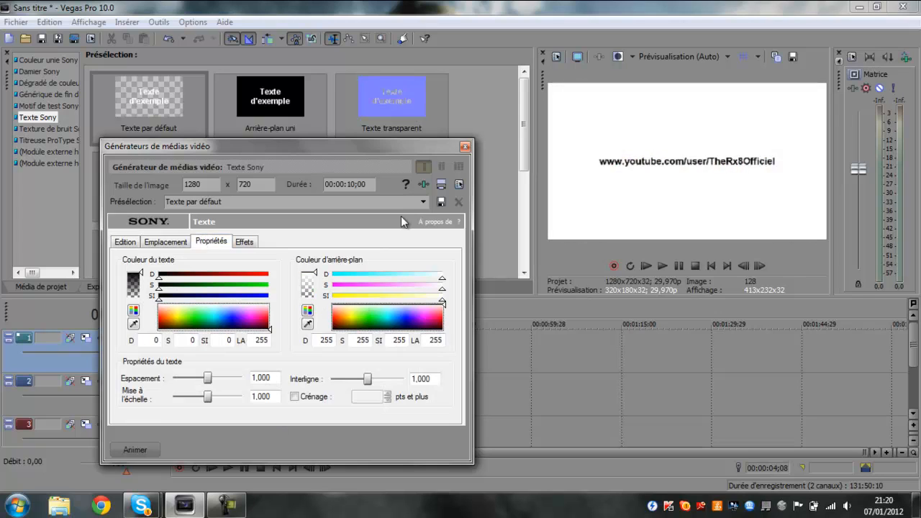
left_click_drag(381, 317, 364, 291)
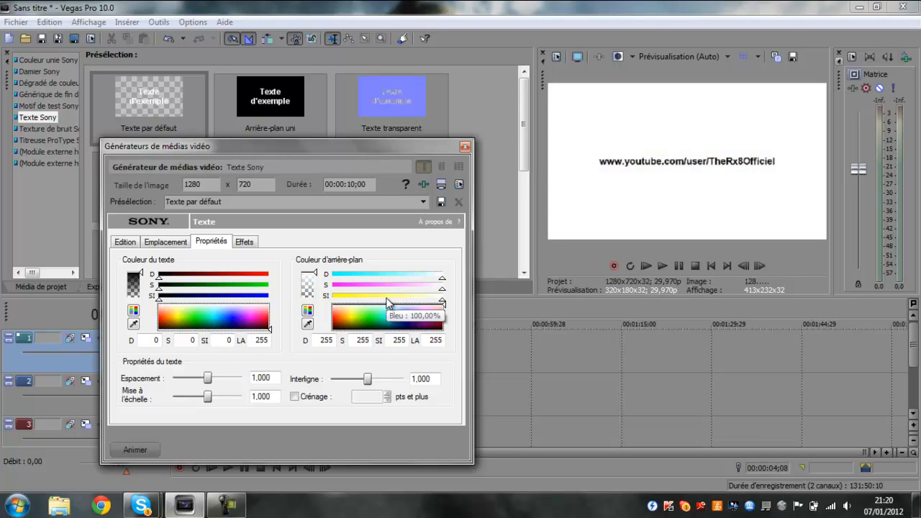
mouse_move(316, 274)
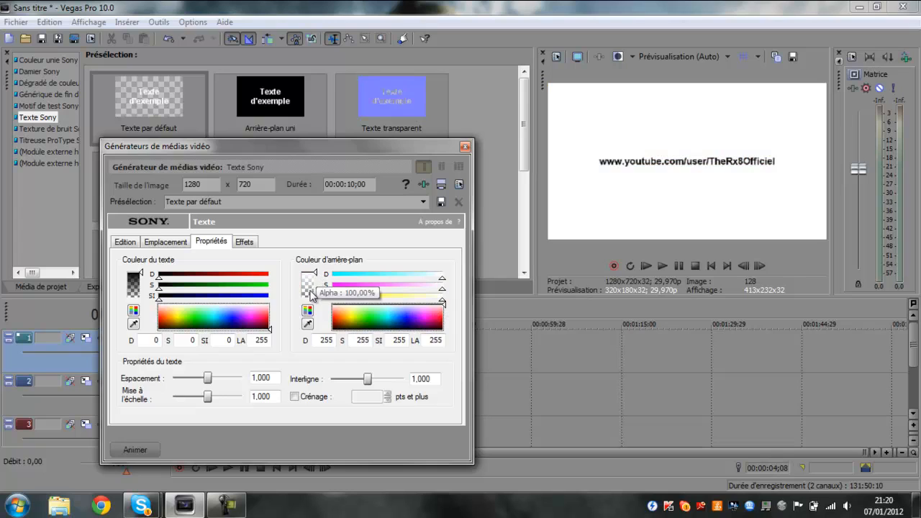
left_click_drag(314, 278, 322, 314)
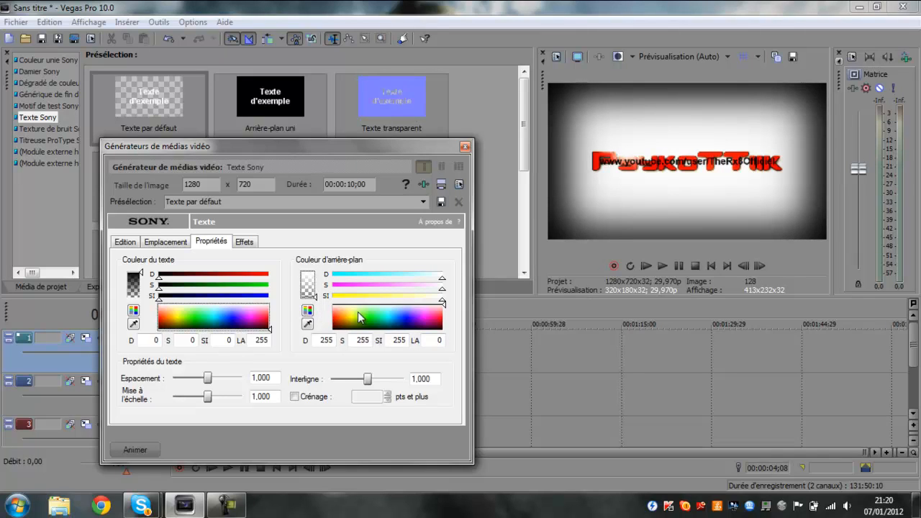
Place the channel address text just beneath the title, at about X -0,009 and Y 0,213.
left_click(184, 243)
left_click_drag(216, 347, 216, 357)
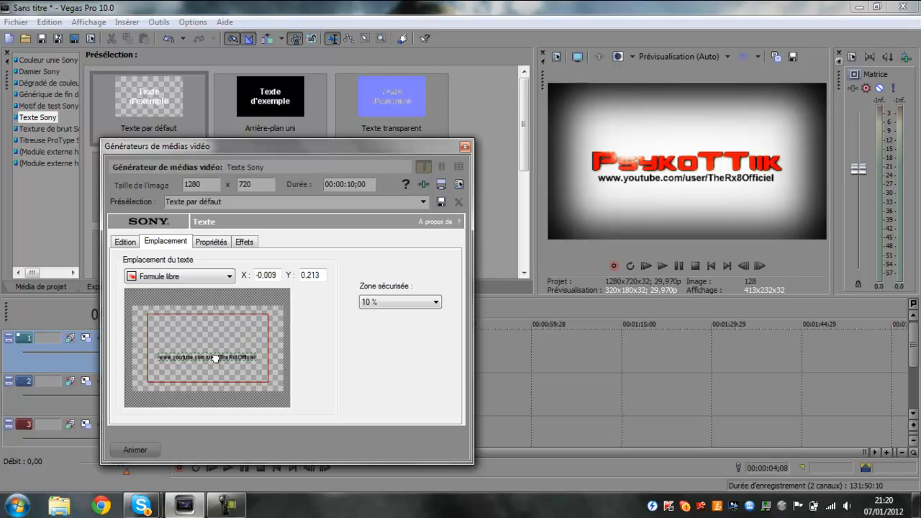
Try a shadow effect on the channel address text.
left_click(244, 243)
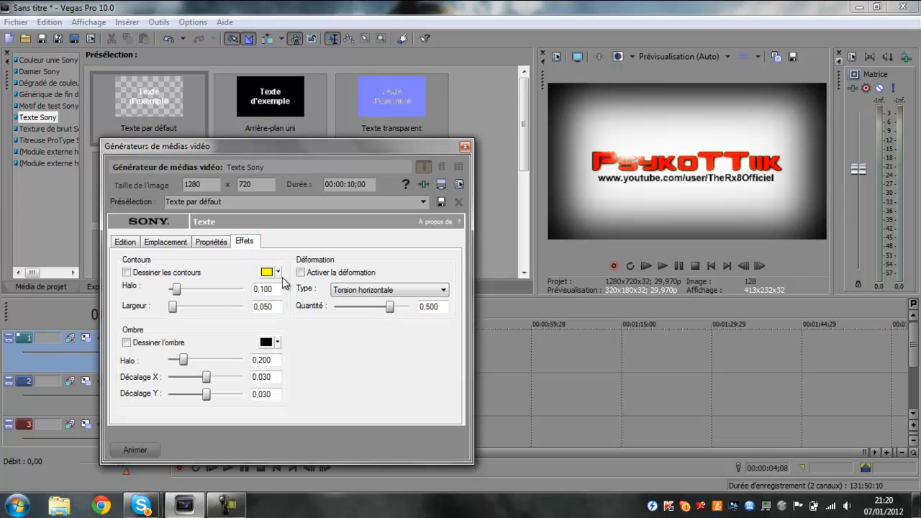
left_click(128, 343)
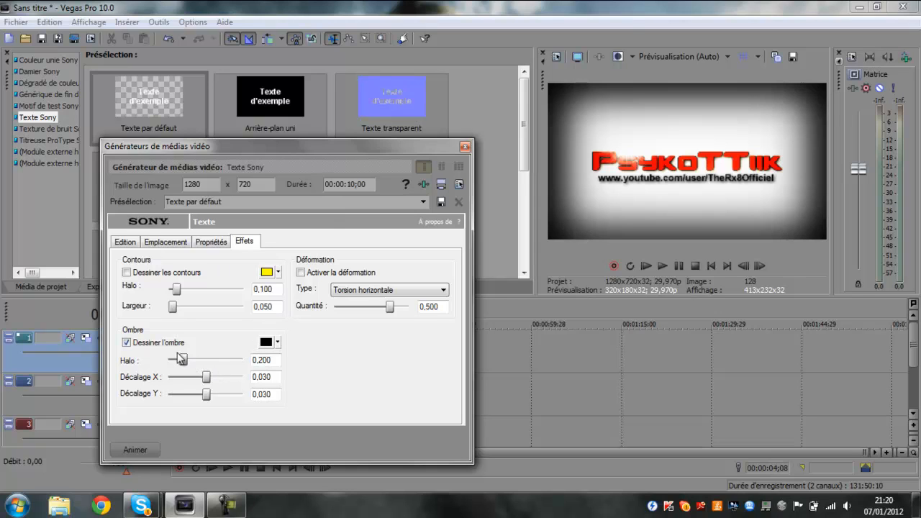
left_click(173, 346)
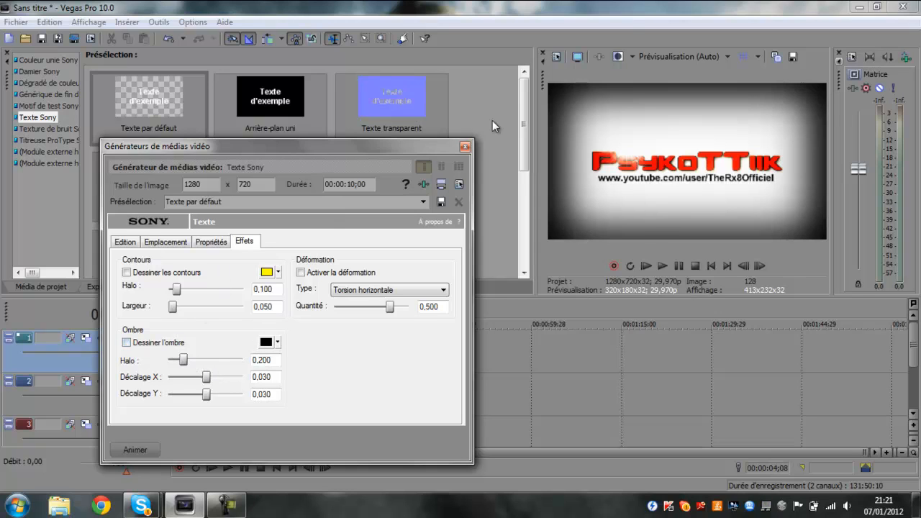
Close the generator settings and extend the channel address event to the end of the title event.
left_click(465, 146)
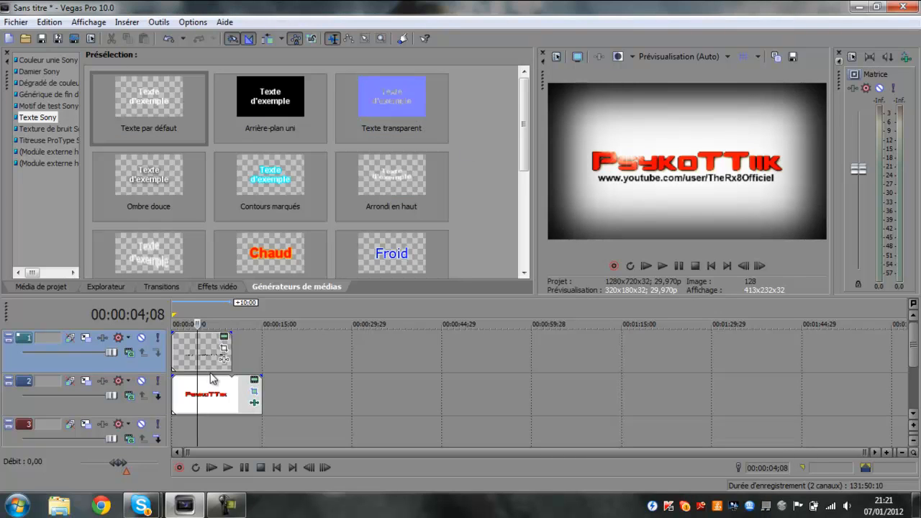
mouse_move(260, 389)
left_mouse_down()
mouse_move(248, 389)
mouse_move(262, 389)
left_mouse_up()
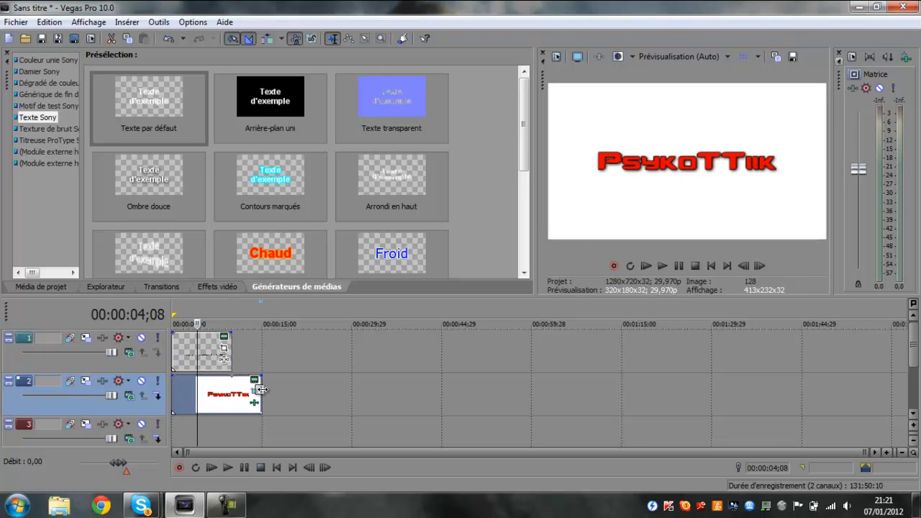
left_click(262, 389)
left_click_drag(231, 362, 261, 361)
Import the 14-second MP3 from the "Albums complet" folder into the project.
left_click(29, 41)
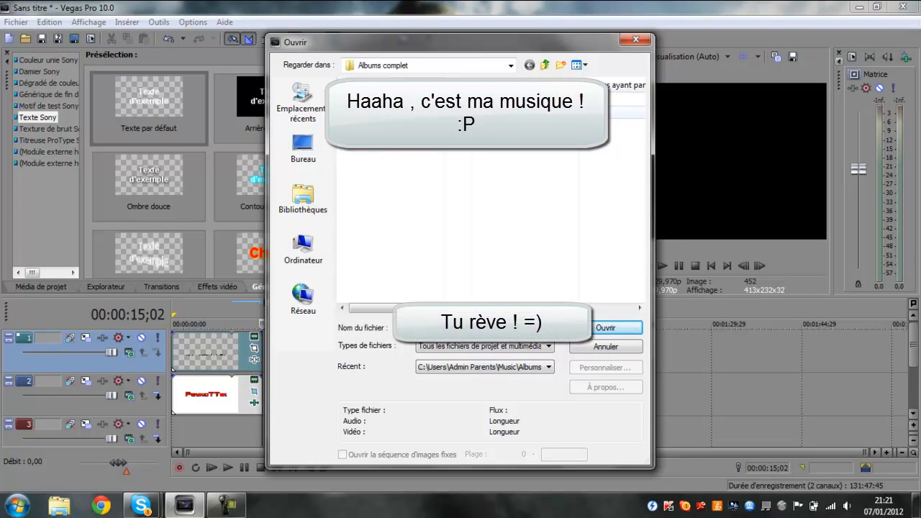
left_click(374, 112)
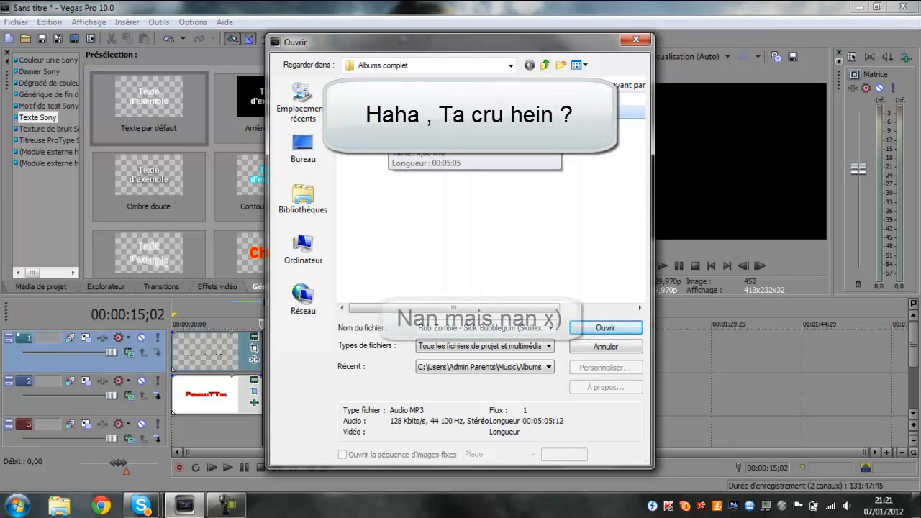
left_click(18, 505)
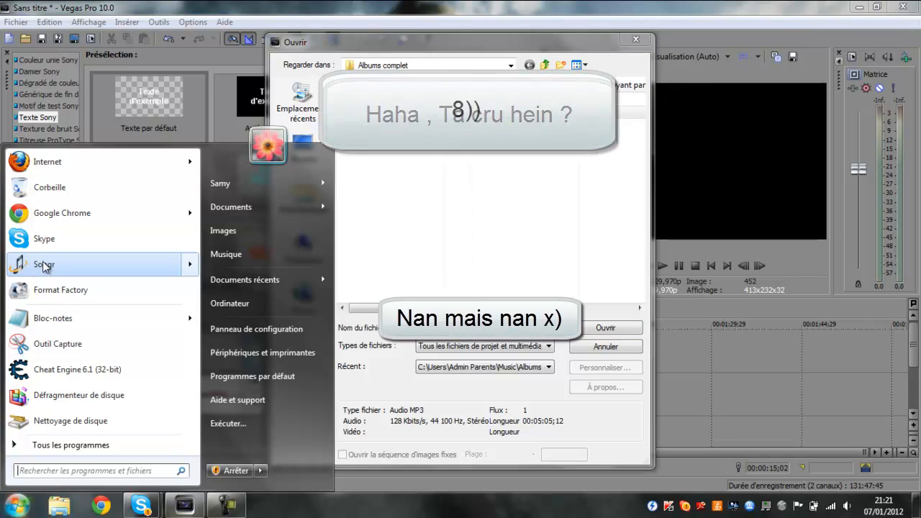
left_click(18, 505)
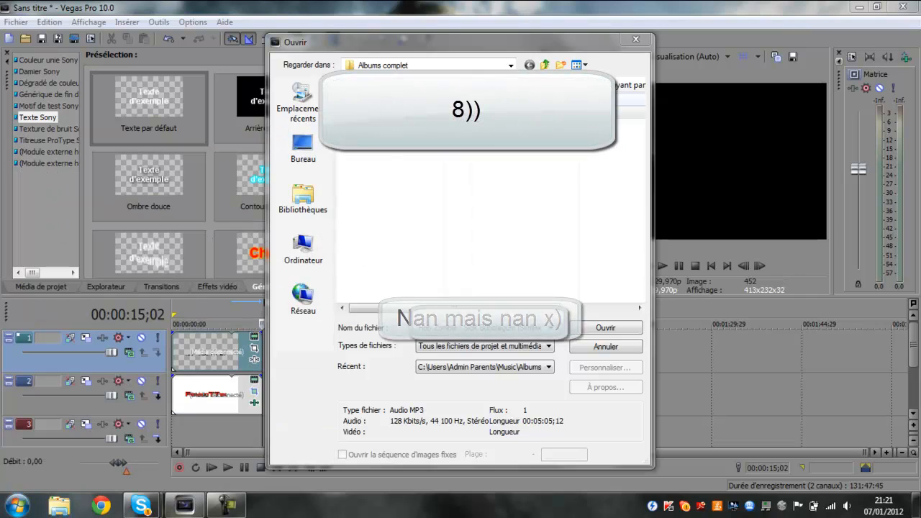
left_click(468, 133)
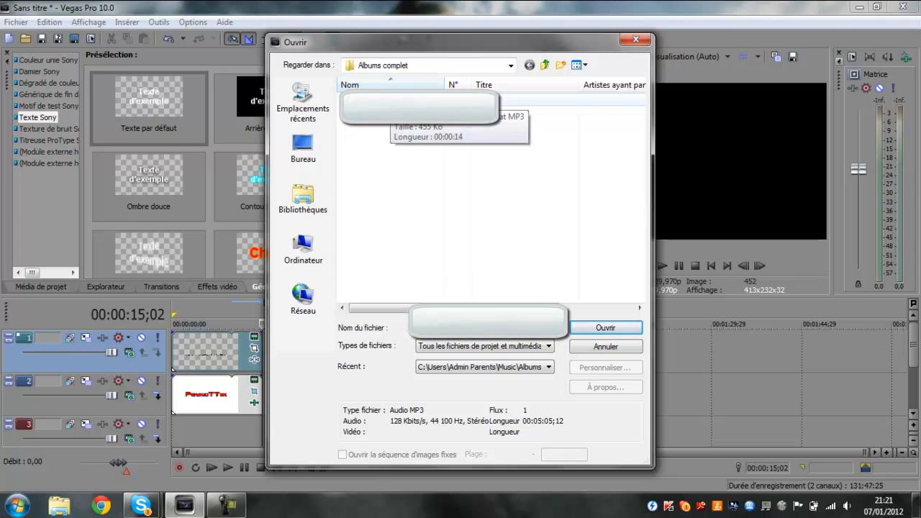
double_click(387, 102)
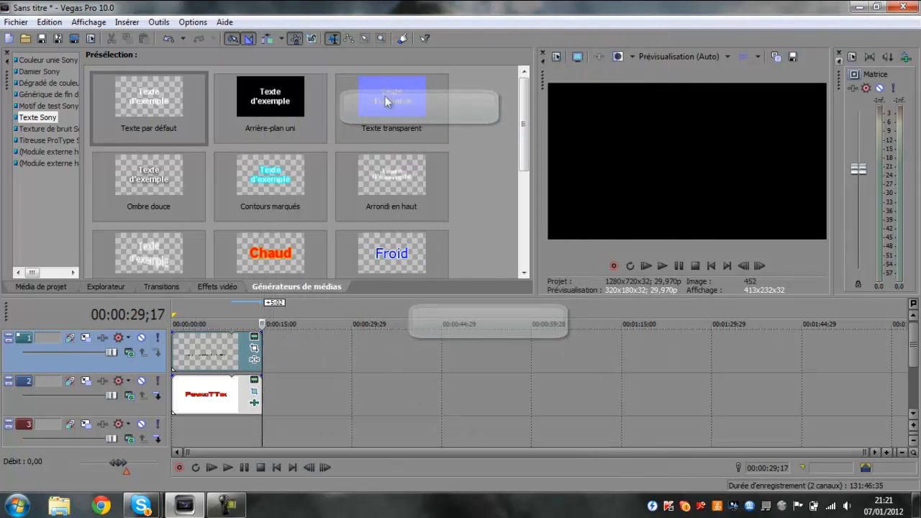
Move the audio event to the start of the timeline and trim the title and channel address events to its end.
left_click_drag(312, 403, 217, 397)
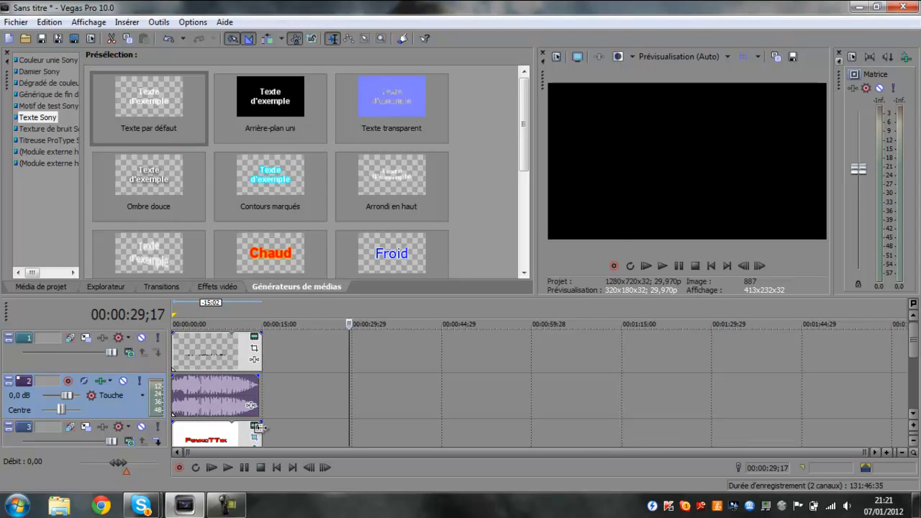
left_click_drag(262, 429, 258, 430)
left_click_drag(260, 351, 258, 350)
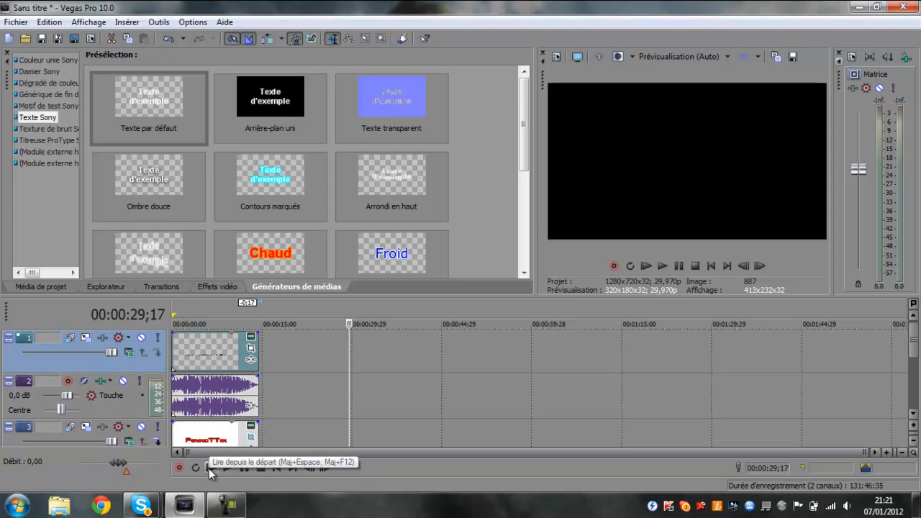
Play the intro from the start to check it with the music, then return the cursor to 00:00:00;00.
left_click(208, 469)
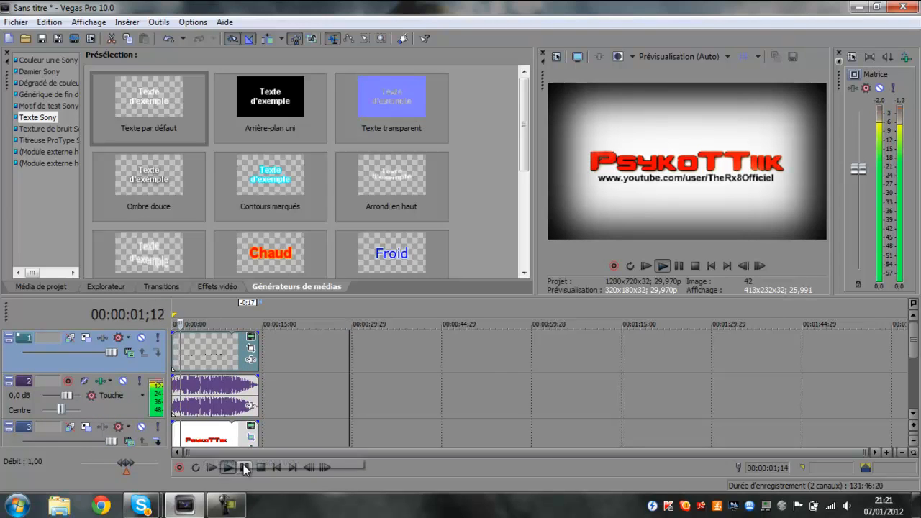
left_click(245, 468)
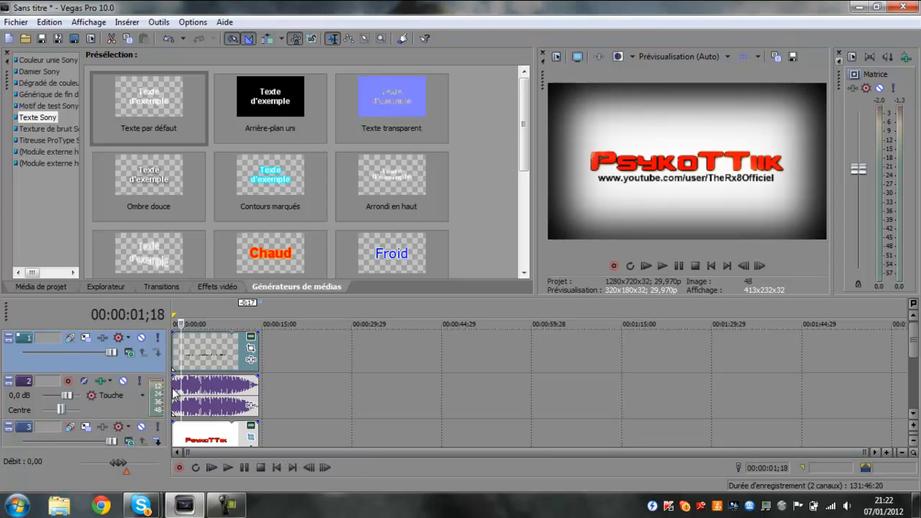
left_click(173, 359)
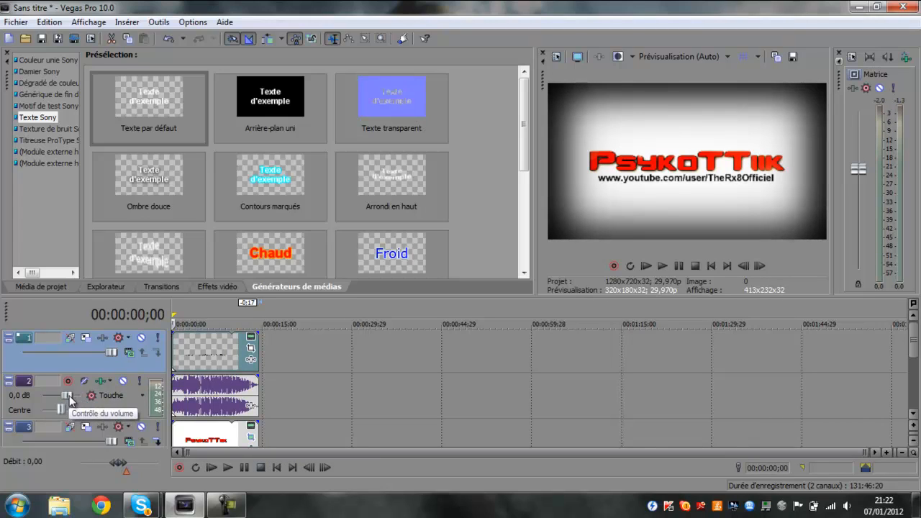
Try a volume of -10,0 dB and left panning on the audio track during playback, and return the pan to centre.
left_click_drag(69, 396, 55, 409)
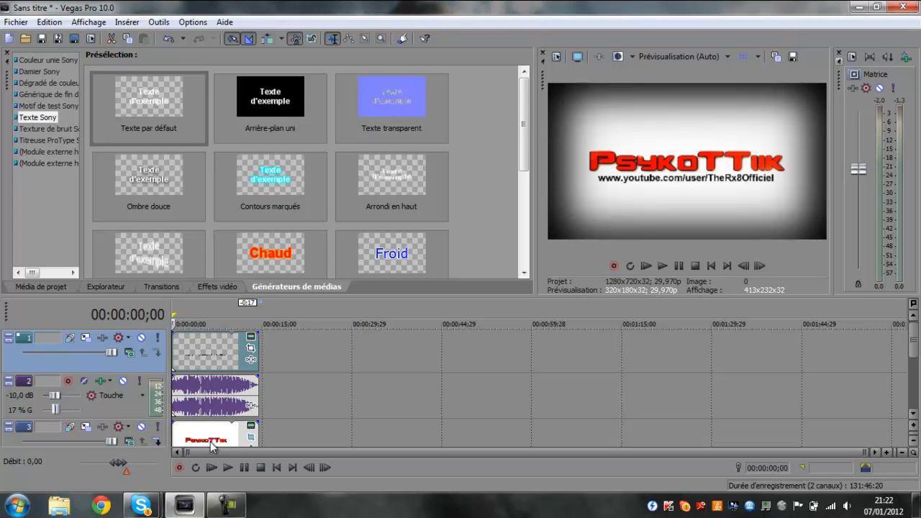
left_click(211, 467)
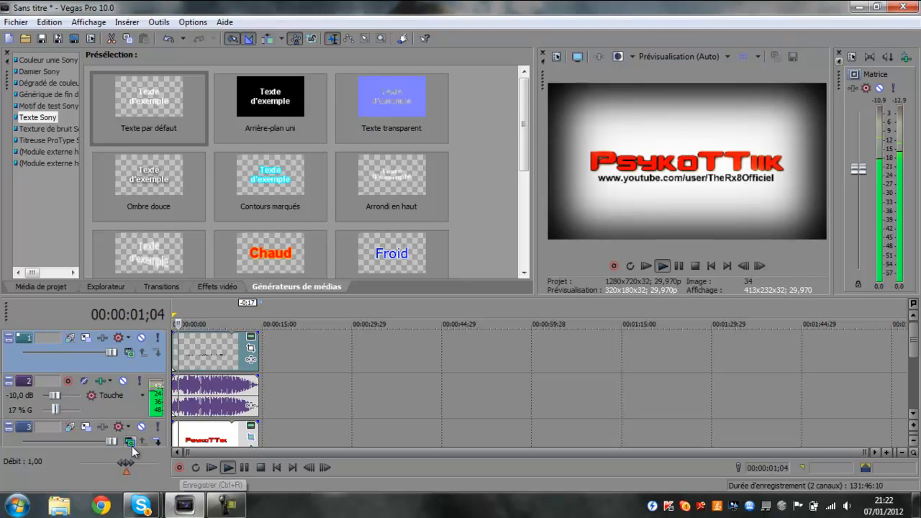
left_click_drag(65, 410, 122, 418)
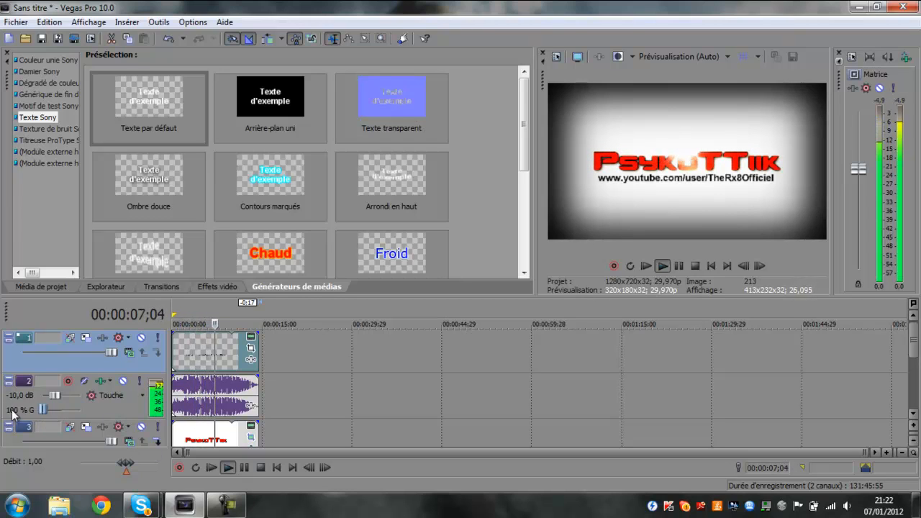
left_click_drag(61, 411, 62, 409)
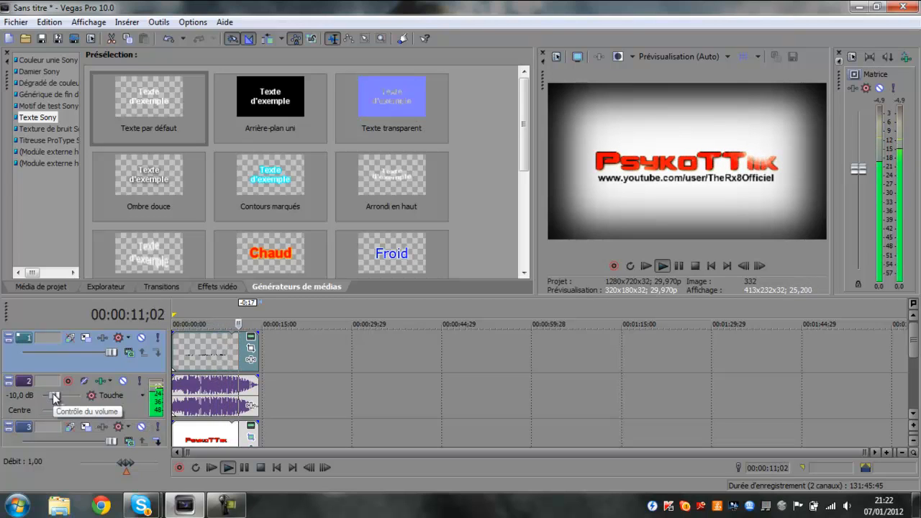
left_click(244, 468)
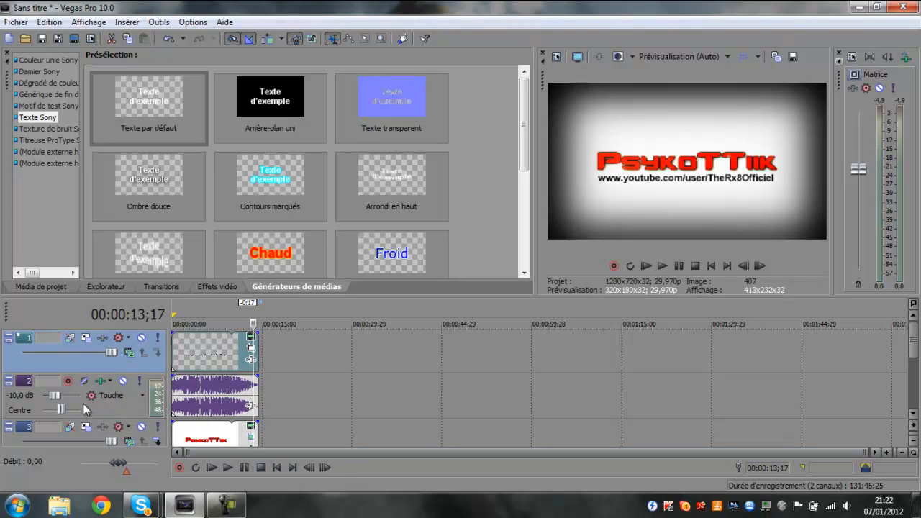
Set the audio track's volume to -5,8 dB and play the intro from the start to check the level.
left_click_drag(58, 395, 60, 395)
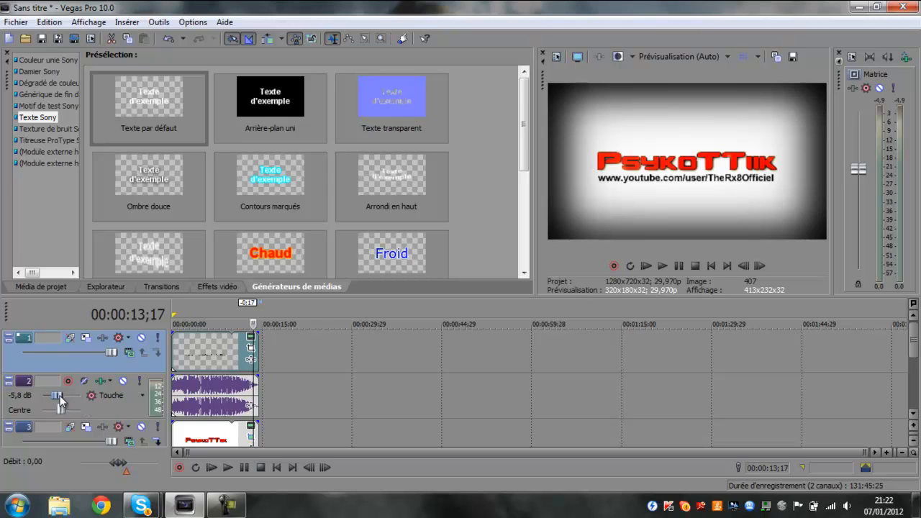
left_click(214, 470)
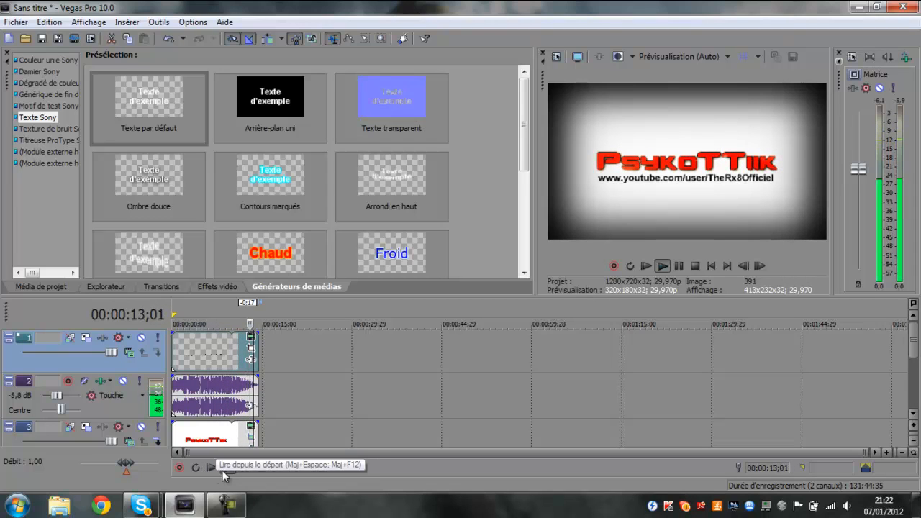
left_click(241, 467)
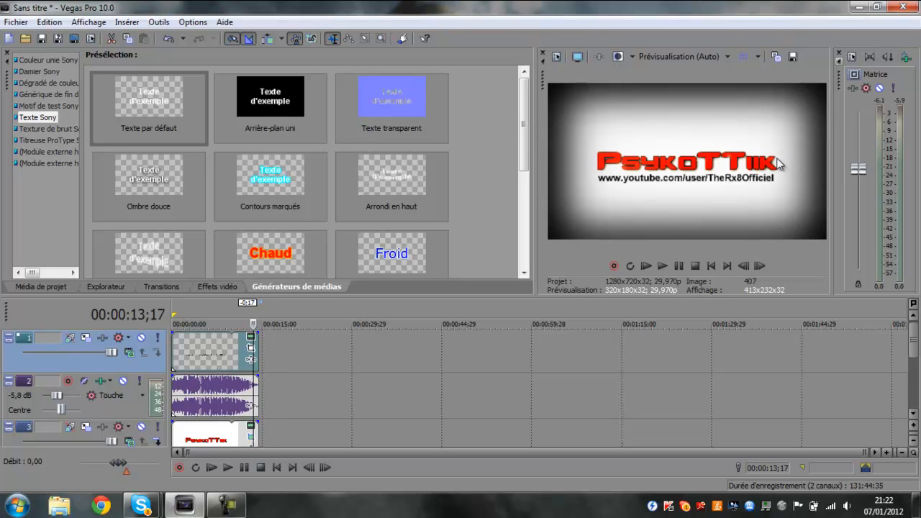
left_click(210, 468)
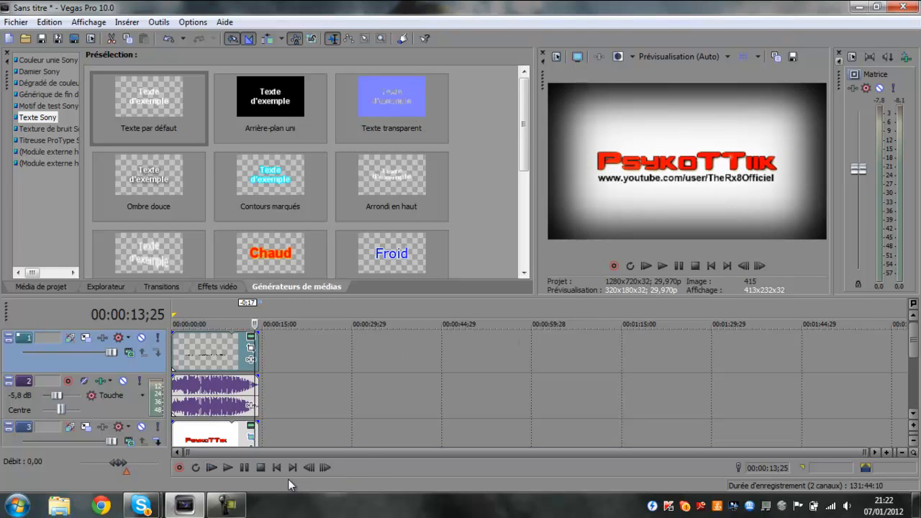
left_click(209, 468)
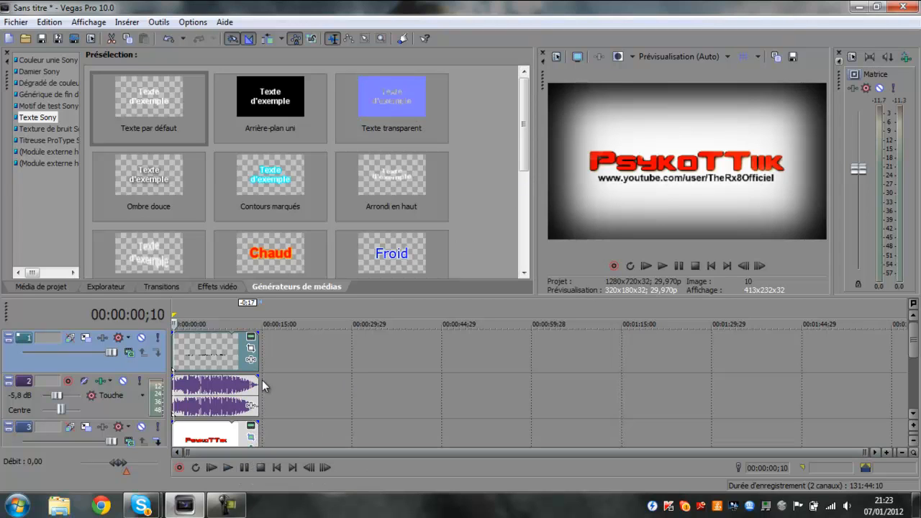
Try another background colour in the PsykoTTiik title's text properties, restore white and close the generator settings.
left_click(251, 429)
left_click(211, 243)
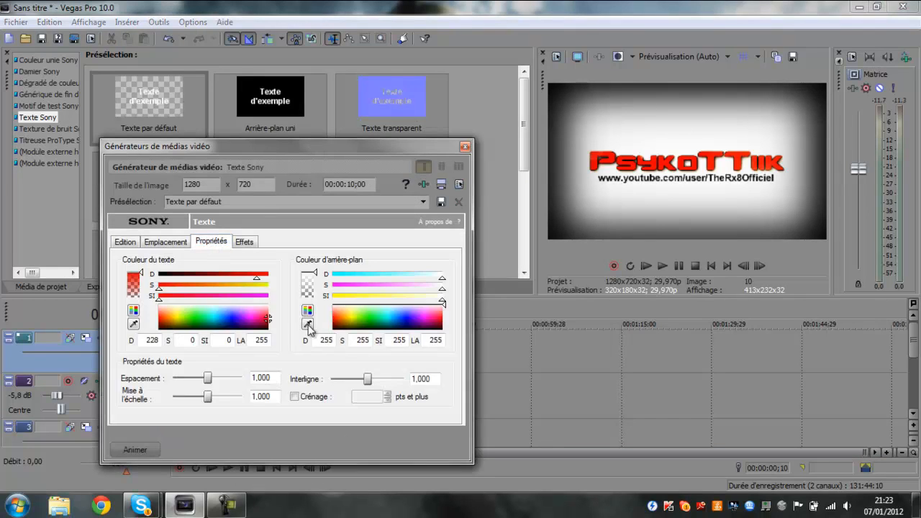
mouse_move(373, 308)
left_mouse_down()
mouse_move(376, 323)
mouse_move(396, 253)
left_mouse_up()
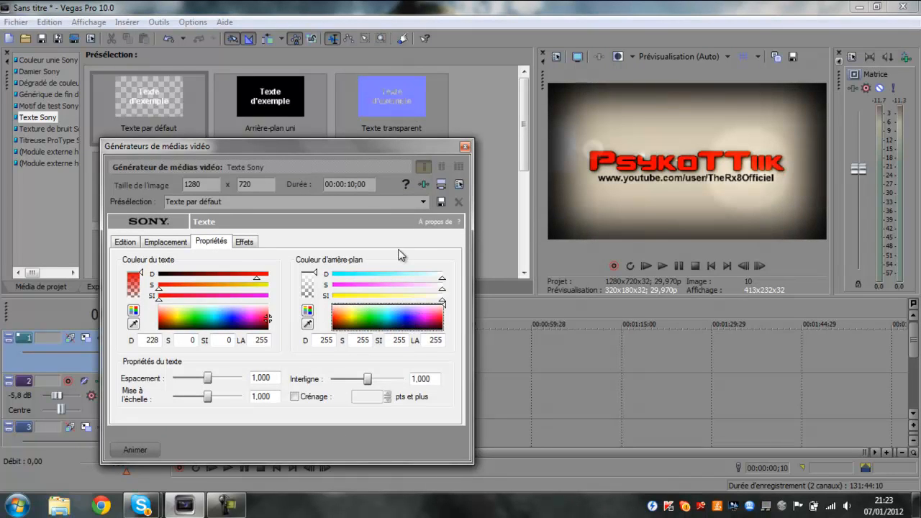
left_click(464, 148)
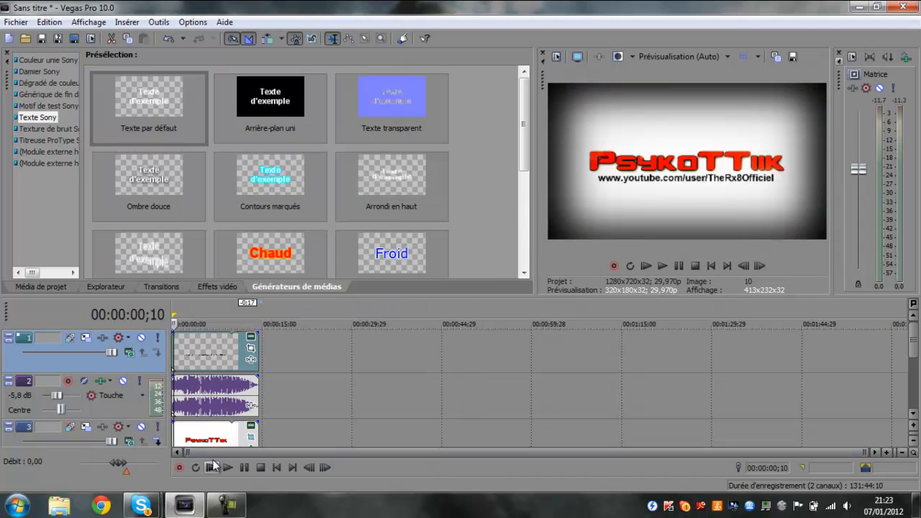
Play the intro from the start and return the cursor to 00:00:00;00.
left_click(212, 467)
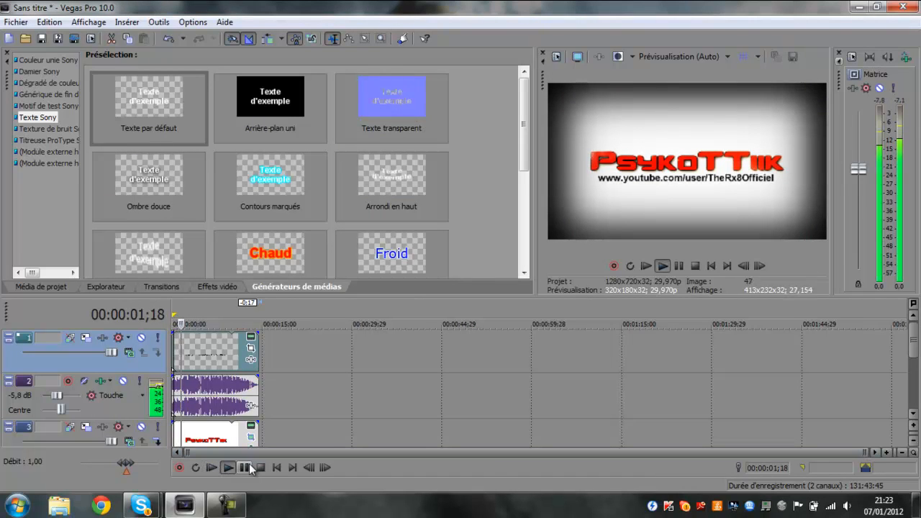
left_click(246, 467)
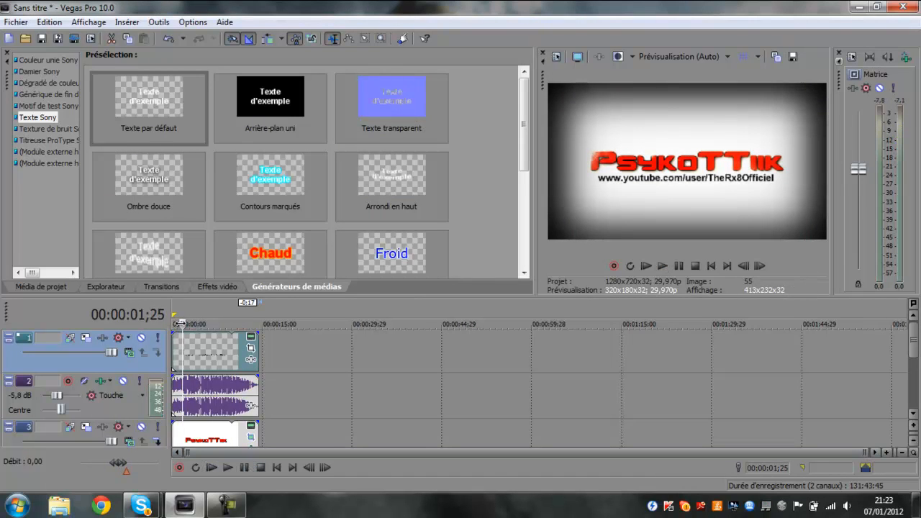
left_click_drag(180, 323, 172, 324)
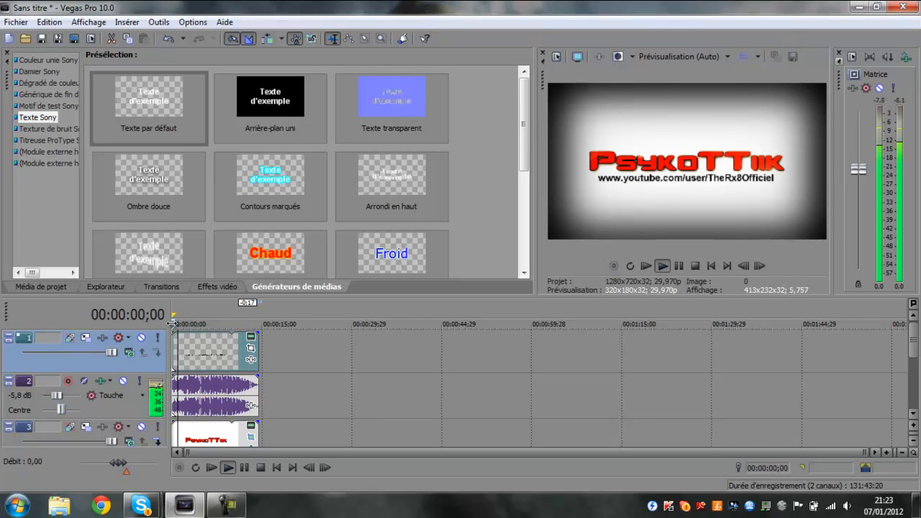
key("space")
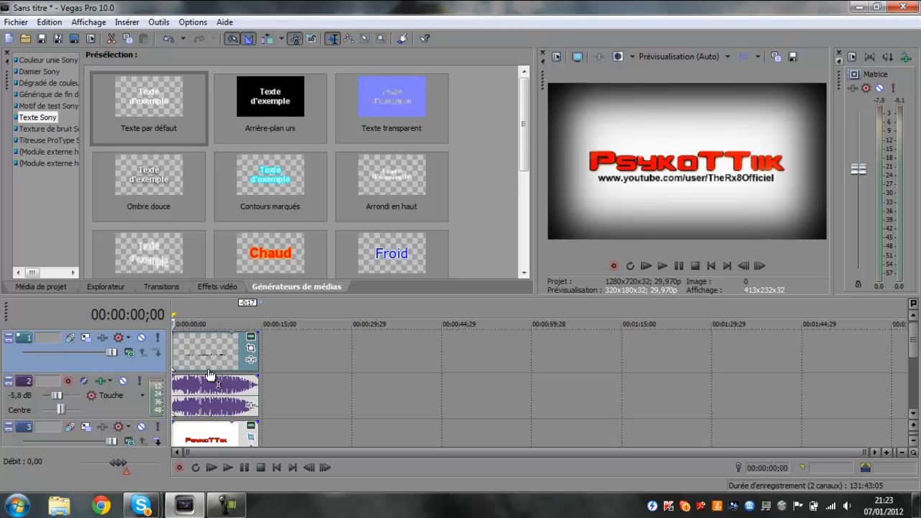
Select the full range of the PsykoTTiik title event and reverse the event.
left_click(191, 352)
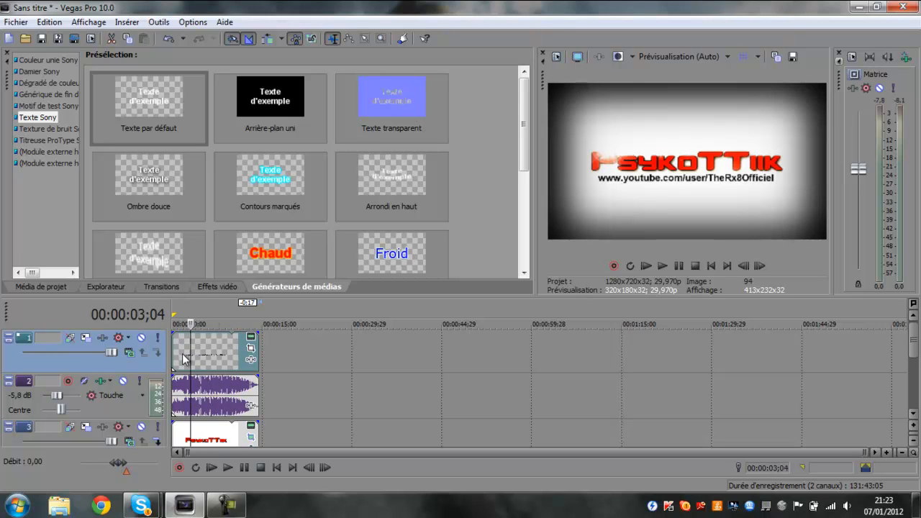
double_click(184, 440)
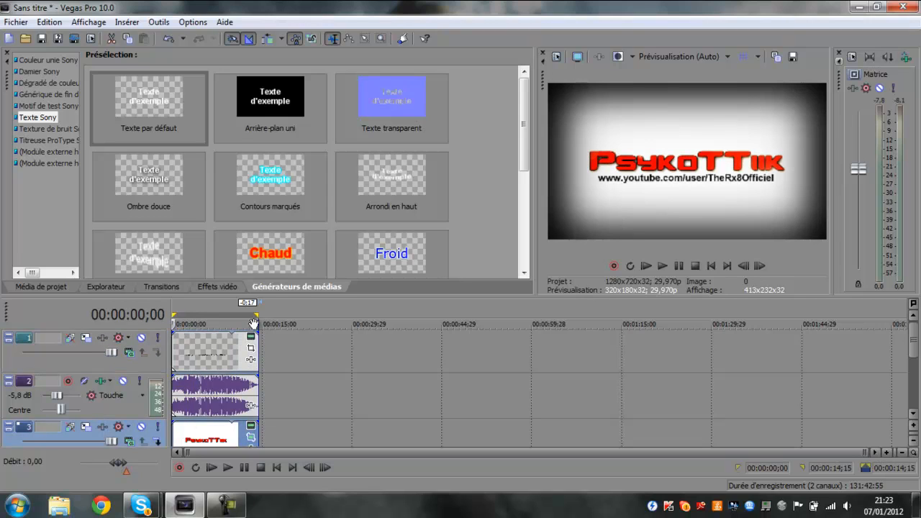
left_click(206, 434)
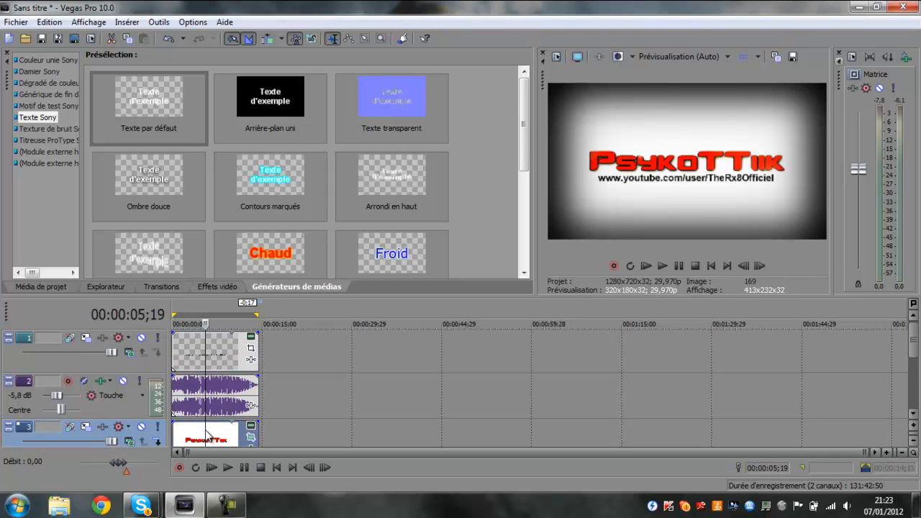
double_click(191, 441)
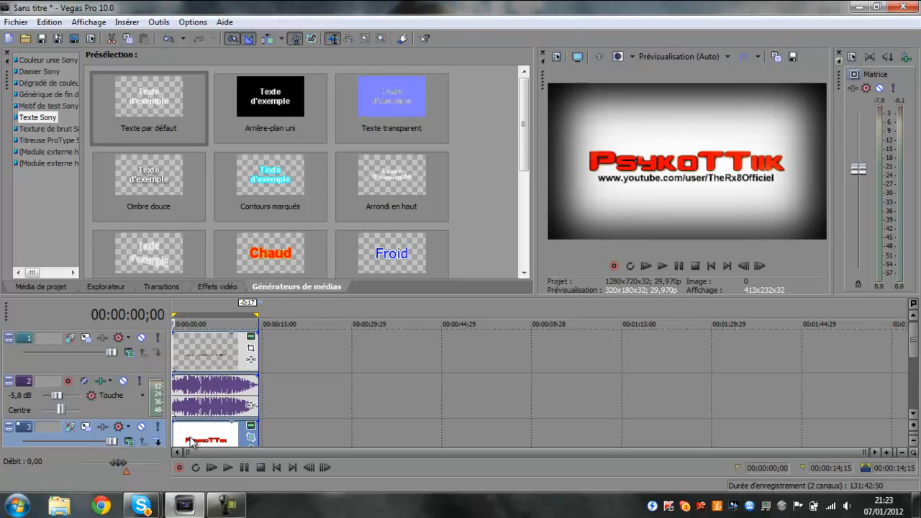
right_click(194, 441)
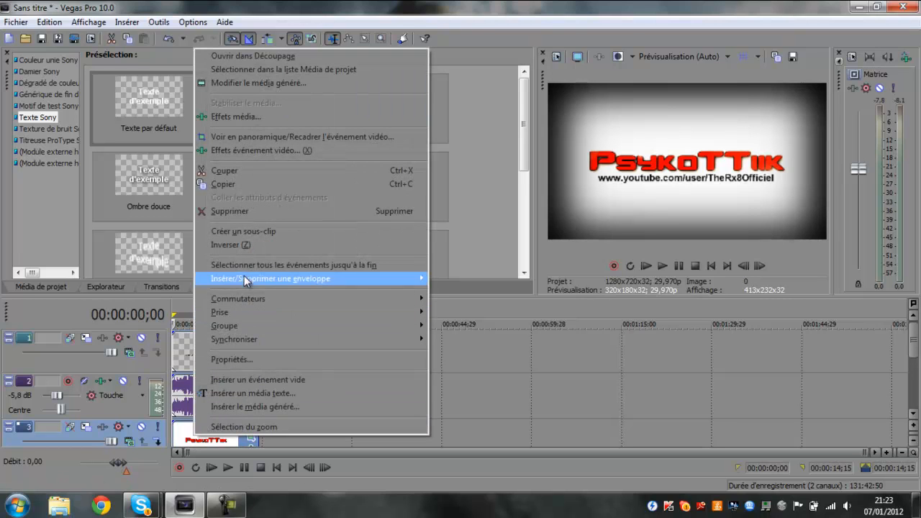
left_click(255, 244)
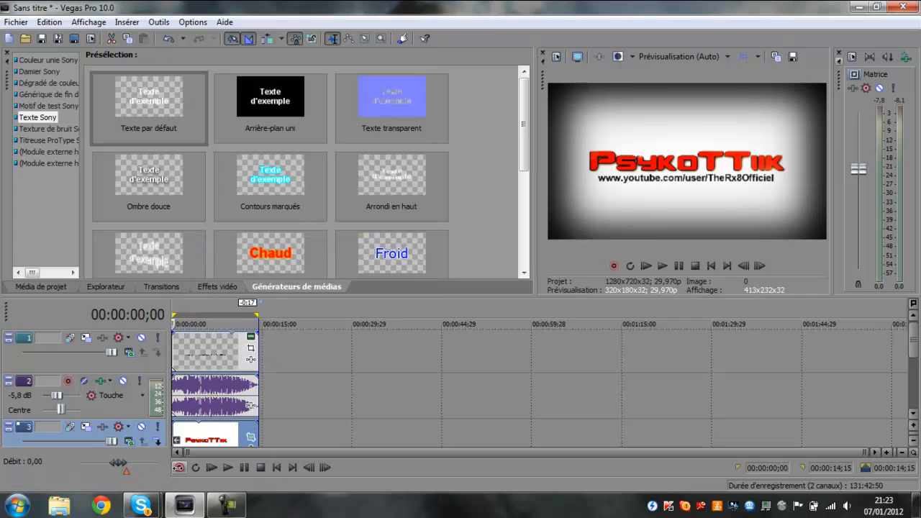
Reverse the audio event on track 2 and play the intro from the start to check it.
left_click(200, 405)
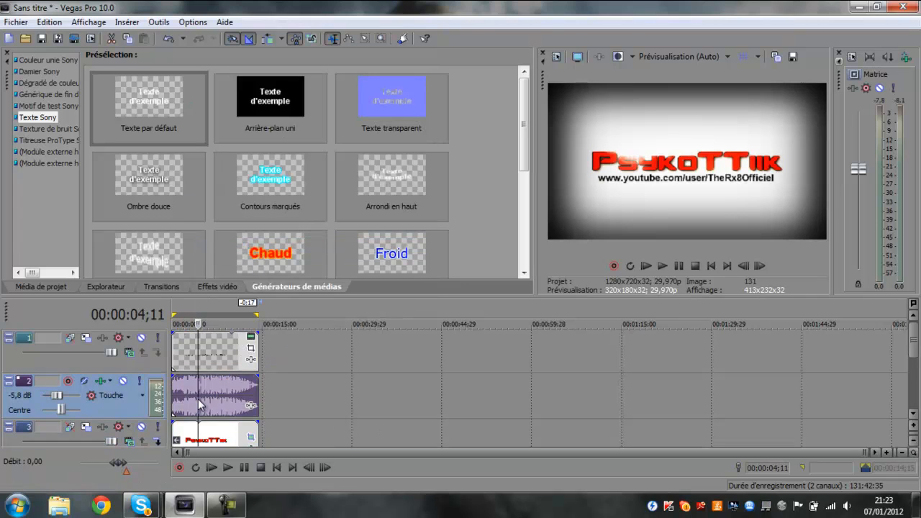
right_click(200, 403)
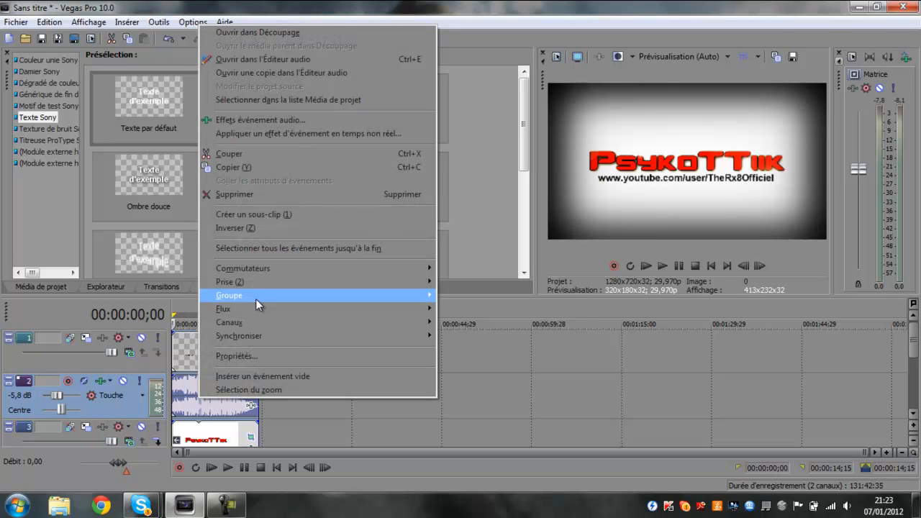
left_click(224, 228)
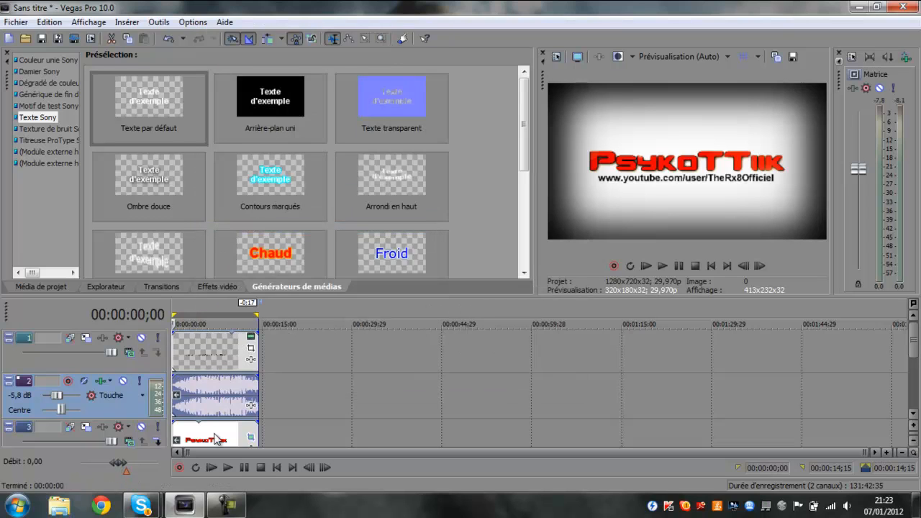
left_click(212, 467)
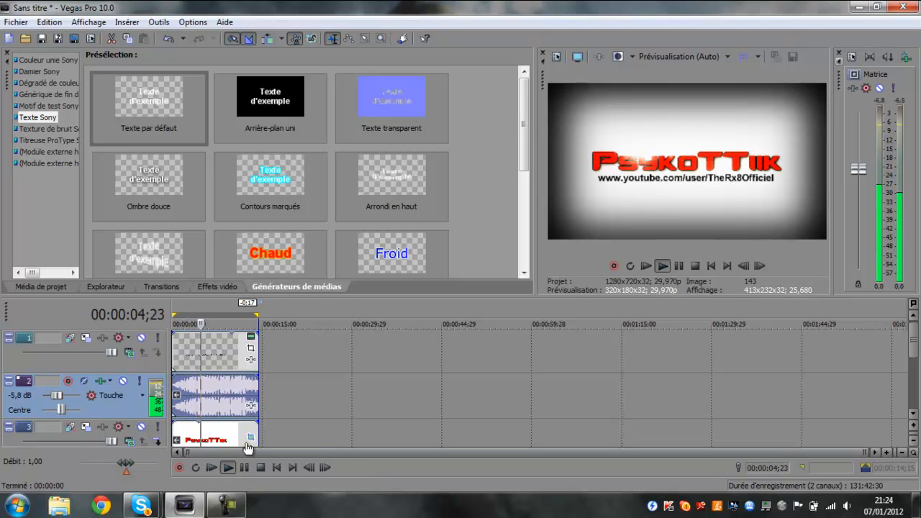
left_click(245, 468)
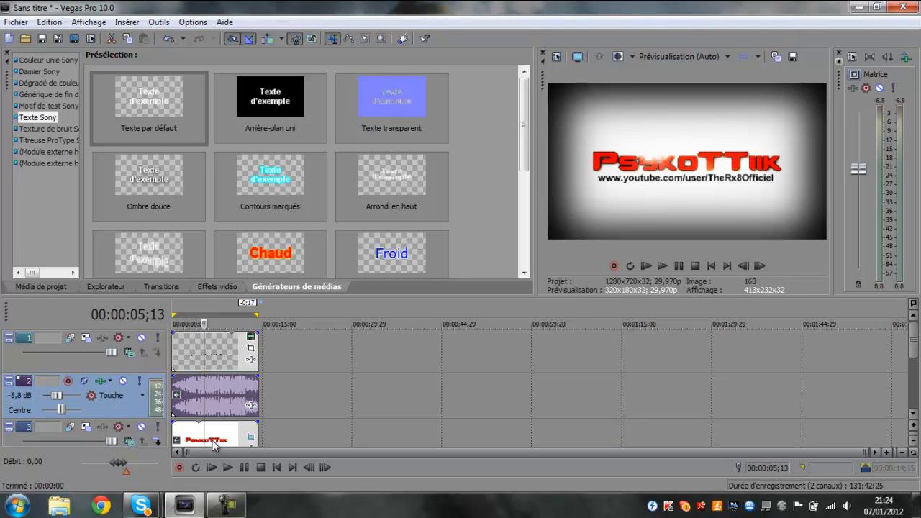
Turn off the reversal of the PsykoTTiik title event and play the intro from the start.
double_click(214, 444)
right_click(214, 444)
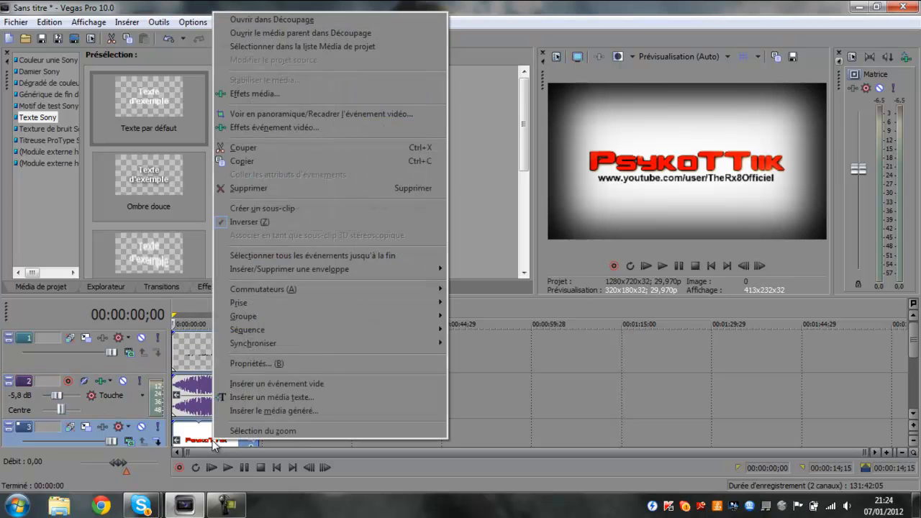
left_click(264, 223)
left_click(212, 467)
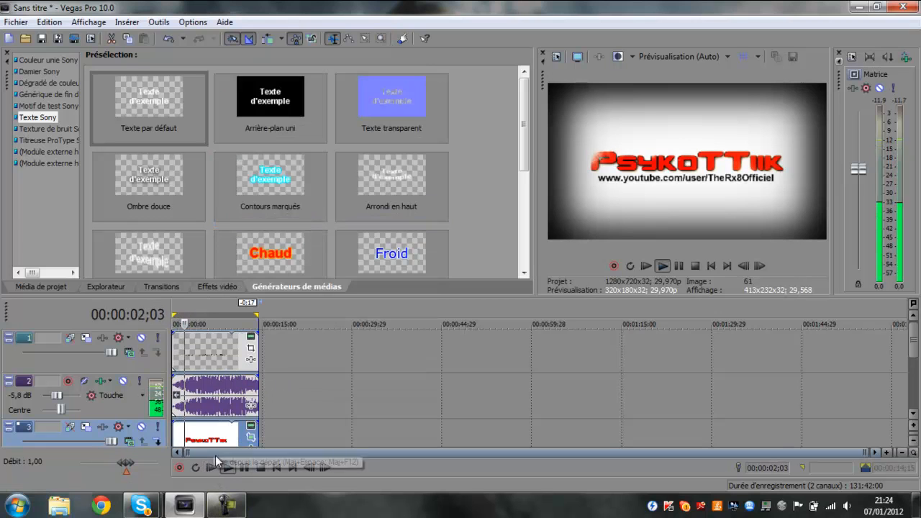
Reverse the PsykoTTiik title event again and play the beginning of the intro to compare.
right_click(215, 437)
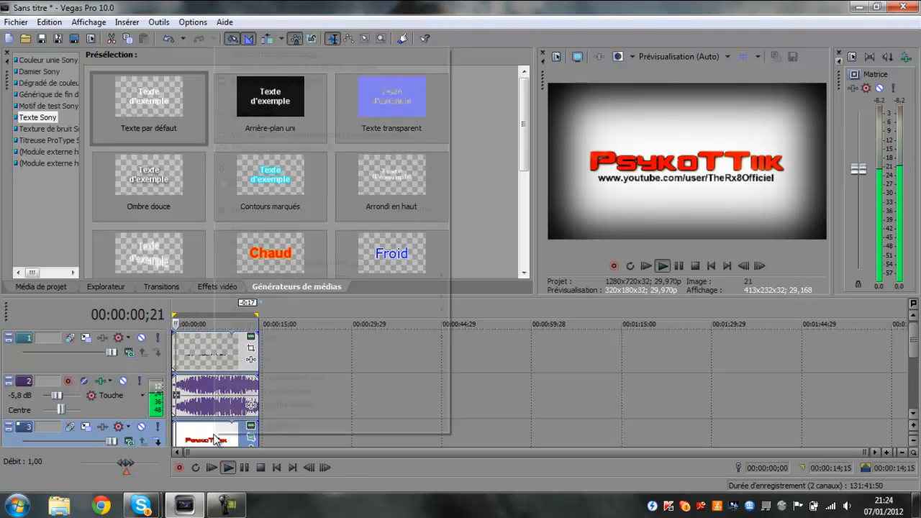
left_click(246, 241)
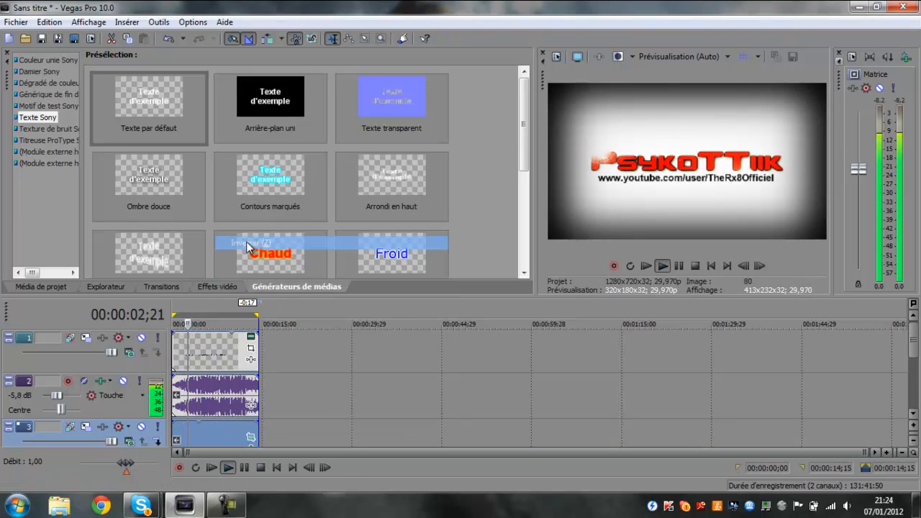
left_click(211, 468)
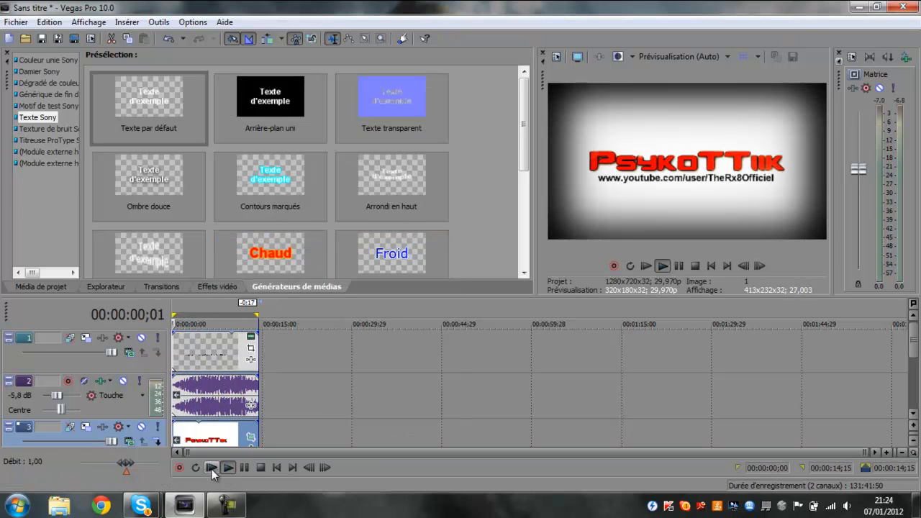
left_click(251, 467)
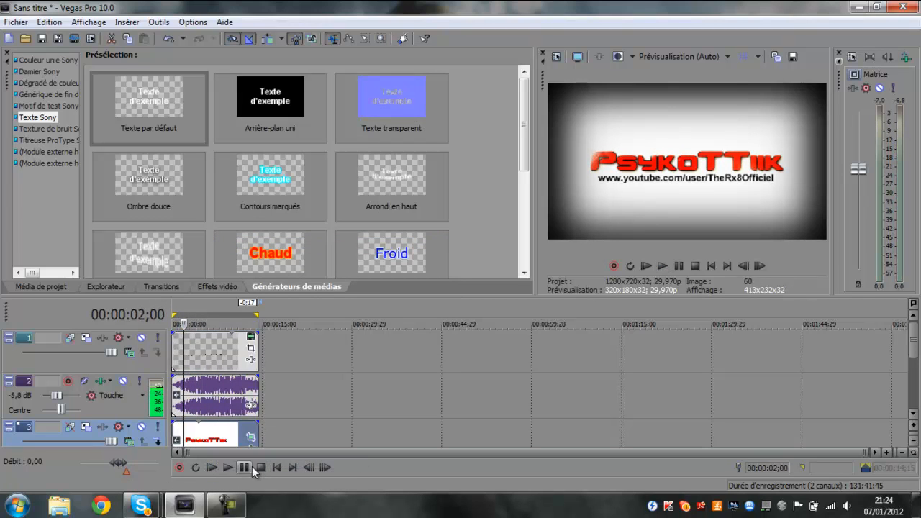
Turn off the reversal of both the audio event on track 2 and the PsykoTTiik title event on track 3.
double_click(222, 439)
right_click(196, 412)
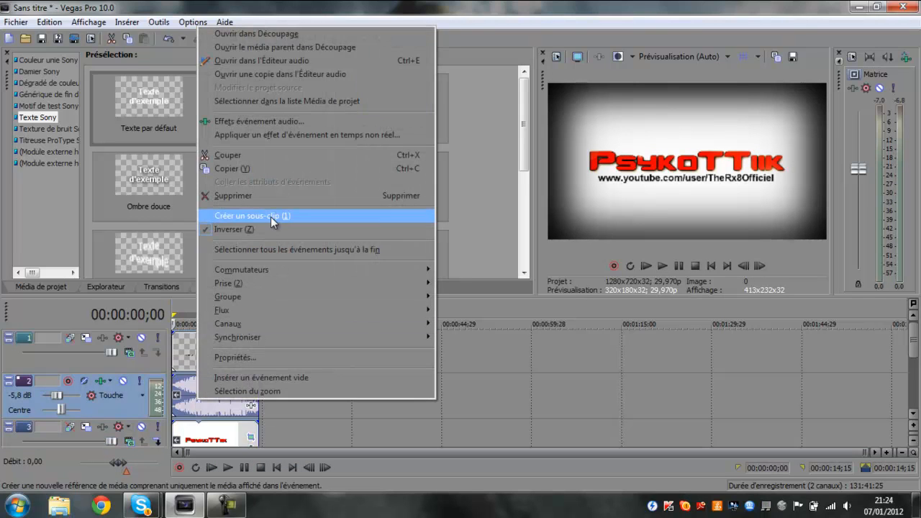
left_click(266, 229)
left_click(213, 438, "ctrl")
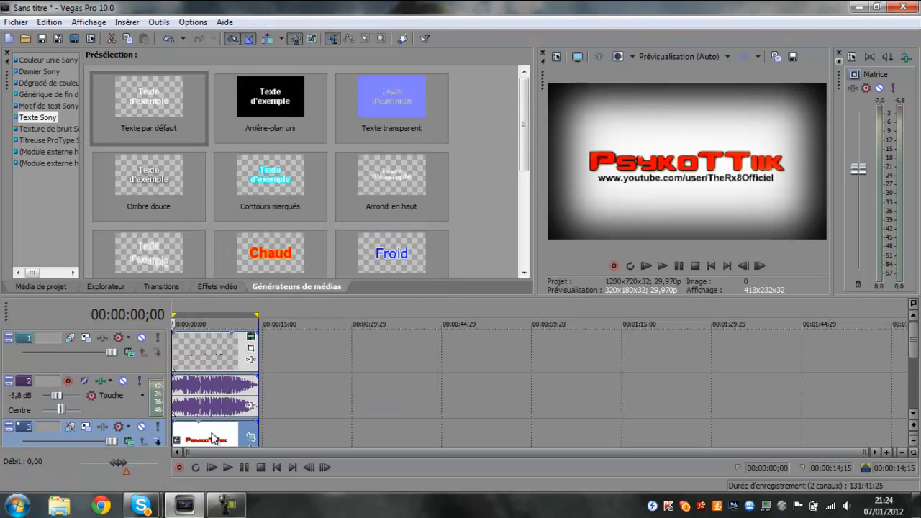
right_click(212, 438)
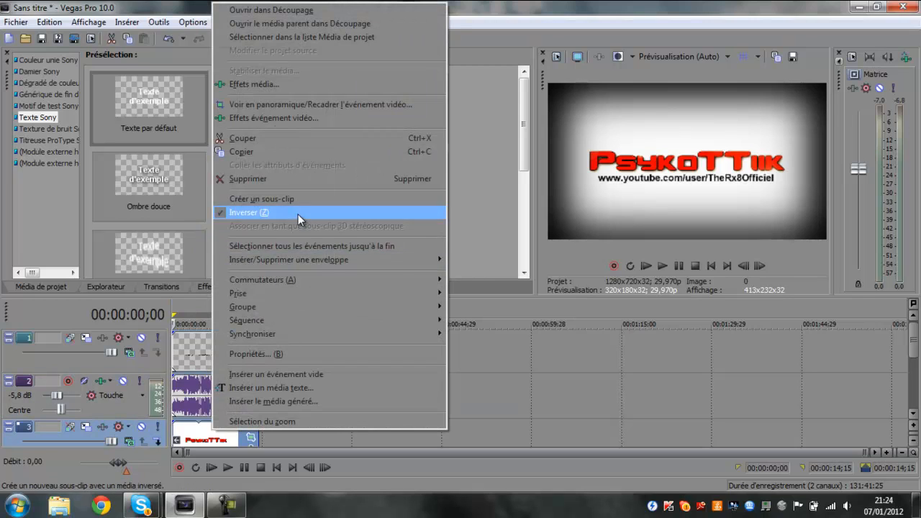
left_click(298, 213)
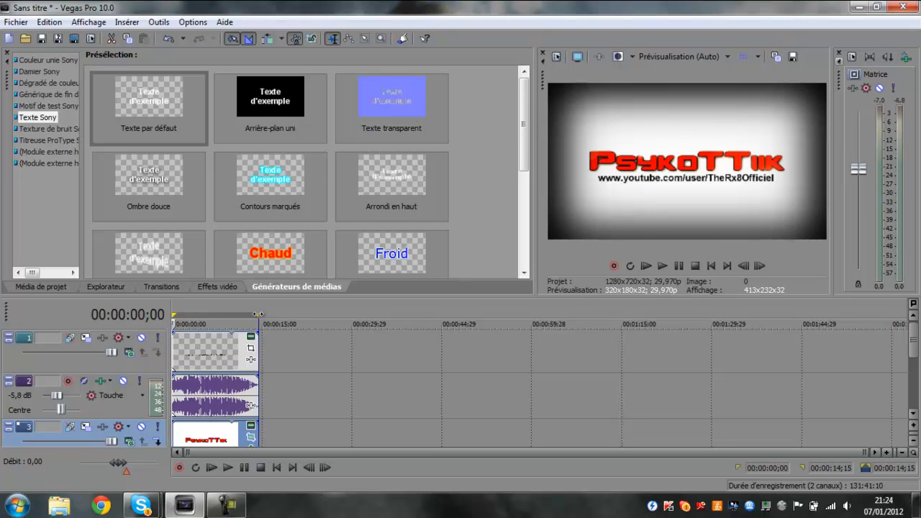
Set the loop region from 00:00:06;05 to 00:00:08;26, enable loop playback and play the region.
mouse_move(256, 315)
left_mouse_down()
mouse_move(179, 315)
mouse_move(210, 315)
left_mouse_up()
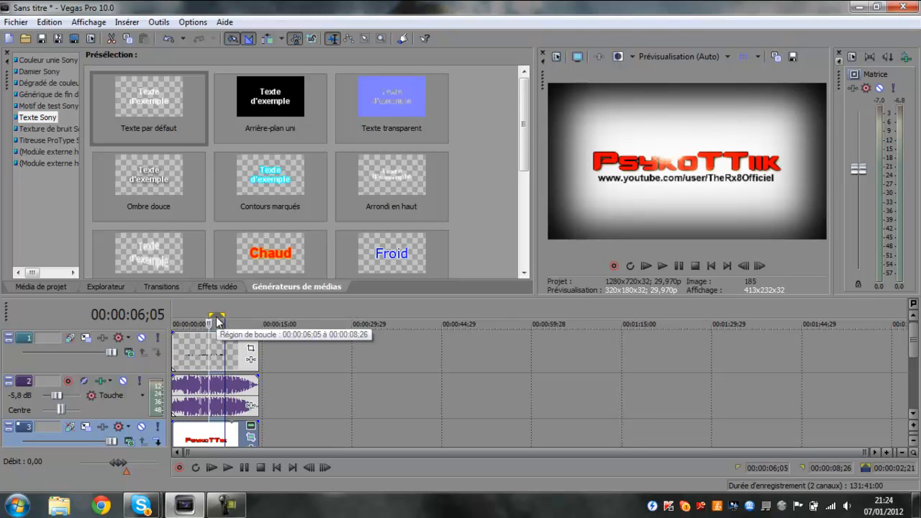
right_click(218, 322)
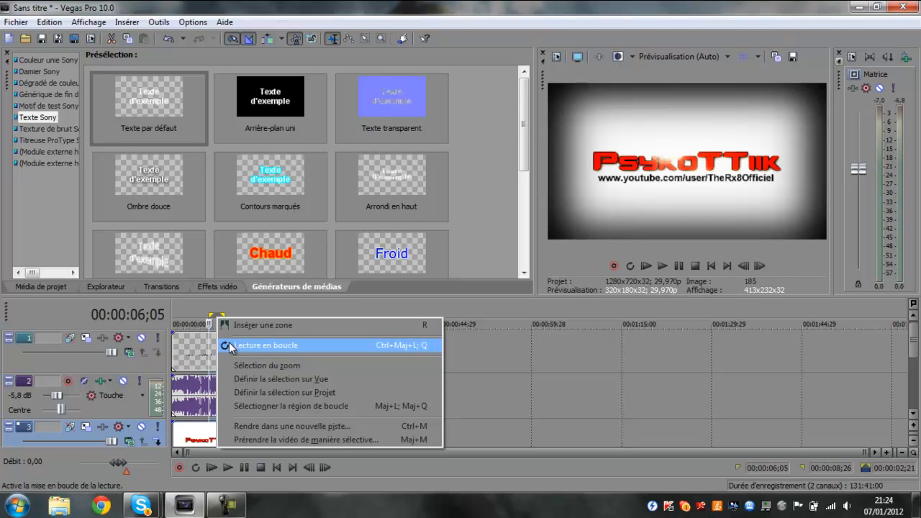
left_click(230, 346)
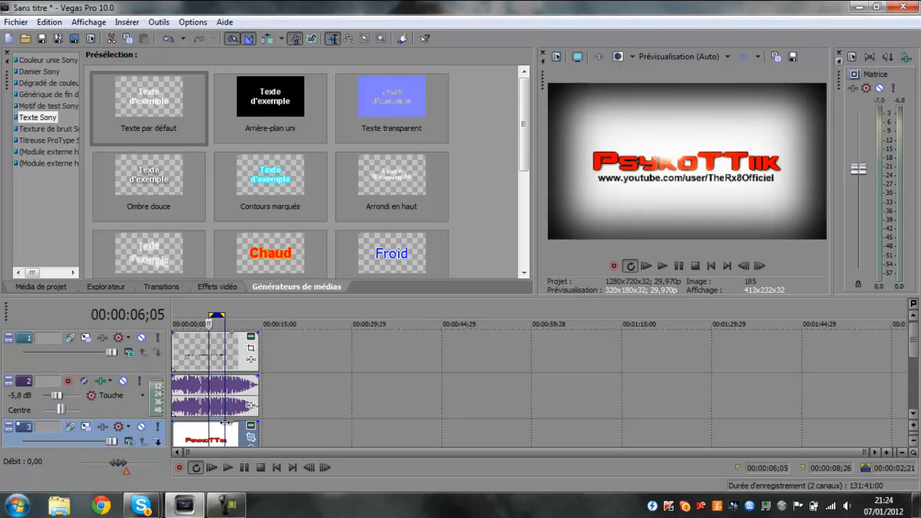
left_click(226, 467)
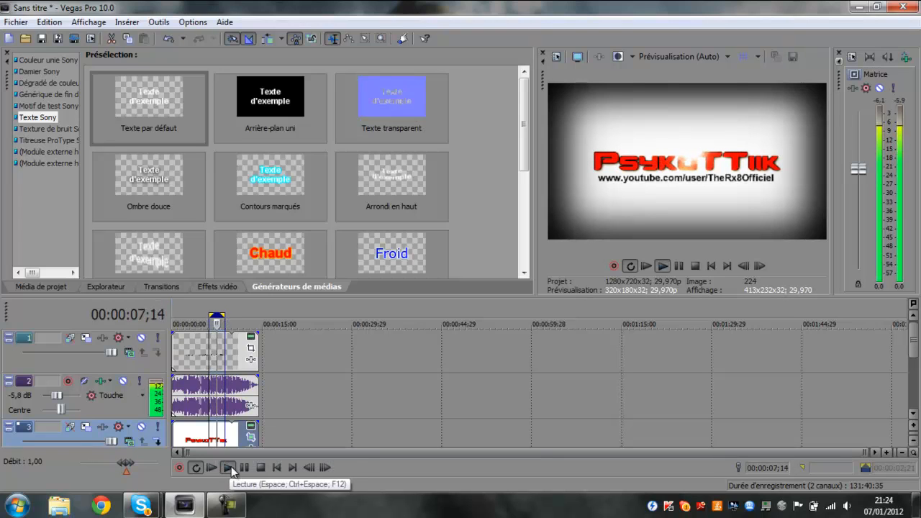
left_click(212, 468)
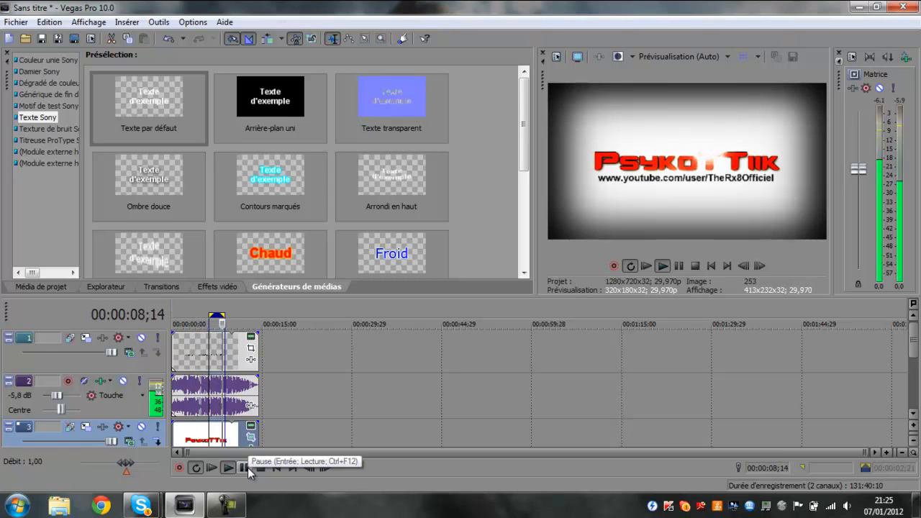
left_click(245, 467)
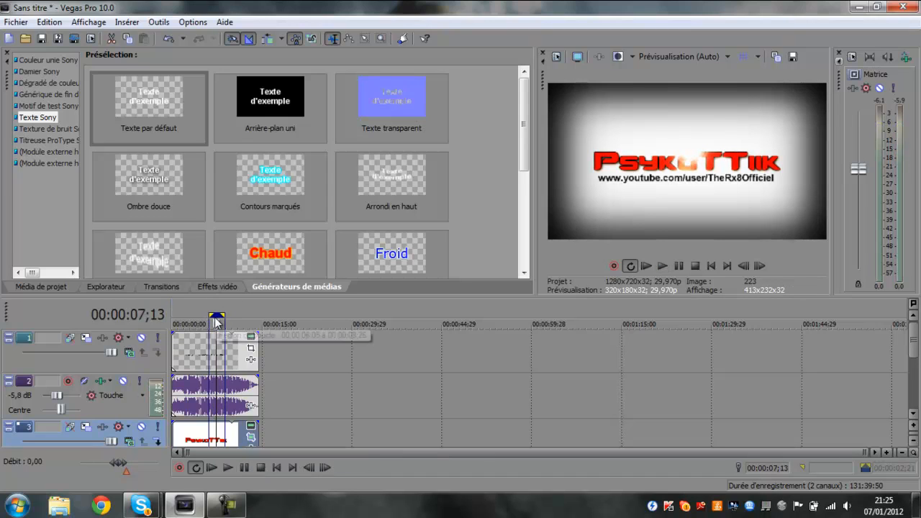
Turn off loop playback for the marked region.
right_click(218, 314)
left_click(228, 343)
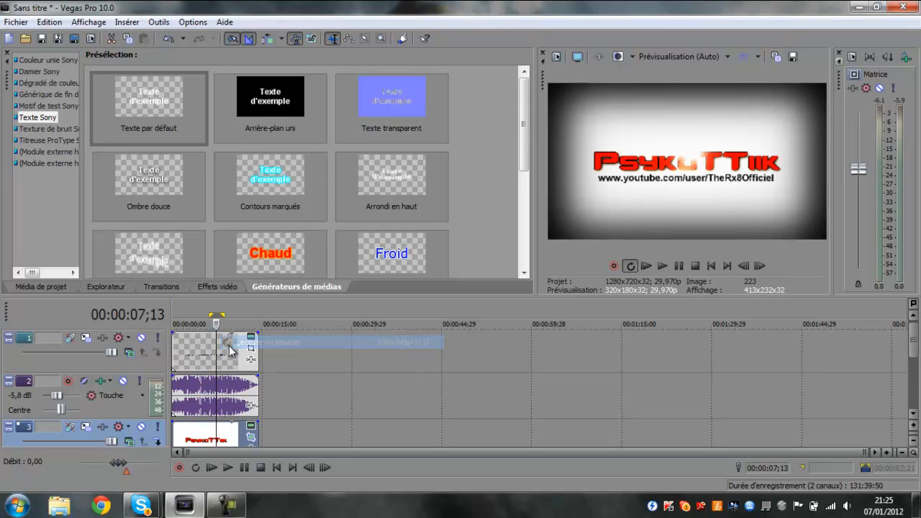
right_click(217, 318)
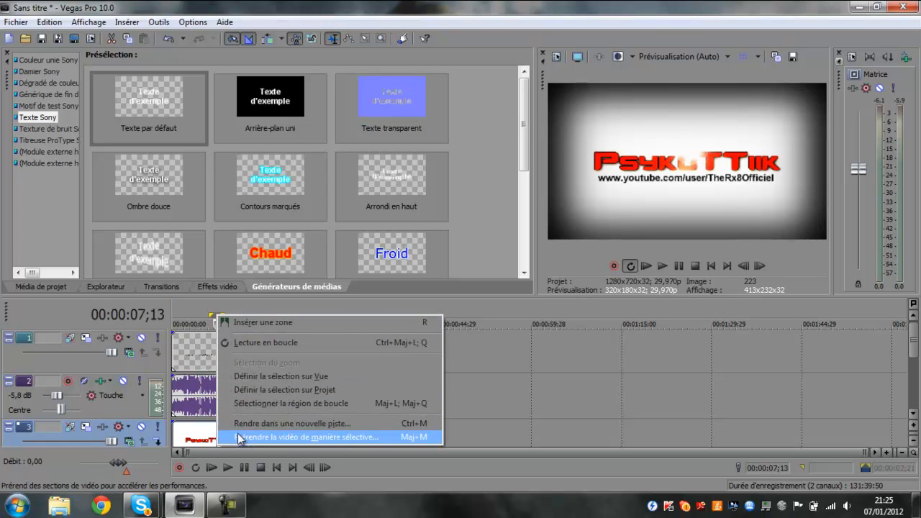
double_click(211, 358)
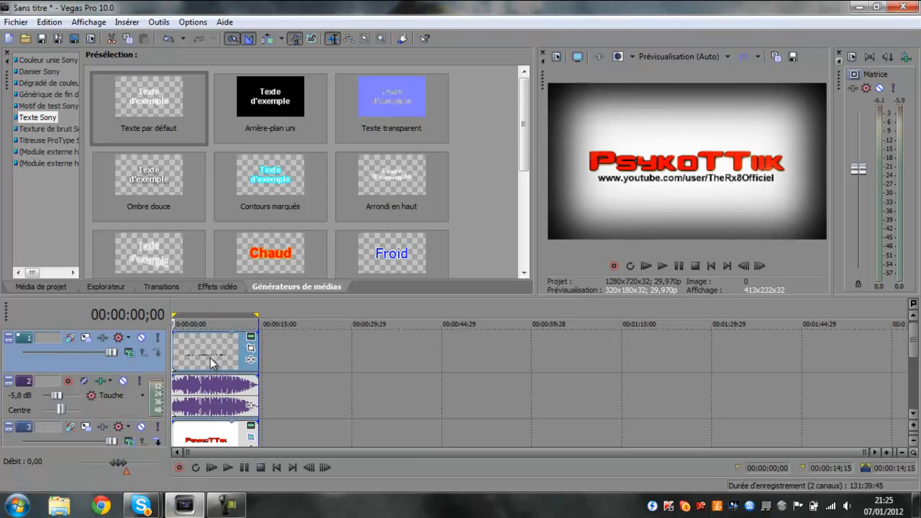
right_click(210, 358)
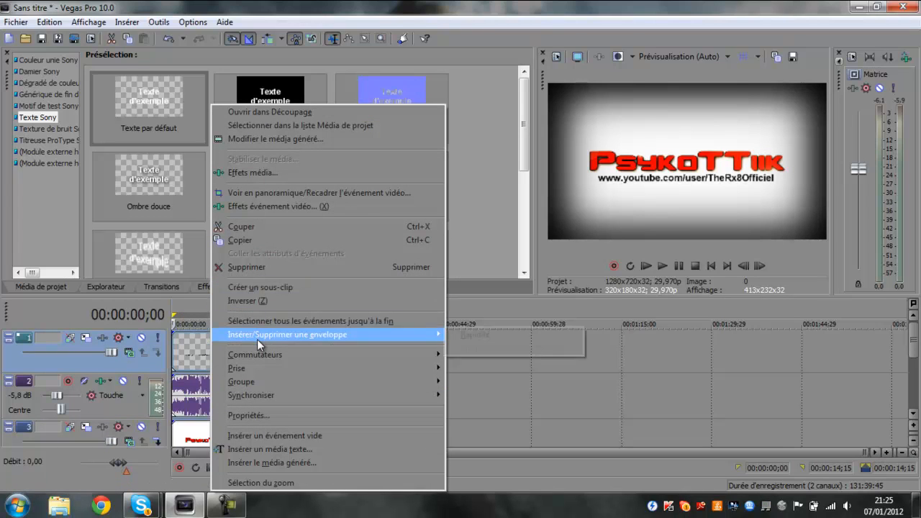
mouse_move(259, 354)
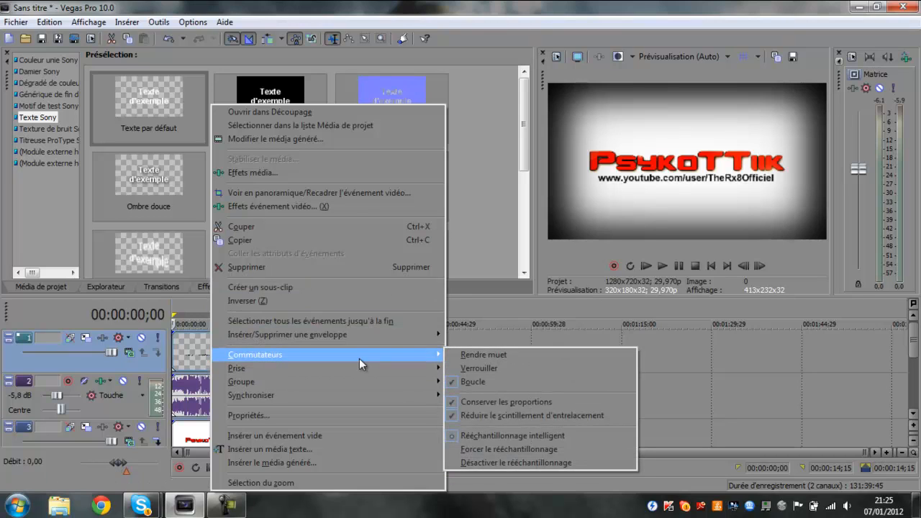
left_click(198, 356)
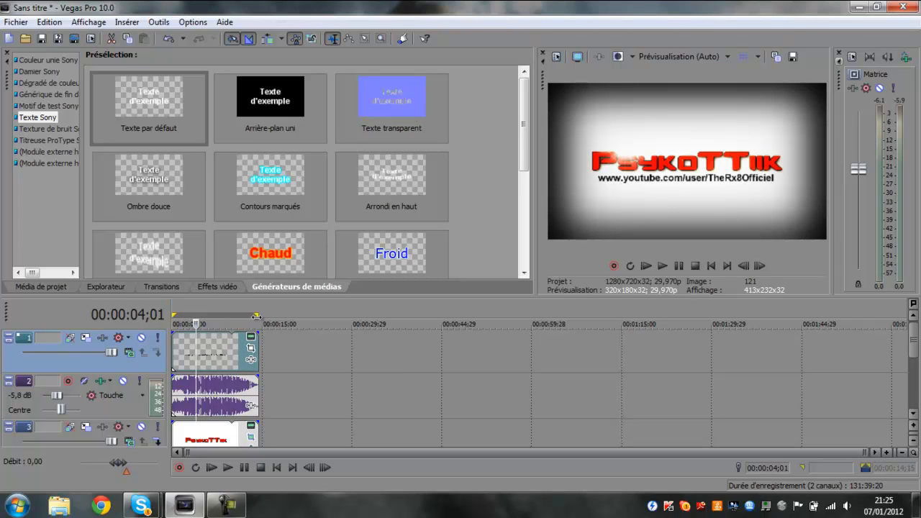
Shorten the loop region to 00:00:02;25 over the middle of the intro and mute the audio event on track 2.
mouse_move(256, 317)
left_mouse_down()
mouse_move(415, 316)
mouse_move(180, 317)
mouse_move(205, 317)
left_mouse_up()
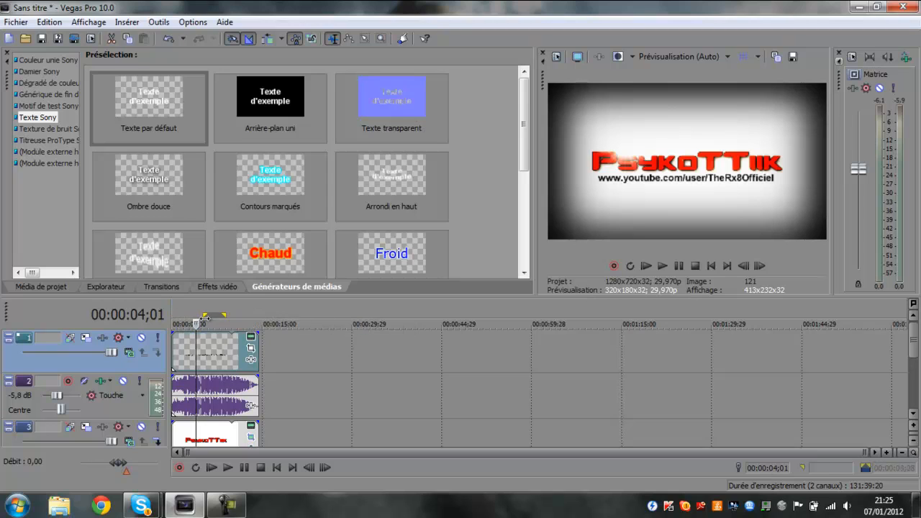
right_click(209, 388)
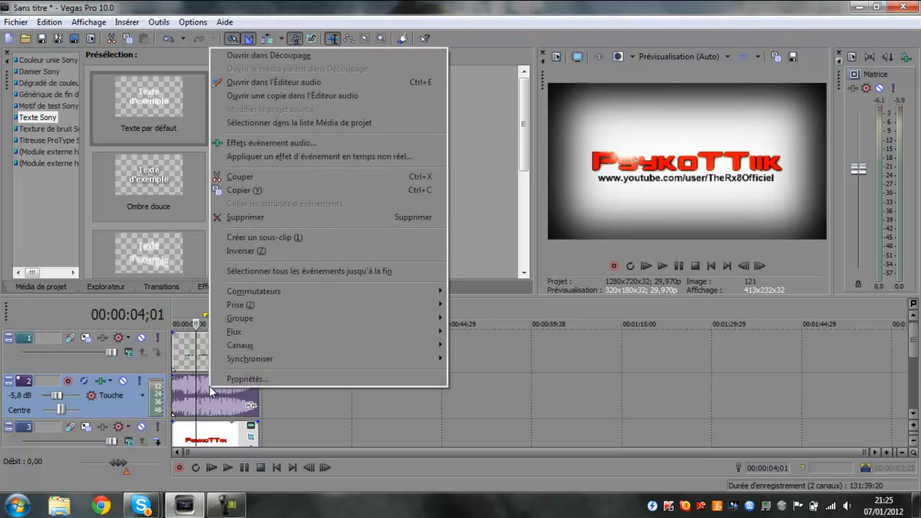
mouse_move(299, 286)
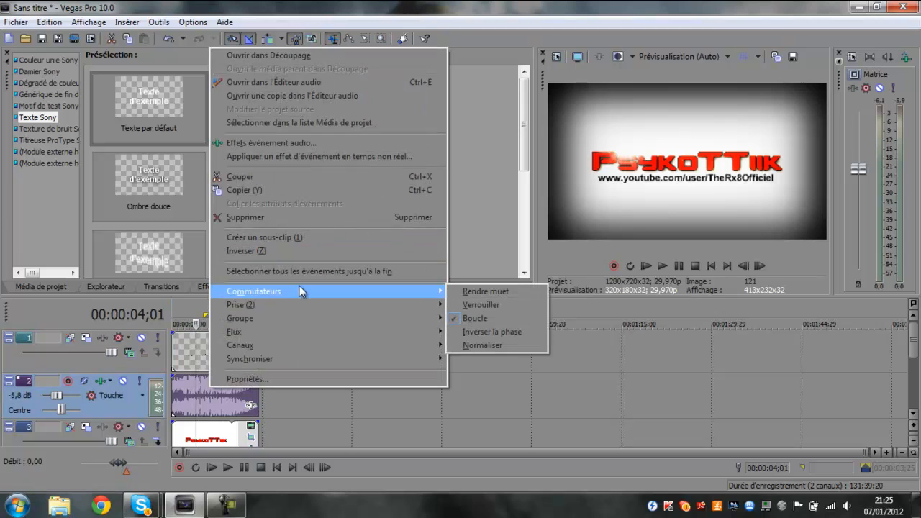
left_click(467, 294)
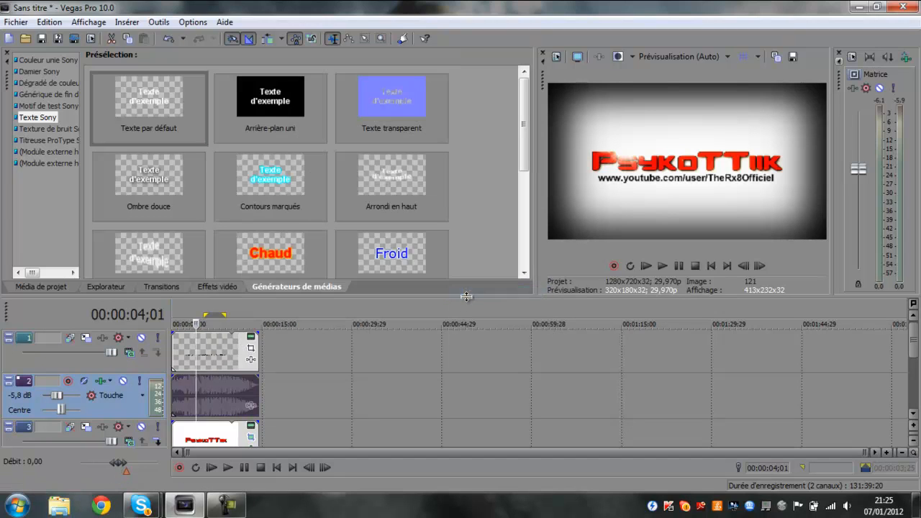
Set the time selection from 00:00:05;22 to 00:00:08;13 and mute the channel address text event on track 1.
left_click(211, 397)
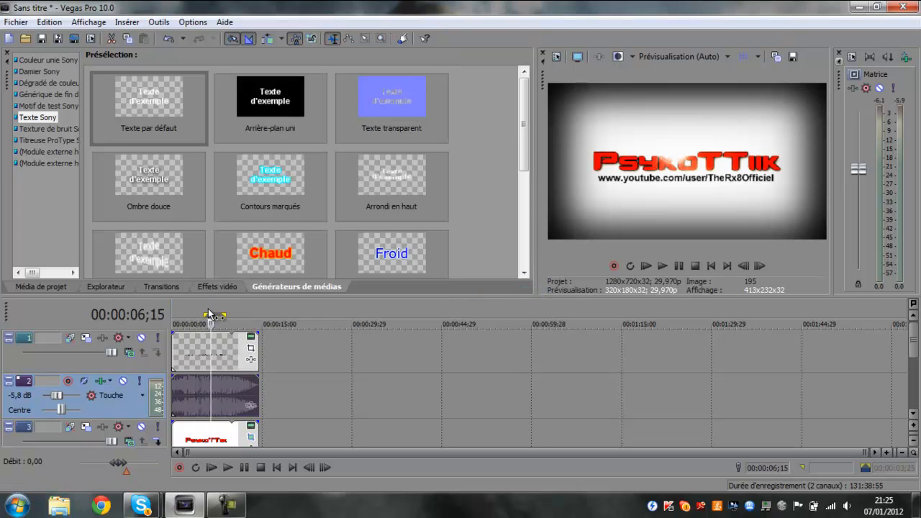
double_click(194, 388)
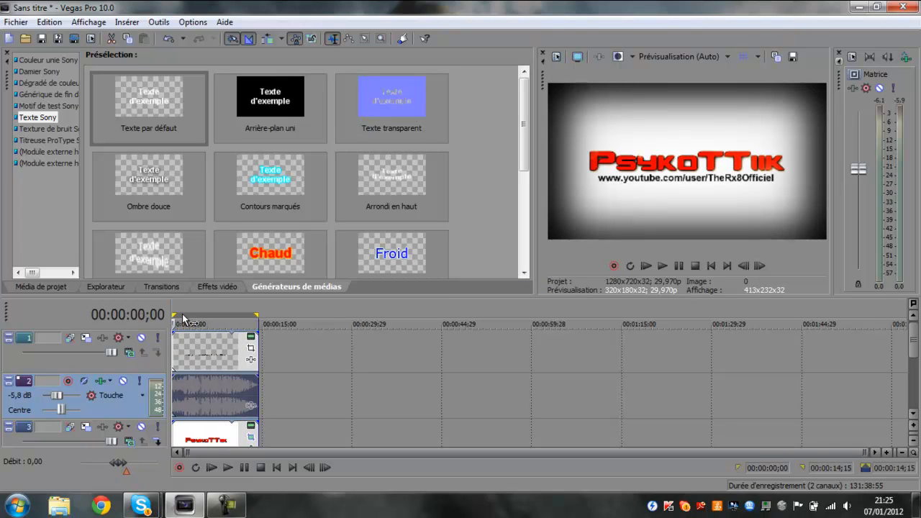
left_click_drag(173, 314, 222, 314)
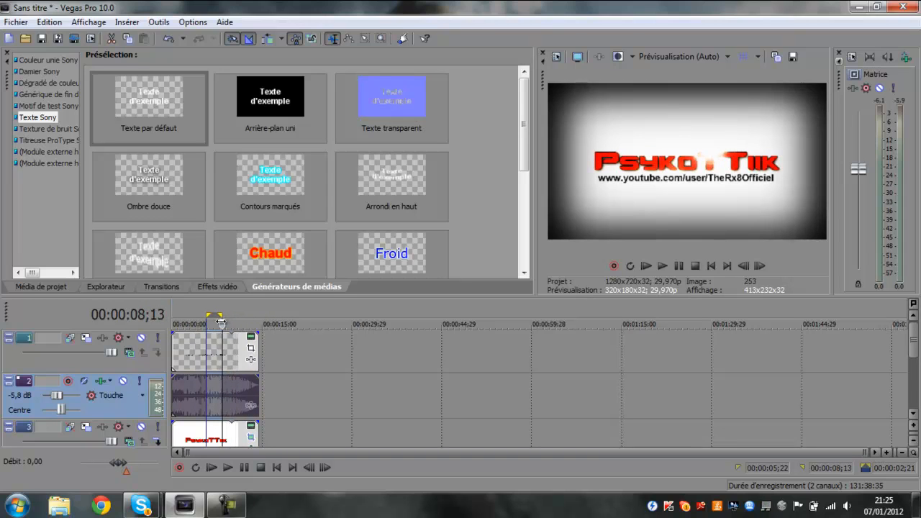
right_click(218, 370)
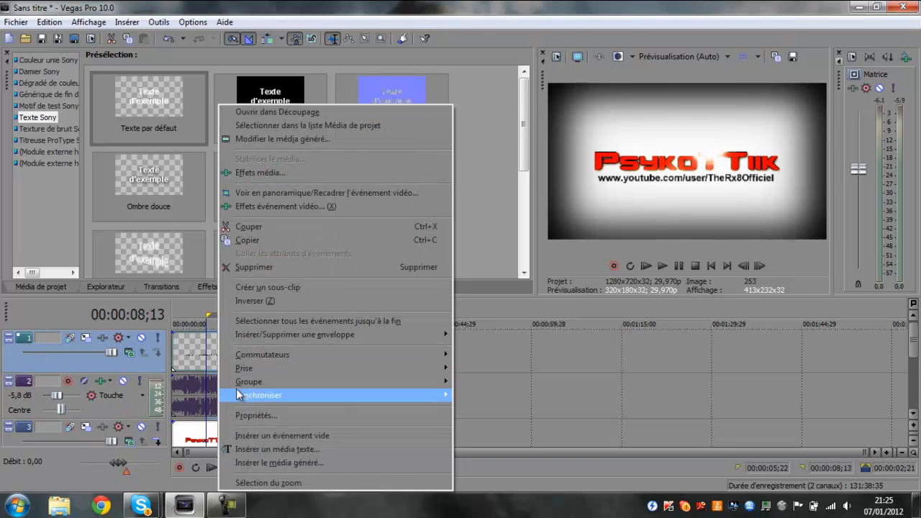
mouse_move(255, 368)
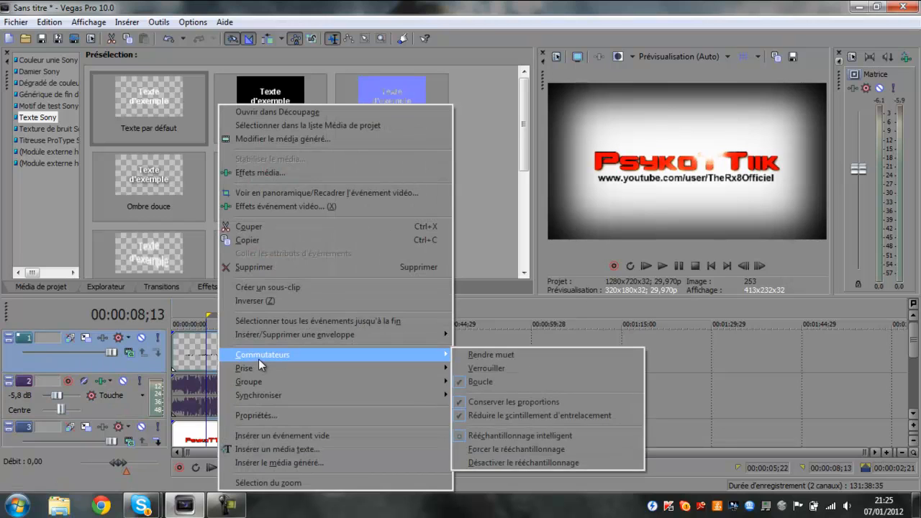
left_click(472, 354)
Unmute the audio event on track 2.
right_click(182, 398)
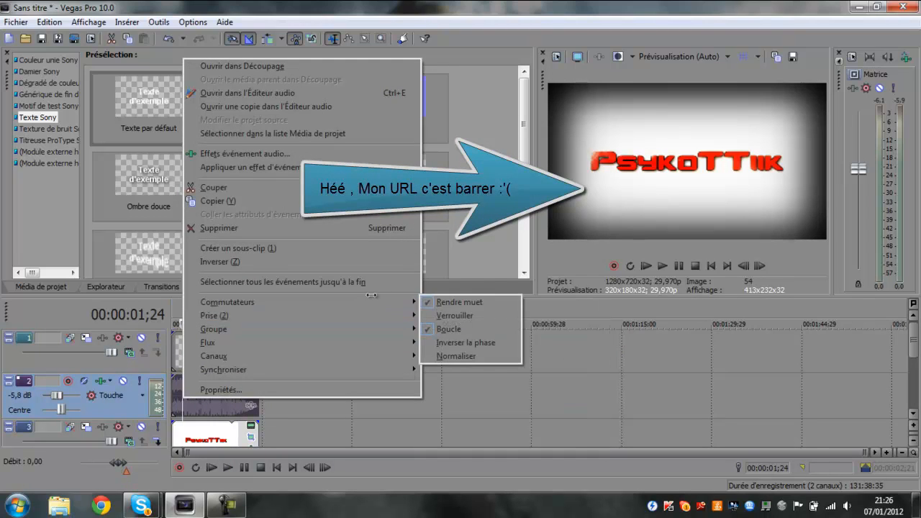
mouse_move(407, 305)
left_click(450, 302)
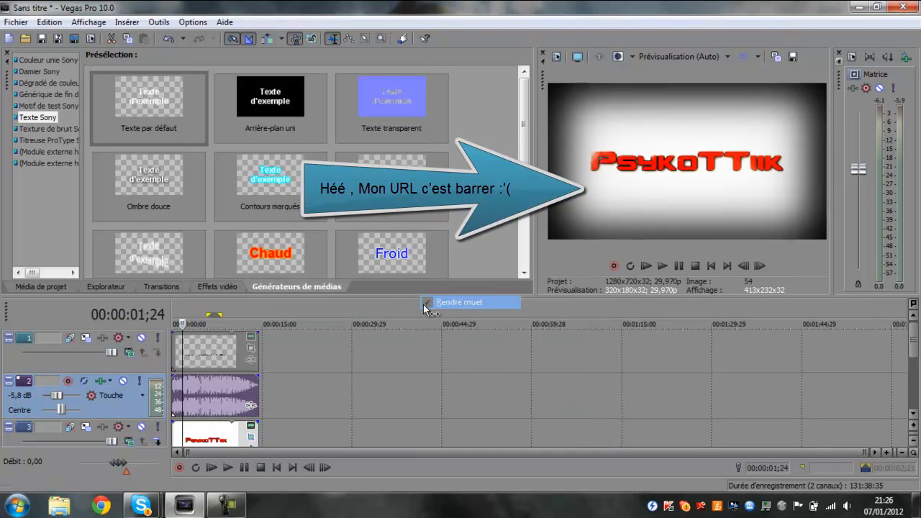
Reselect the marked region, mute the audio event on track 2 again and play the region to check it.
left_click(218, 316)
right_click(213, 389)
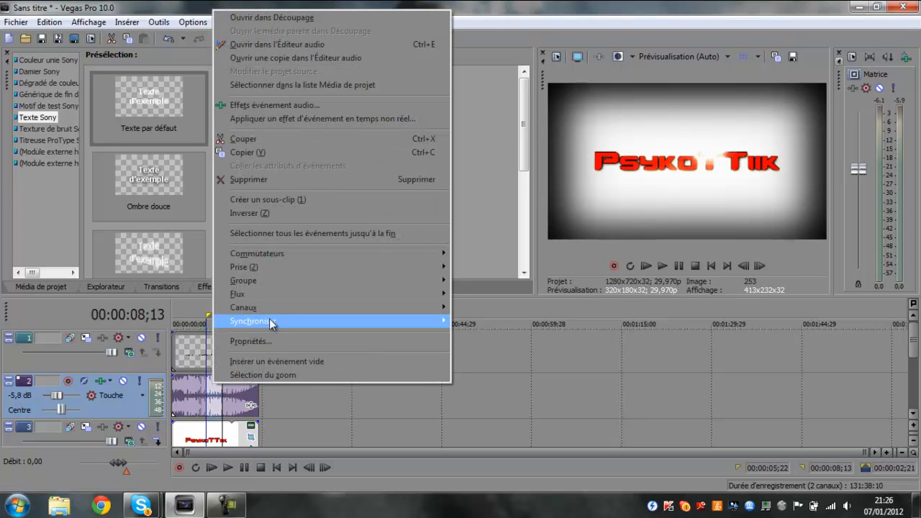
mouse_move(399, 251)
left_click(465, 253)
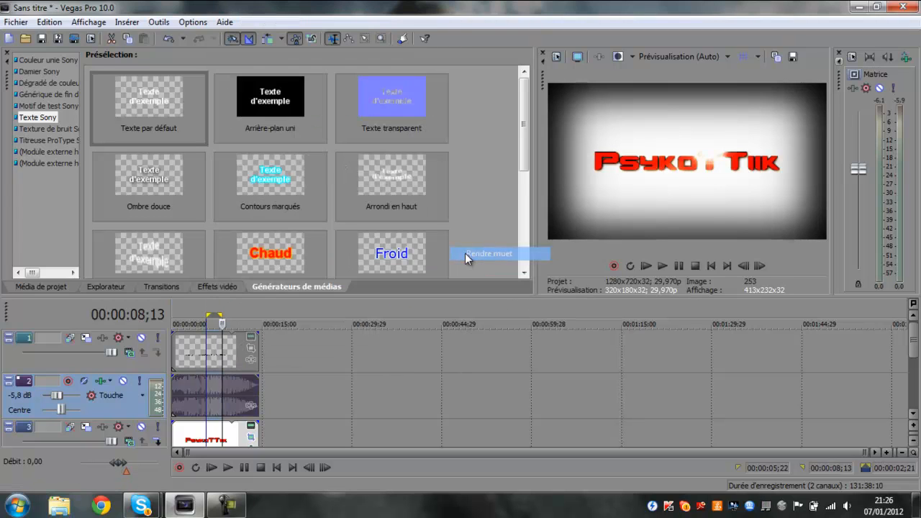
left_click(209, 468)
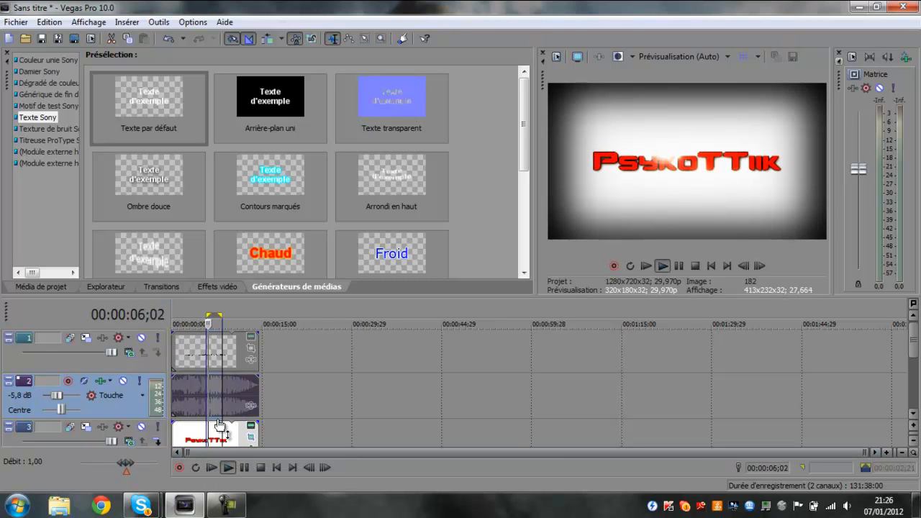
left_click(244, 468)
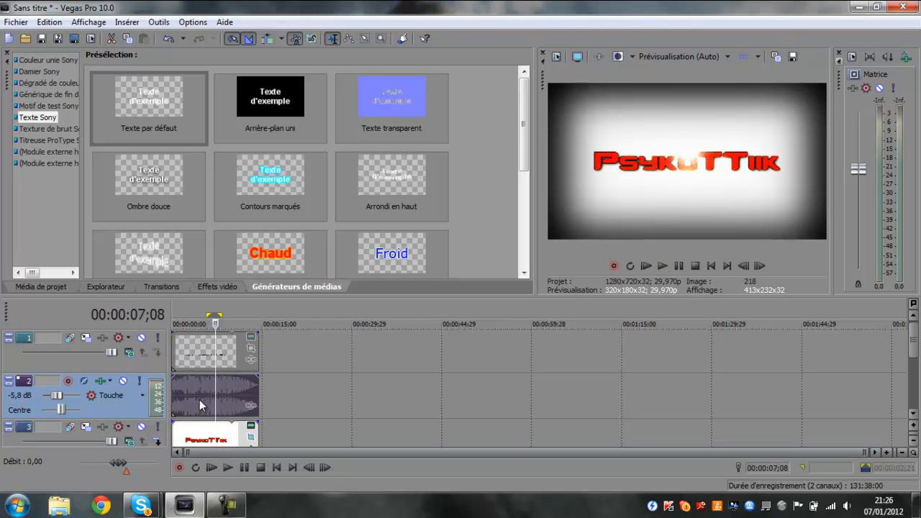
Turn the sound of the audio event on track 2 back on.
right_click(200, 399)
mouse_move(388, 304)
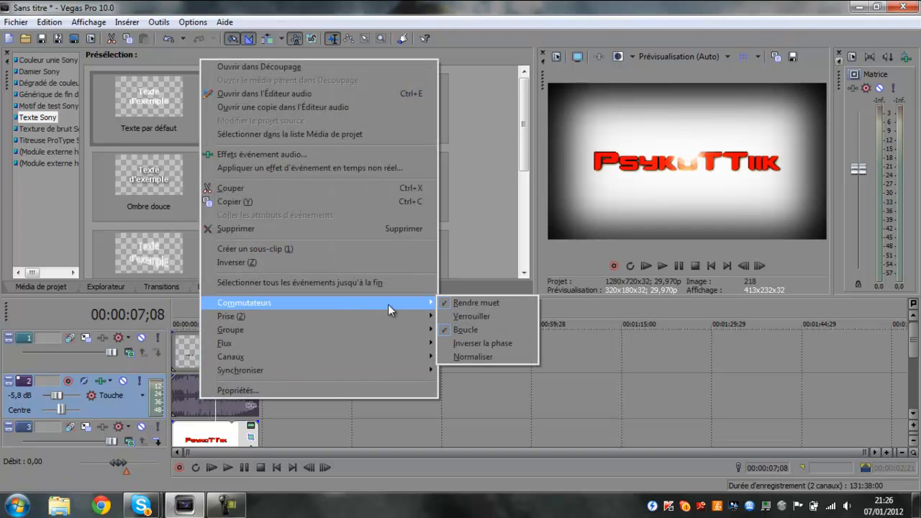
left_click(475, 303)
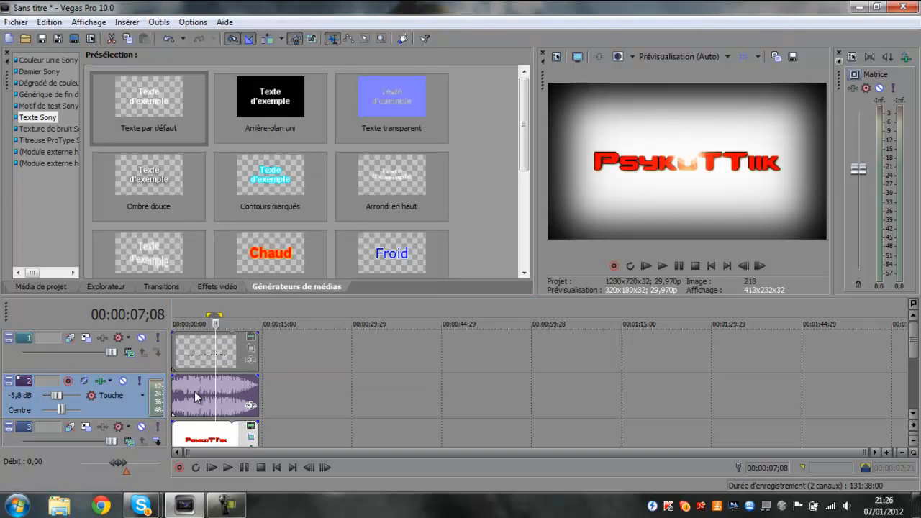
Review the available commands for the audio event on track 2 and examine its event, media and general properties without changing them.
right_click(195, 391)
mouse_move(232, 365)
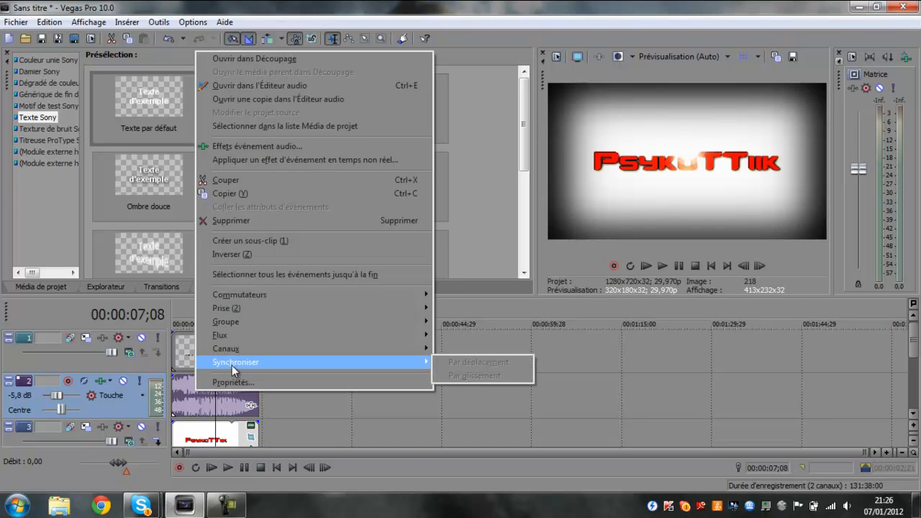
mouse_move(244, 340)
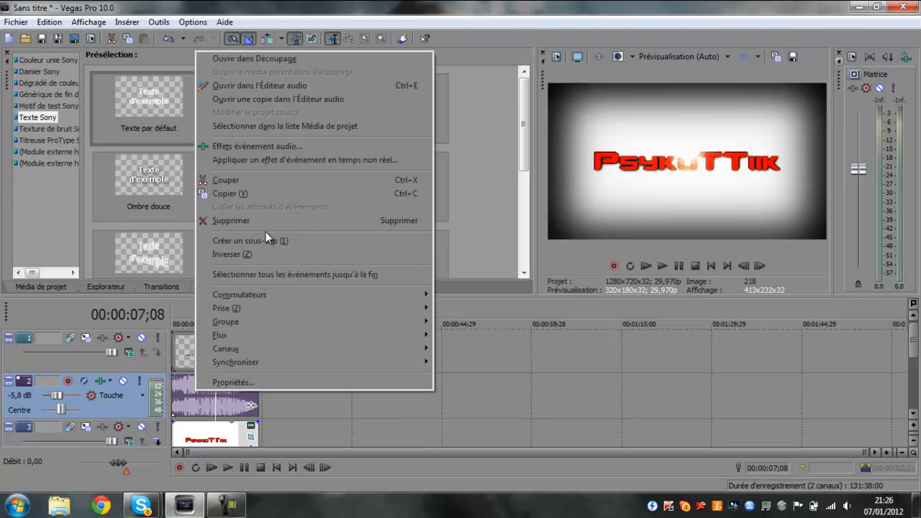
double_click(193, 401)
right_click(193, 402)
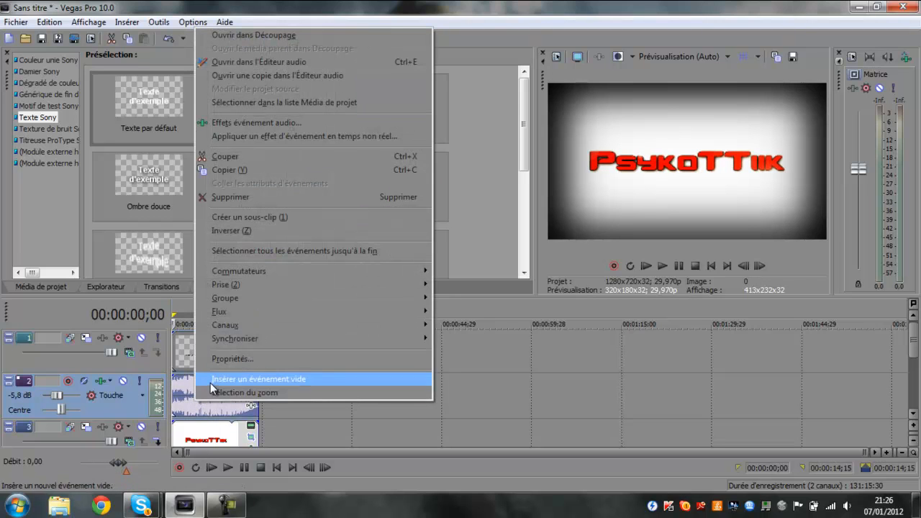
left_click(219, 360)
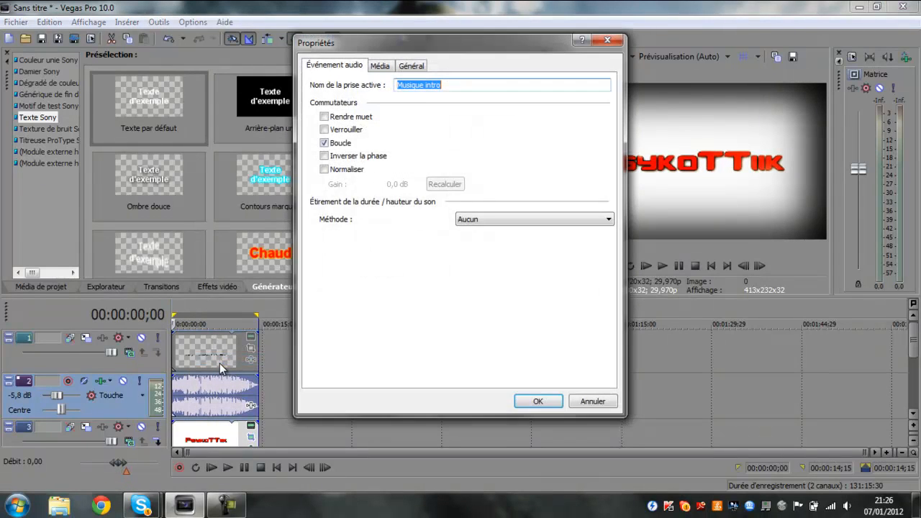
left_click(382, 67)
left_click(361, 67)
left_click(382, 67)
left_click(410, 66)
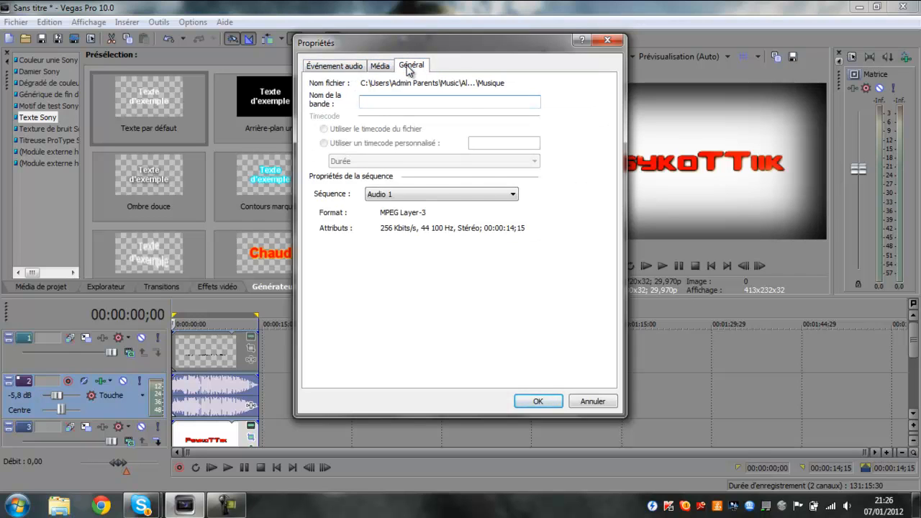
left_click(576, 401)
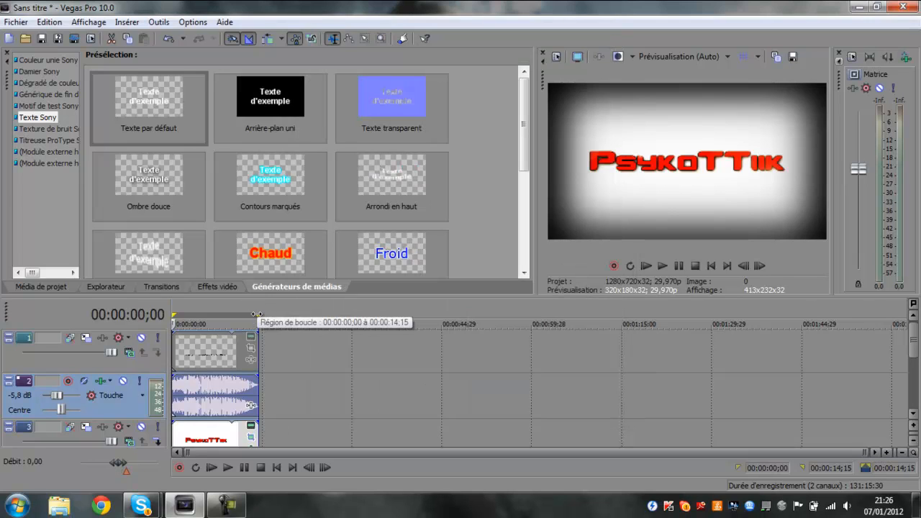
Shorten the loop region over the intro to end at 00:00:10;01 and collapse it to clear the time selection.
left_click_drag(257, 315, 229, 320)
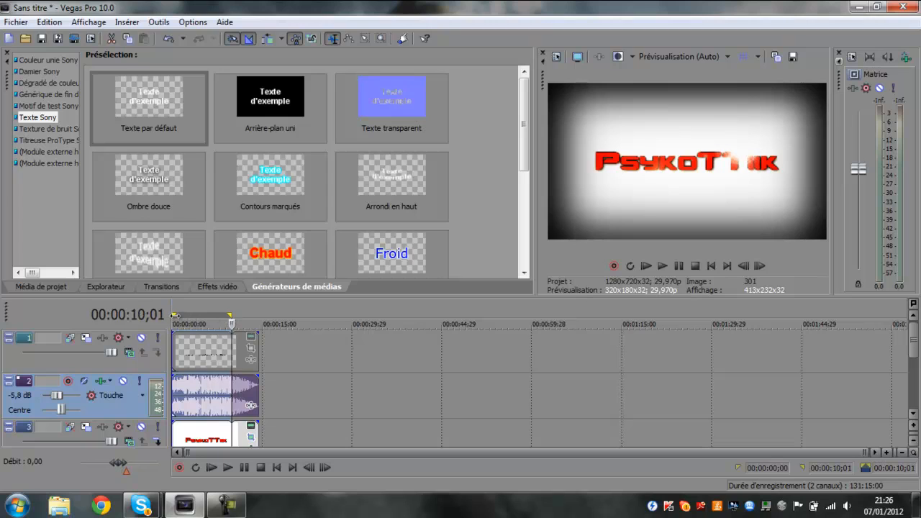
mouse_move(174, 315)
left_mouse_down()
mouse_move(237, 324)
mouse_move(100, 319)
left_mouse_up()
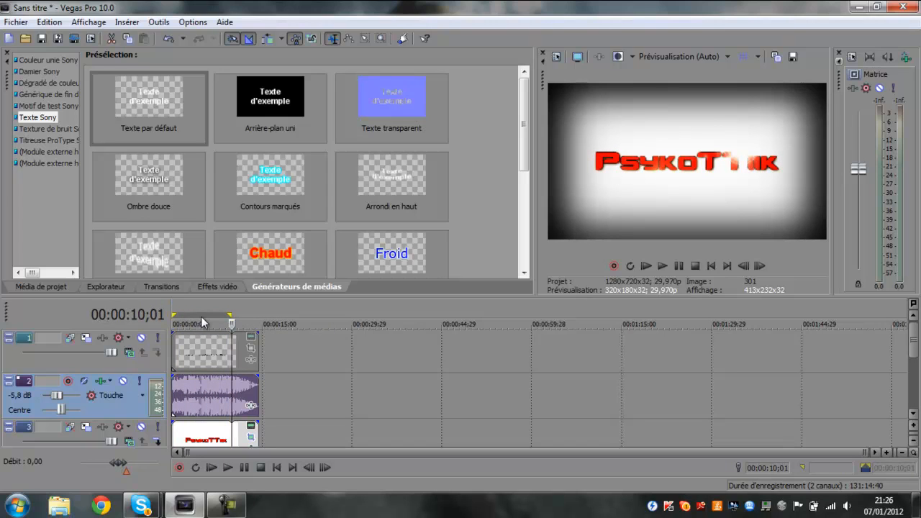
left_click_drag(228, 315, 144, 320)
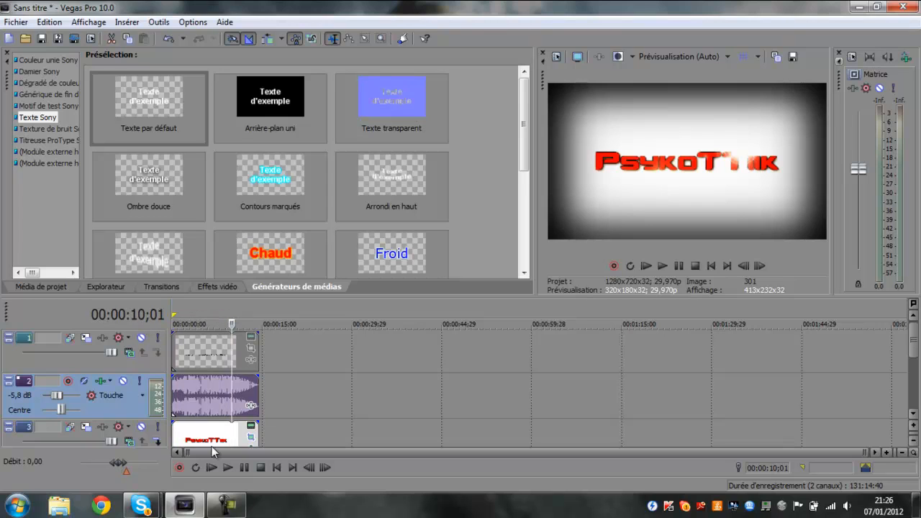
Play the rest of the intro, return to the start and replay it from the beginning to check it, pausing partway through.
left_click(223, 464)
left_click(245, 468)
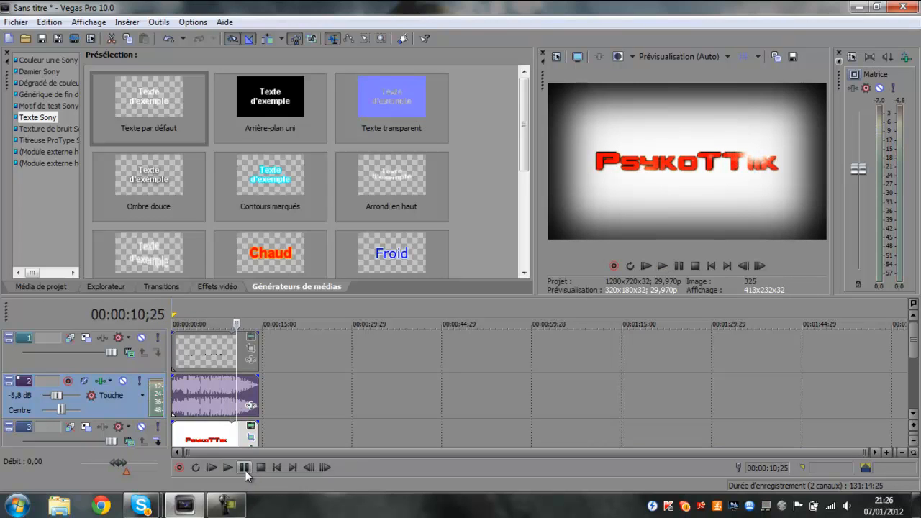
left_click_drag(237, 323, 143, 325)
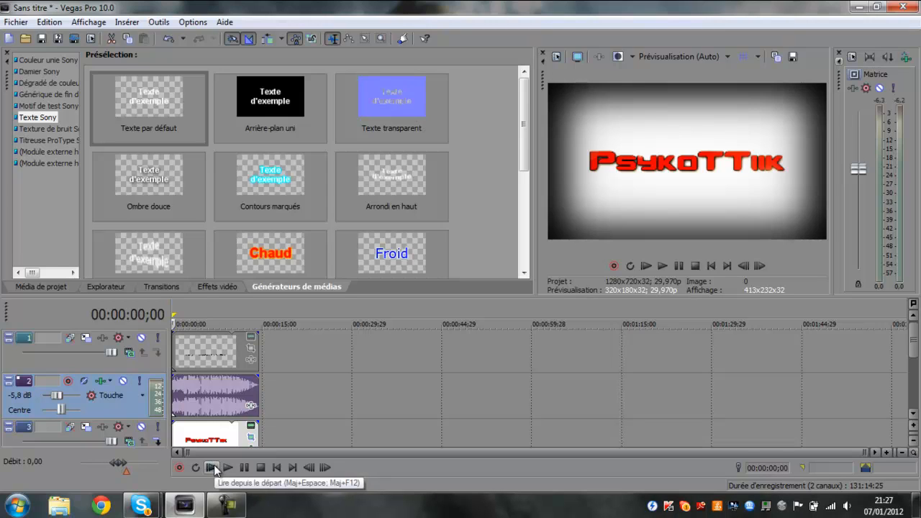
left_click(253, 432)
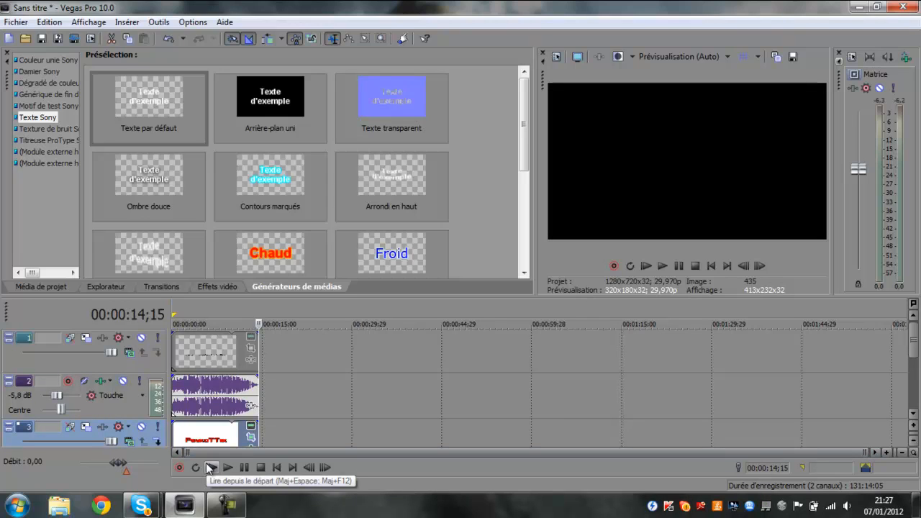
left_click(208, 467)
left_click(242, 467)
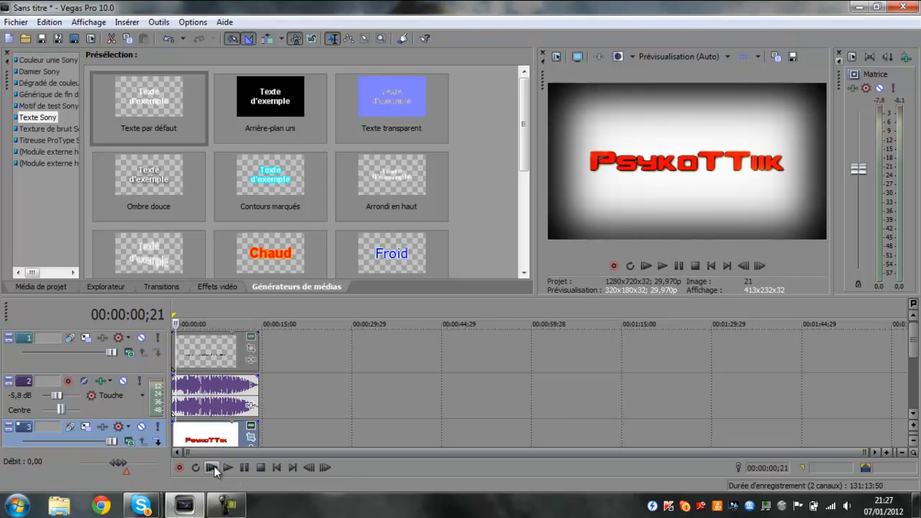
left_click(212, 467)
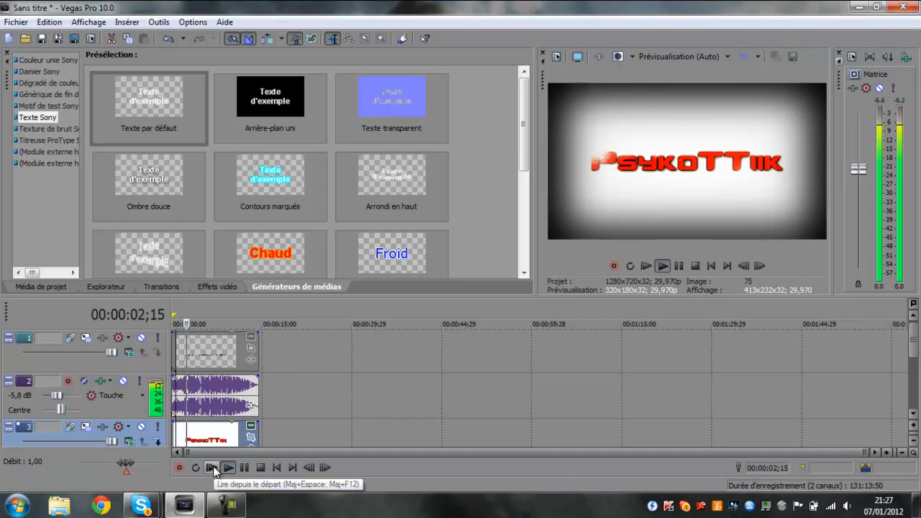
left_click(228, 504)
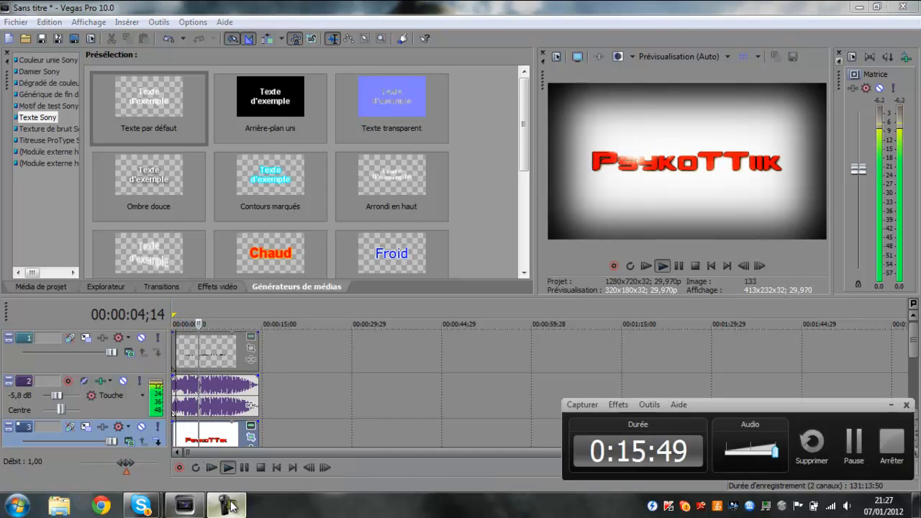
left_click(244, 467)
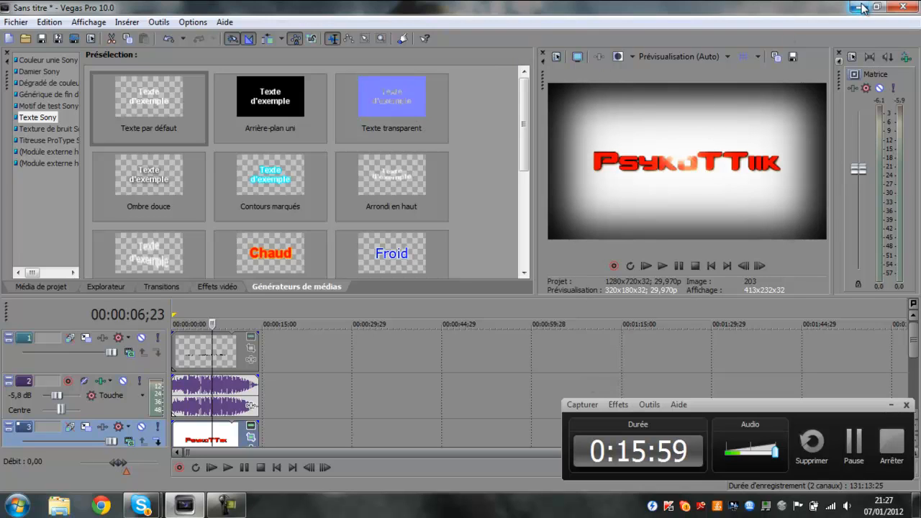
Render the project as Tuto in the Mes vidéos folder, using the MainConcept MPEG-2 type and the HDV 720-30p template.
left_click(16, 21)
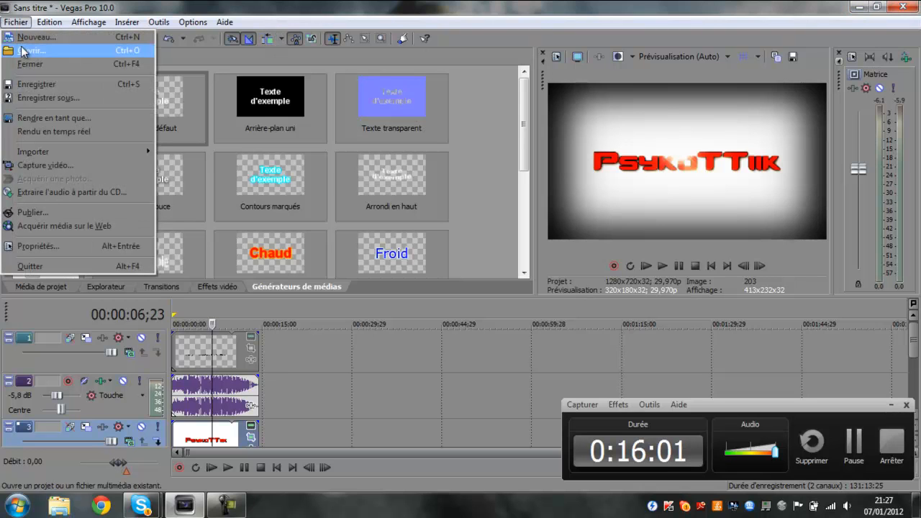
left_click(44, 118)
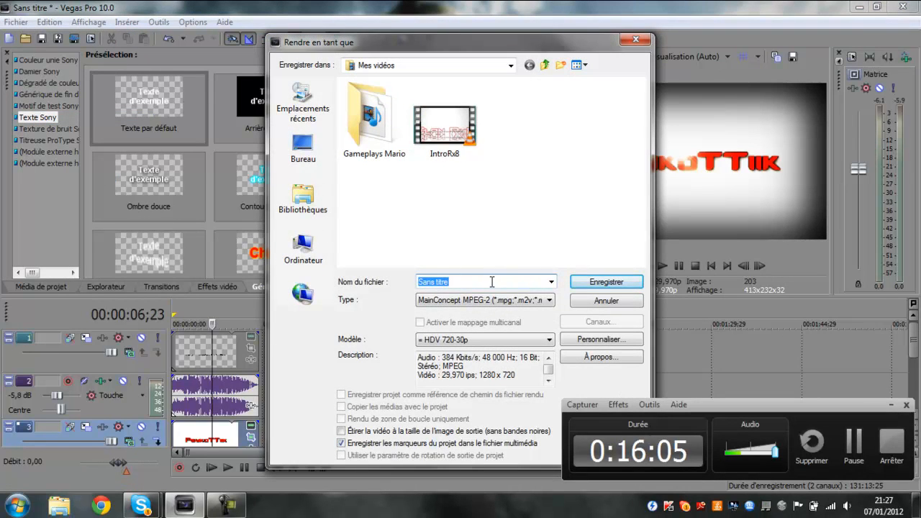
left_click(461, 124)
left_click(474, 281)
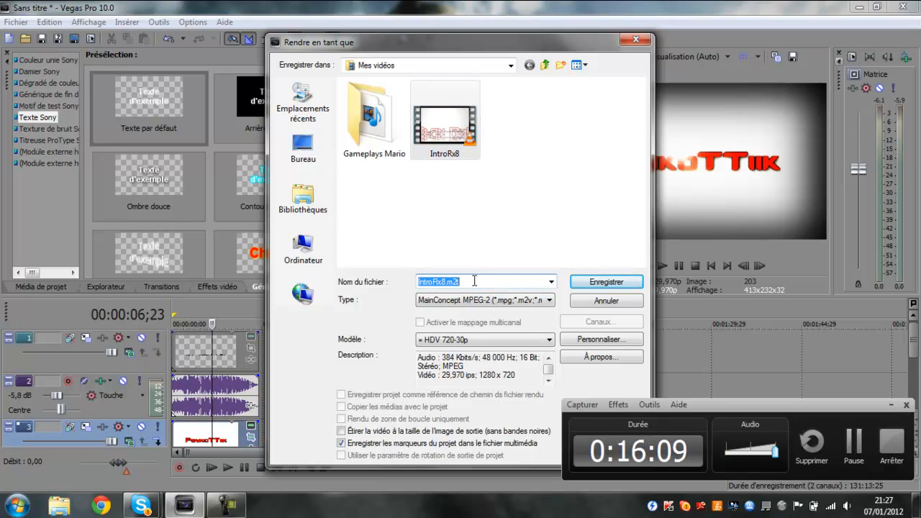
type("Tuto")
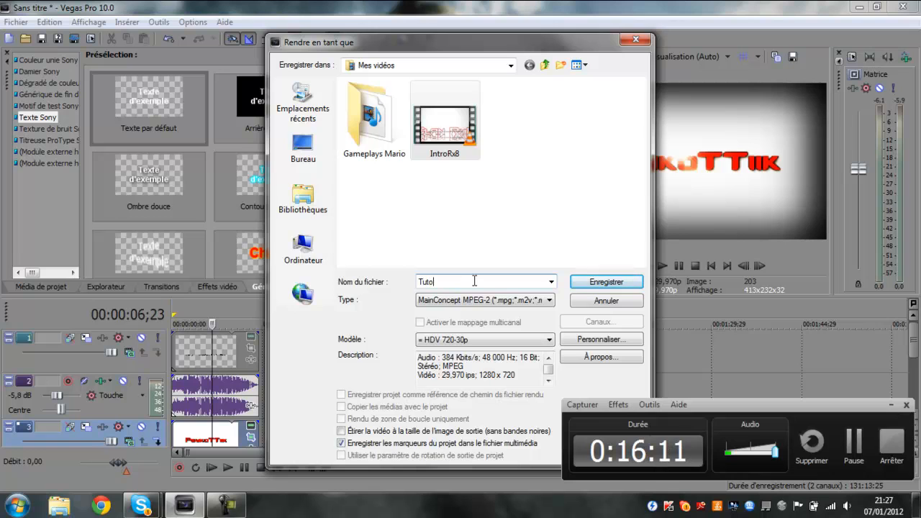
left_click(607, 281)
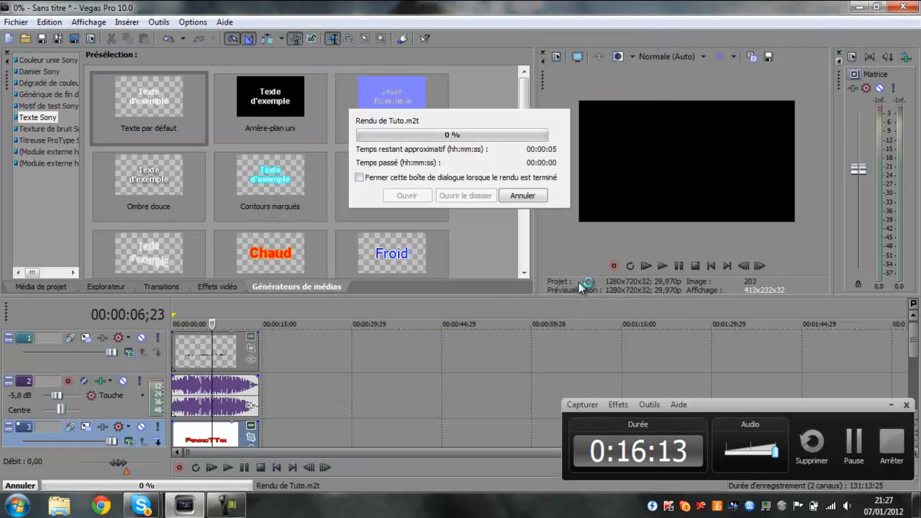